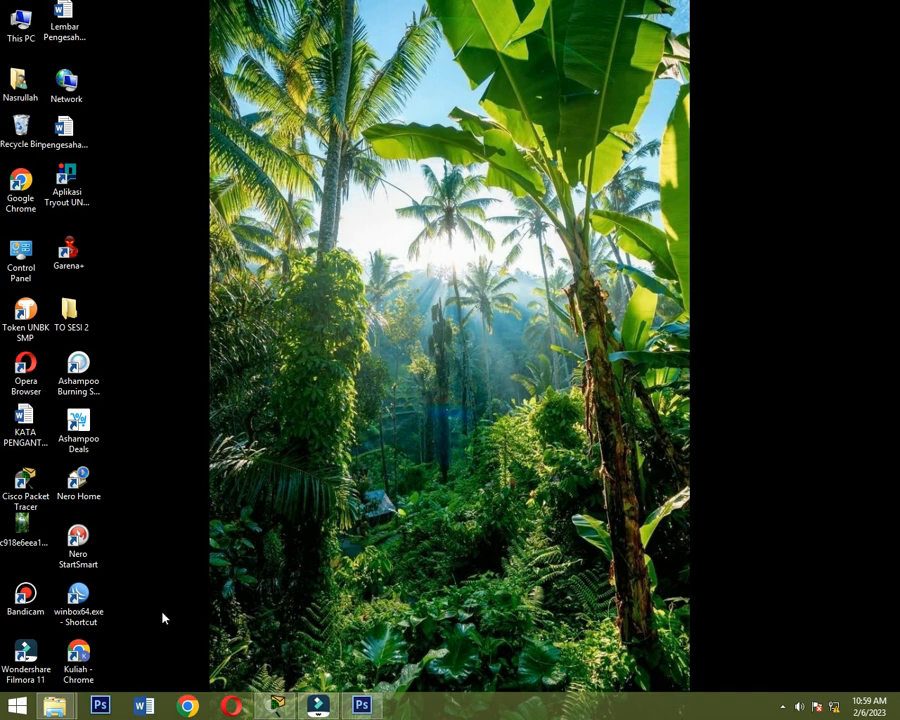
- Launch WinBox and connect to the discovered MikroTik RB951Ui-2HnD router by its MAC address with the admin login
double_click(78, 600)
left_click(487, 368)
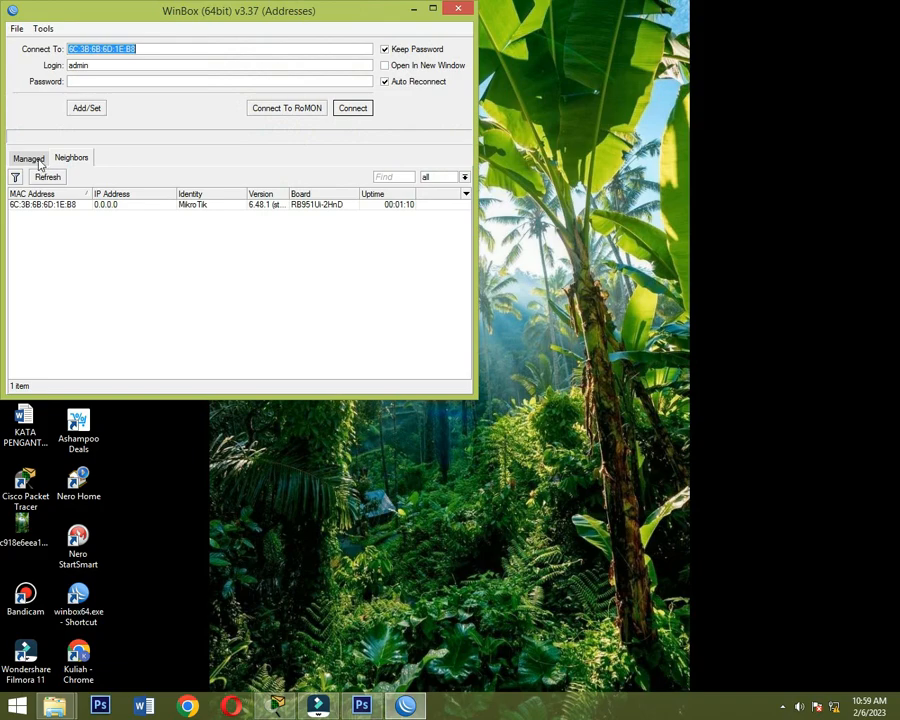
left_click(49, 205)
left_click(354, 109)
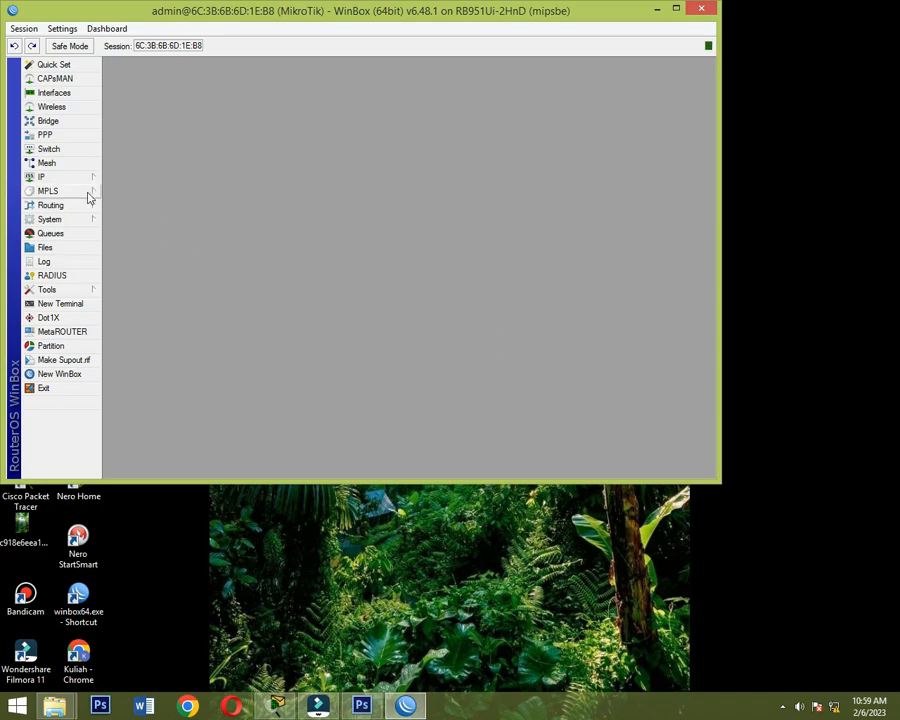
left_click(70, 177)
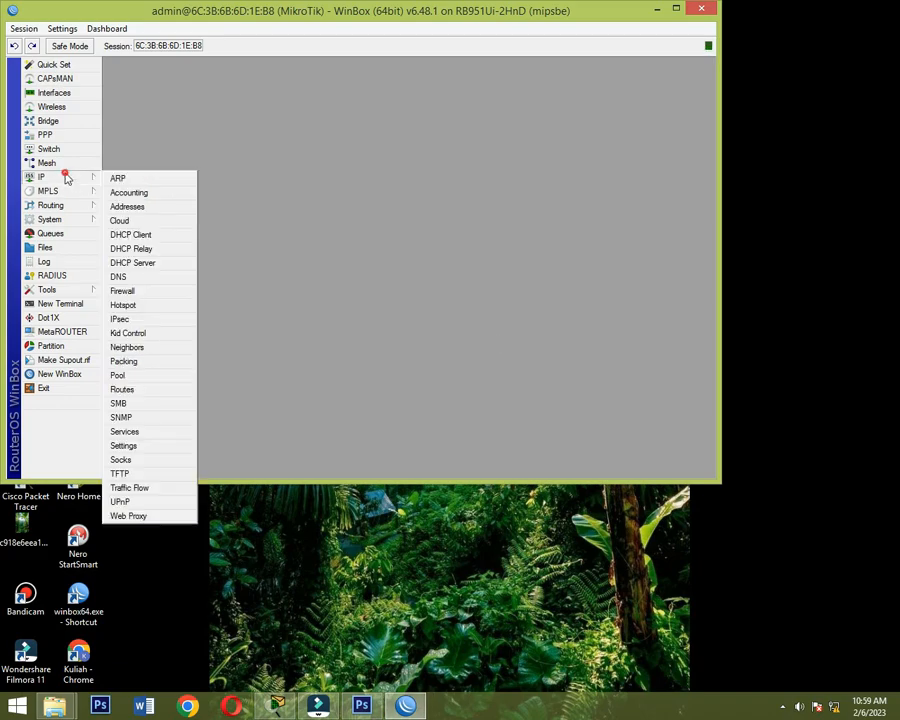
left_click(150, 235)
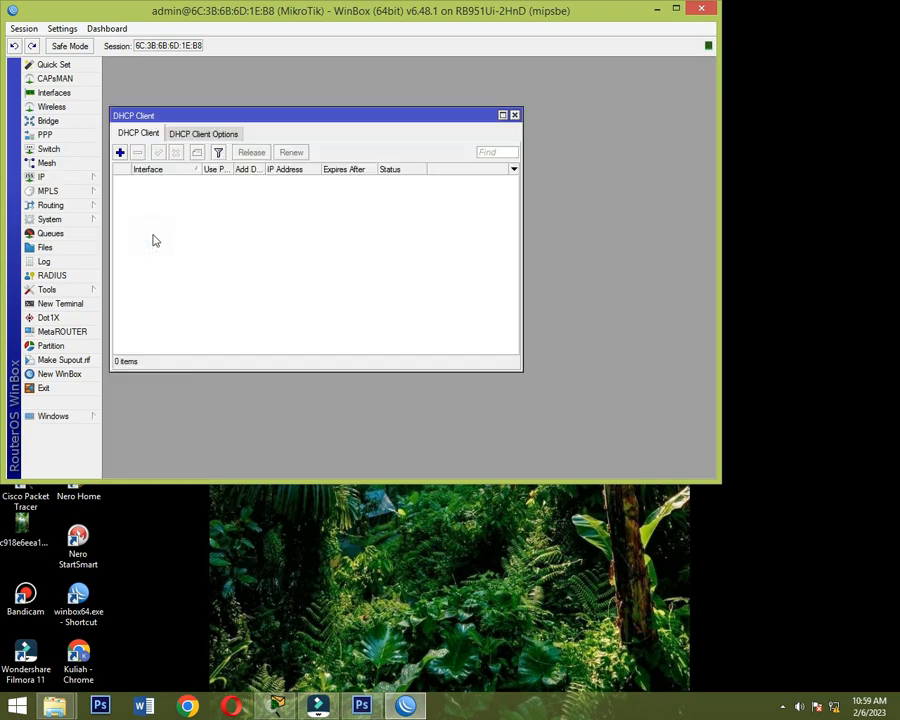
left_click(119, 152)
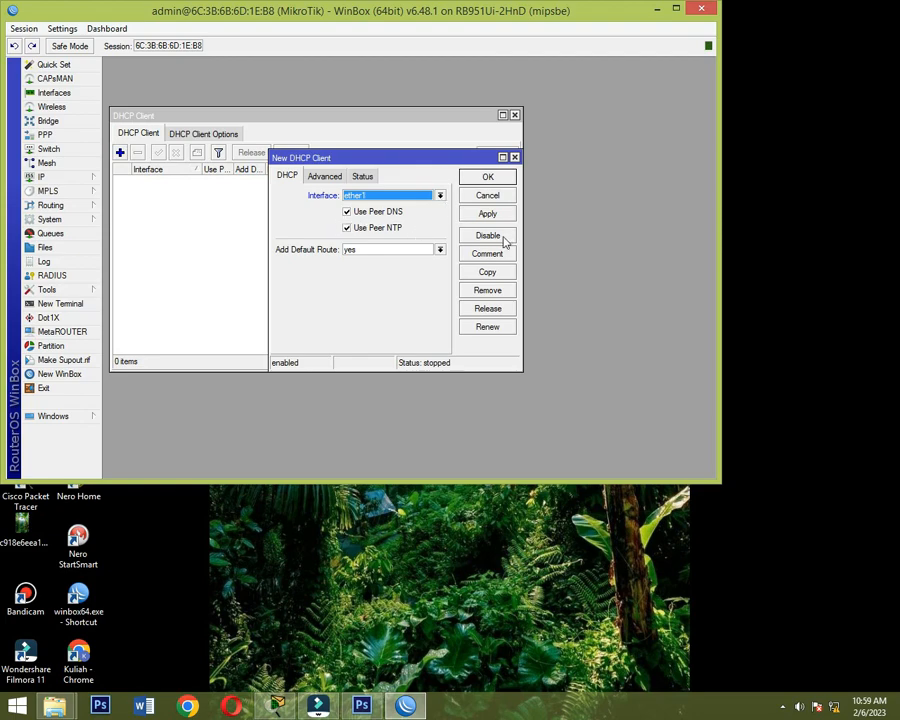
left_click(489, 197)
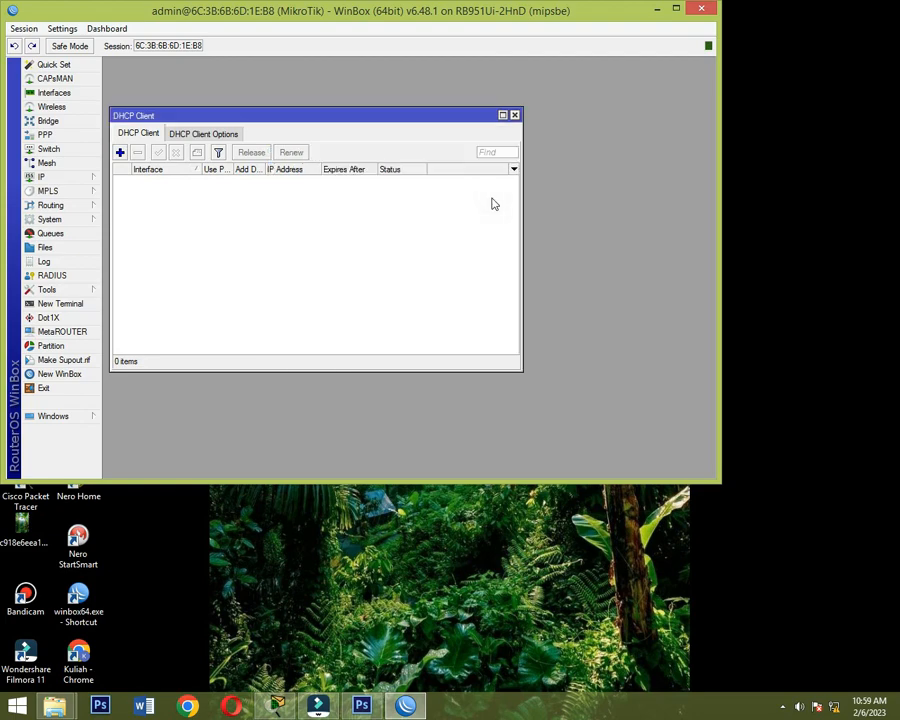
left_click(514, 115)
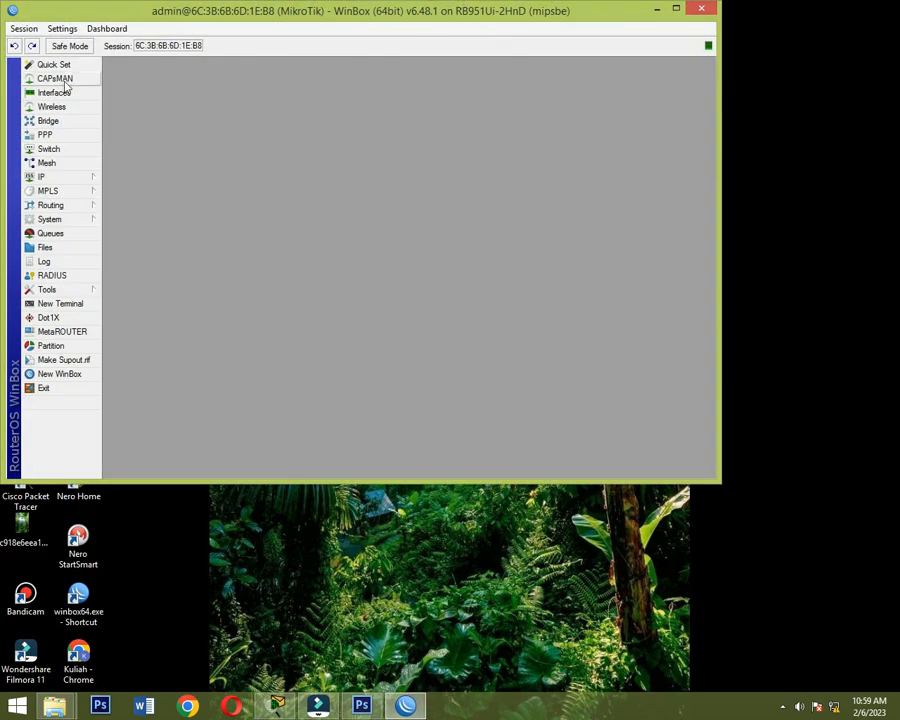
- Rename the ether1 interface to ether1-internet in the router's interface list
left_click(58, 93)
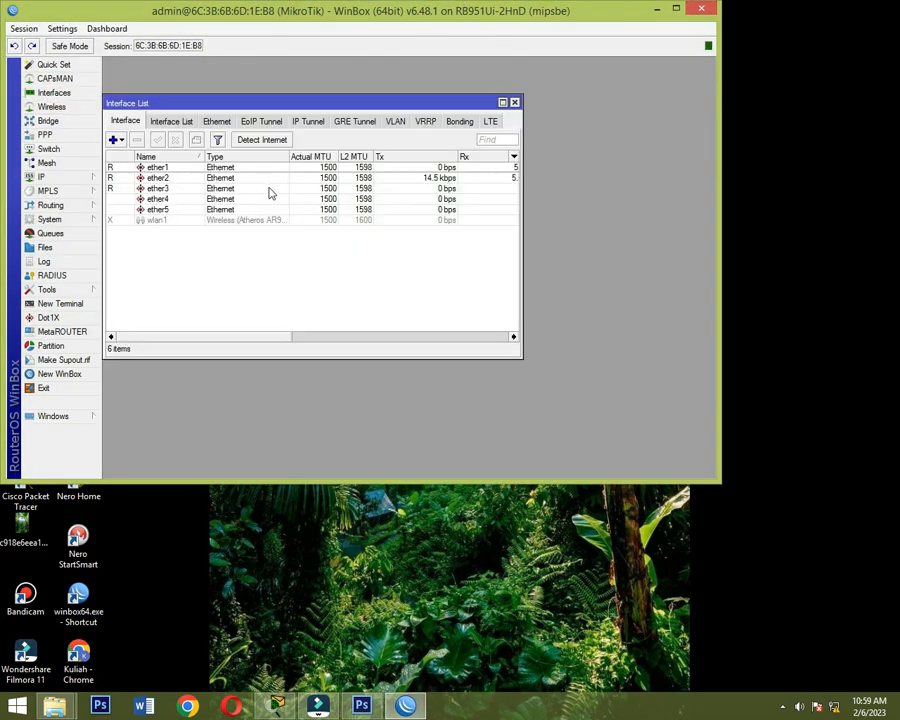
double_click(185, 170)
left_click(302, 104)
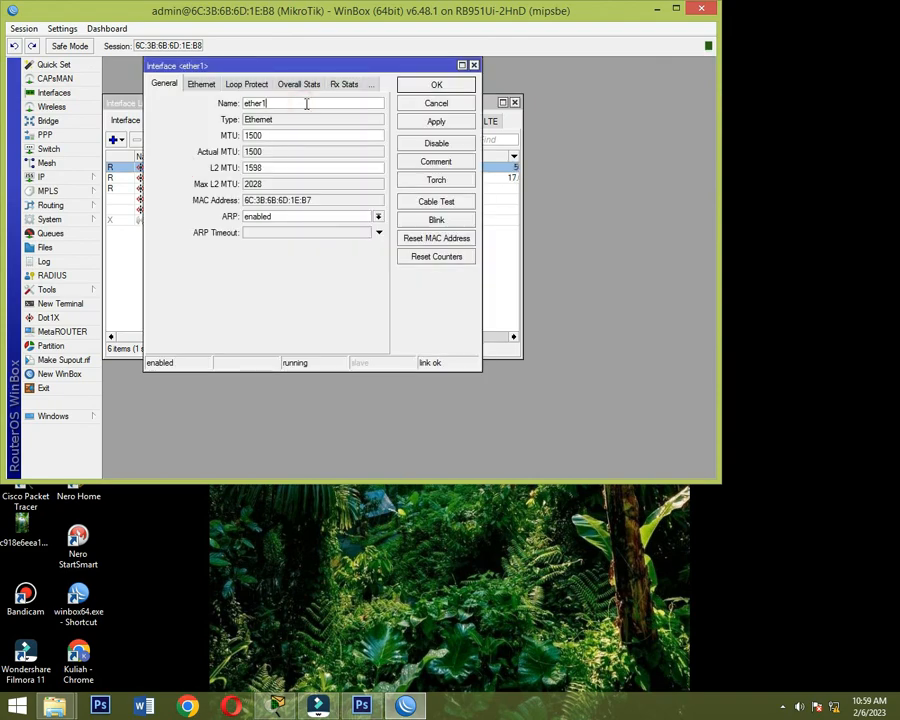
type("-internet")
left_click(440, 86)
- Rename the ether2 interface to ether2-Server
double_click(181, 178)
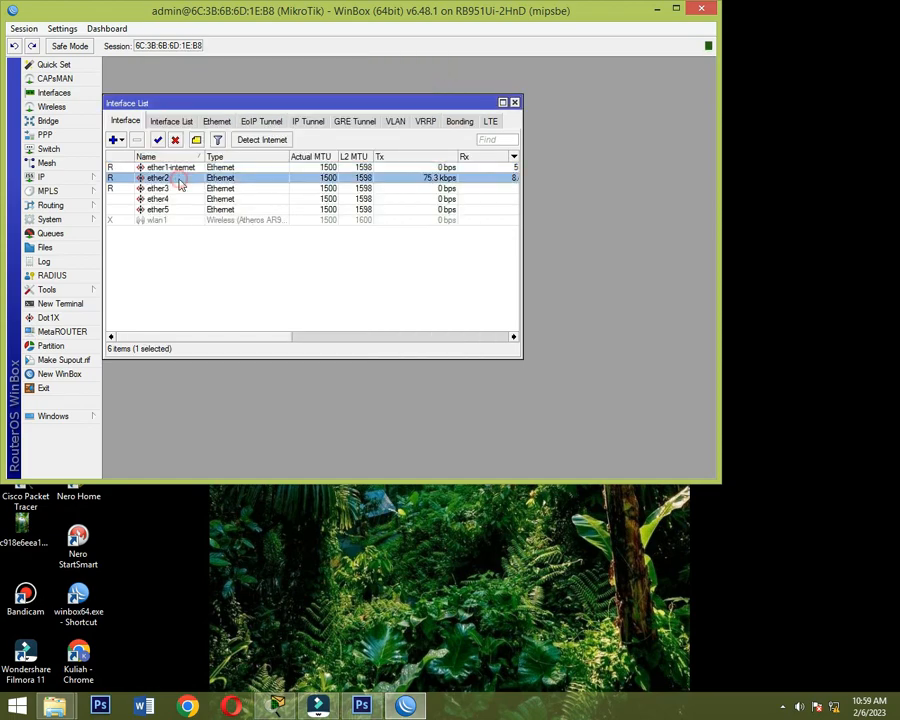
left_click(301, 104)
type("-")
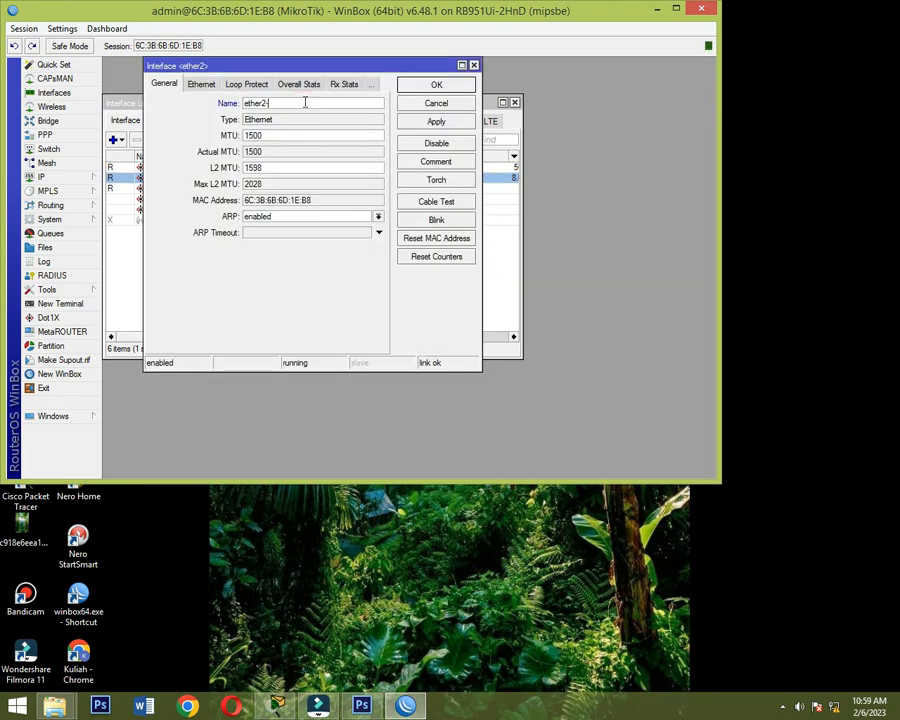
type("Server")
left_click(436, 85)
- Rename the ether3 interface to ether3-Client
left_click(186, 190)
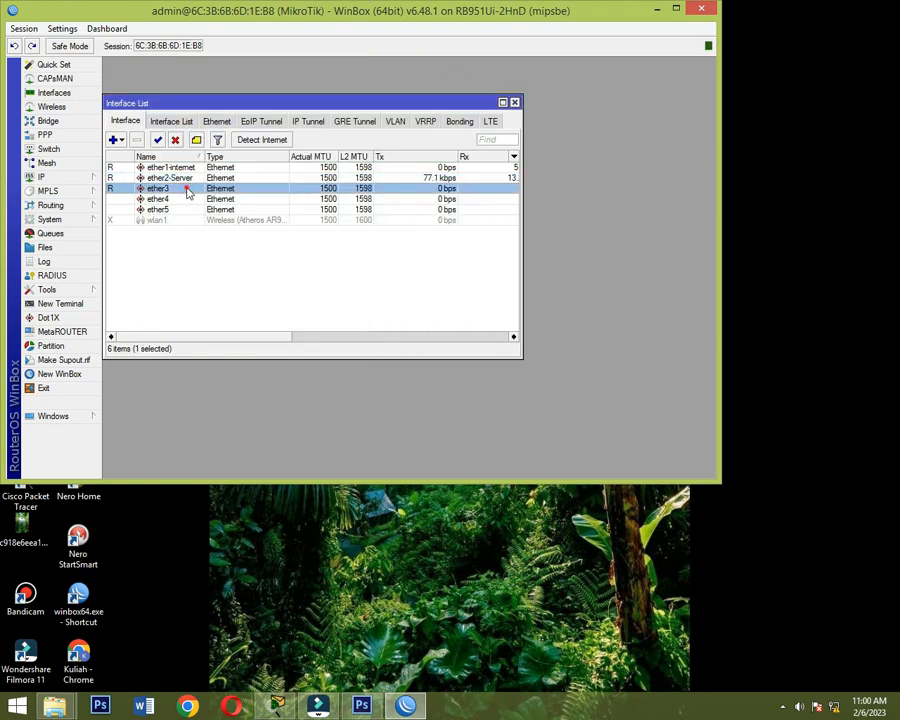
double_click(186, 192)
left_click(297, 101)
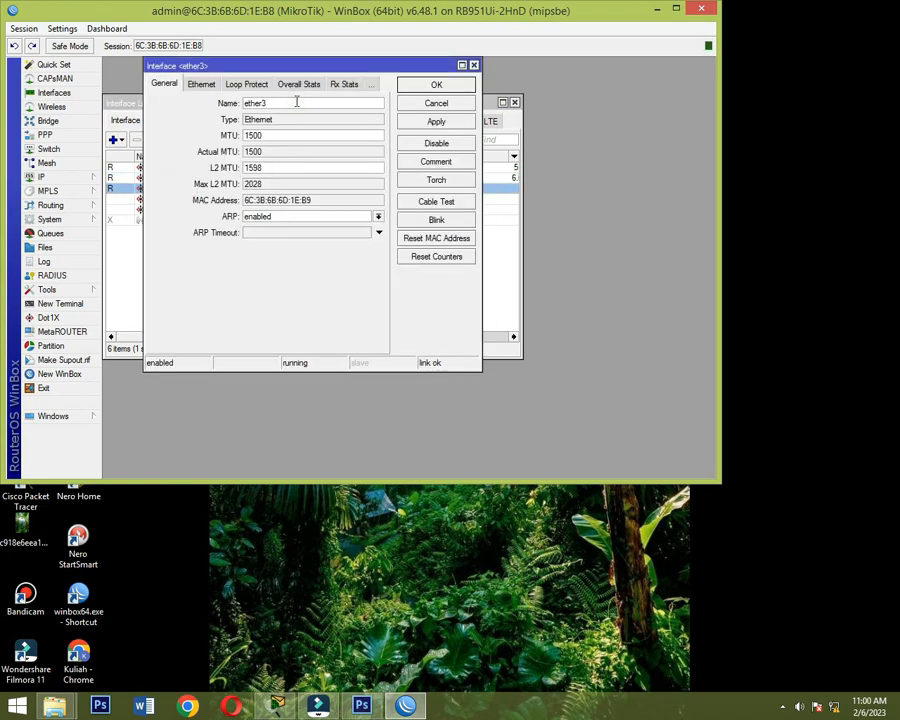
type("-Client")
left_click(463, 89)
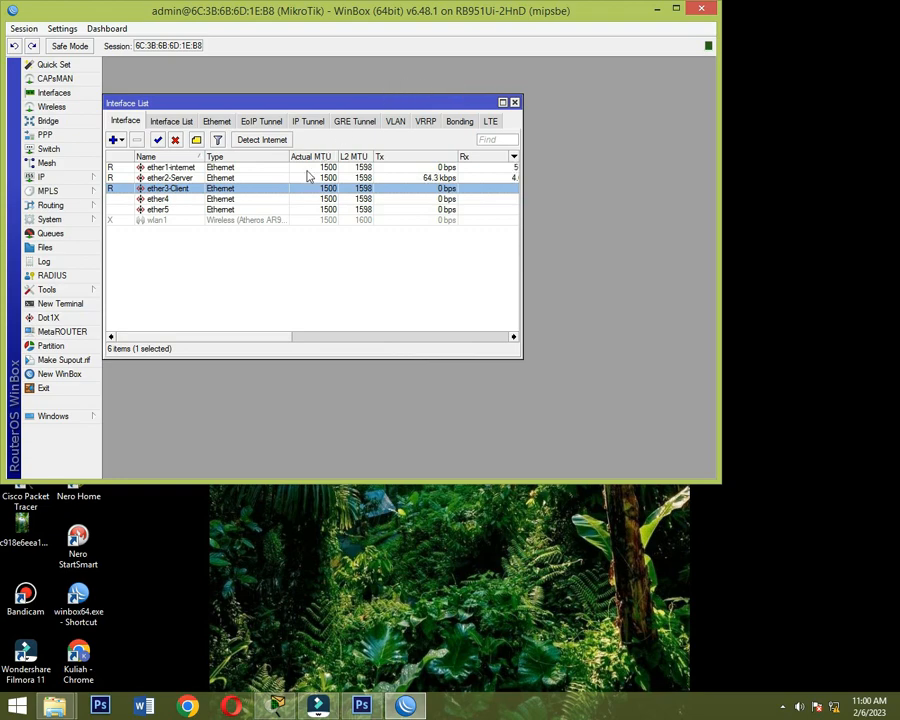
- Enable the wlan1 wireless interface and set its mode to ap bridge
left_click(172, 221)
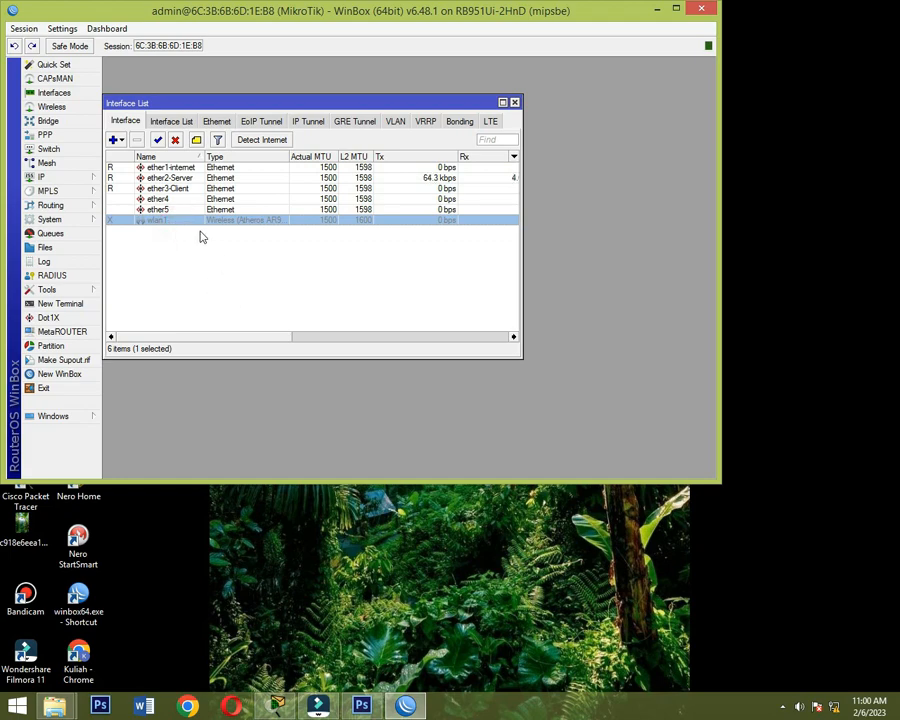
left_click(157, 141)
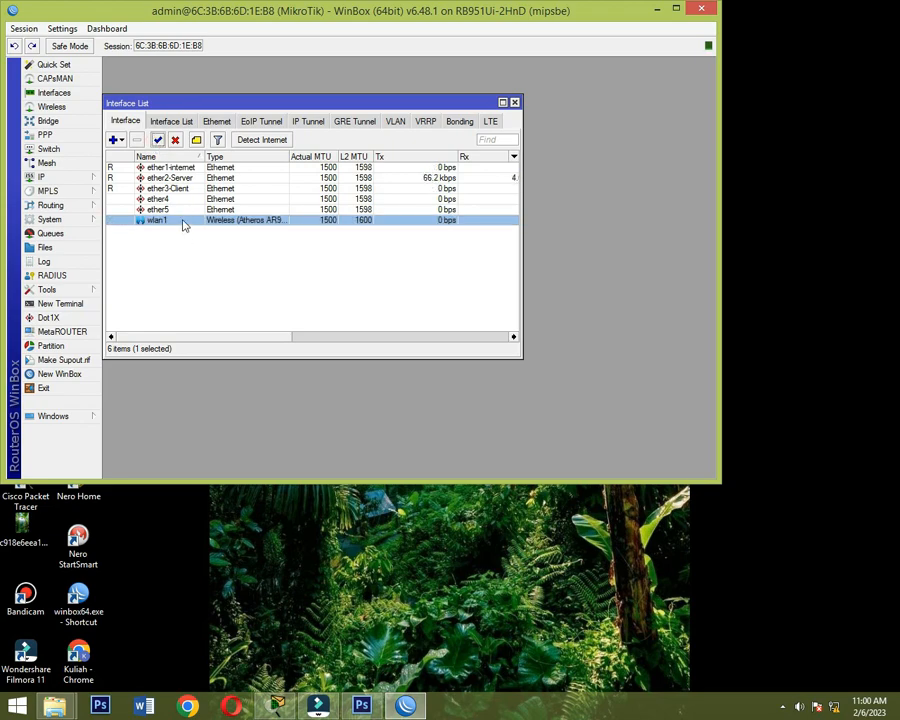
double_click(183, 222)
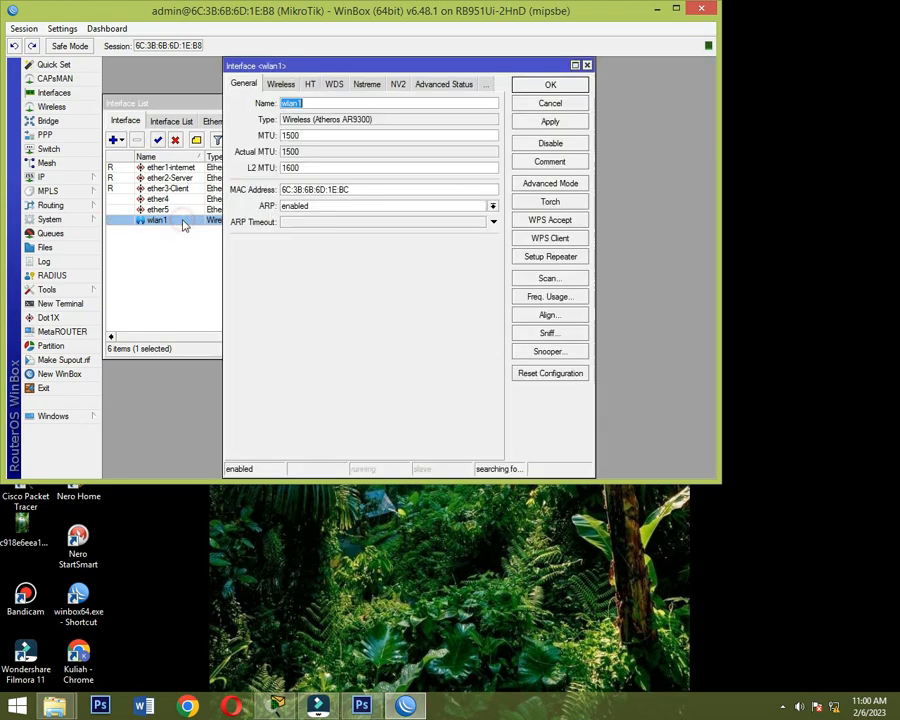
left_click(317, 103)
left_click(280, 84)
left_click(355, 106)
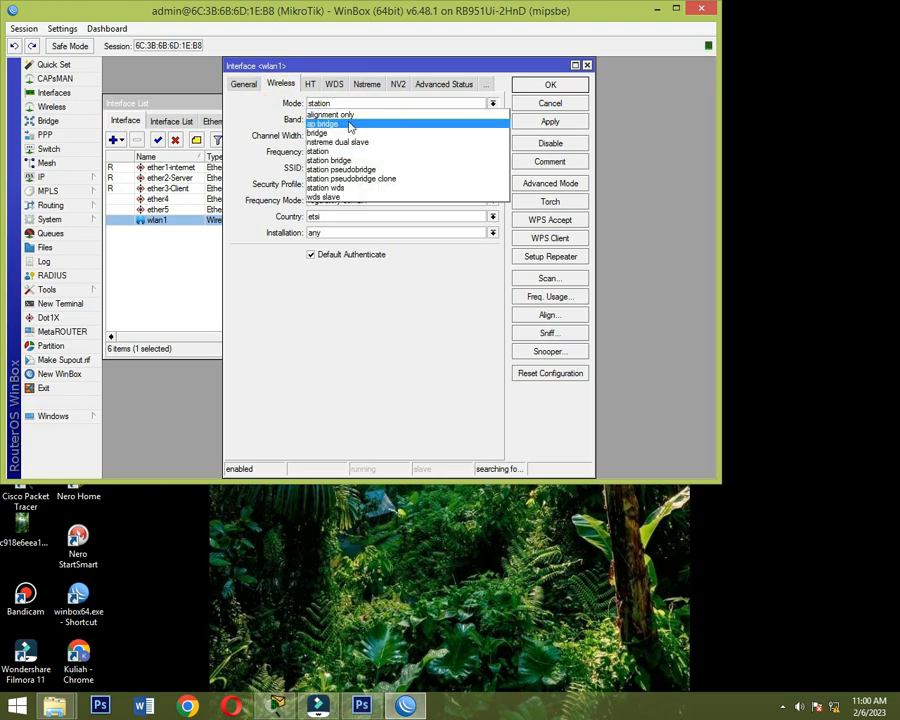
left_click(350, 126)
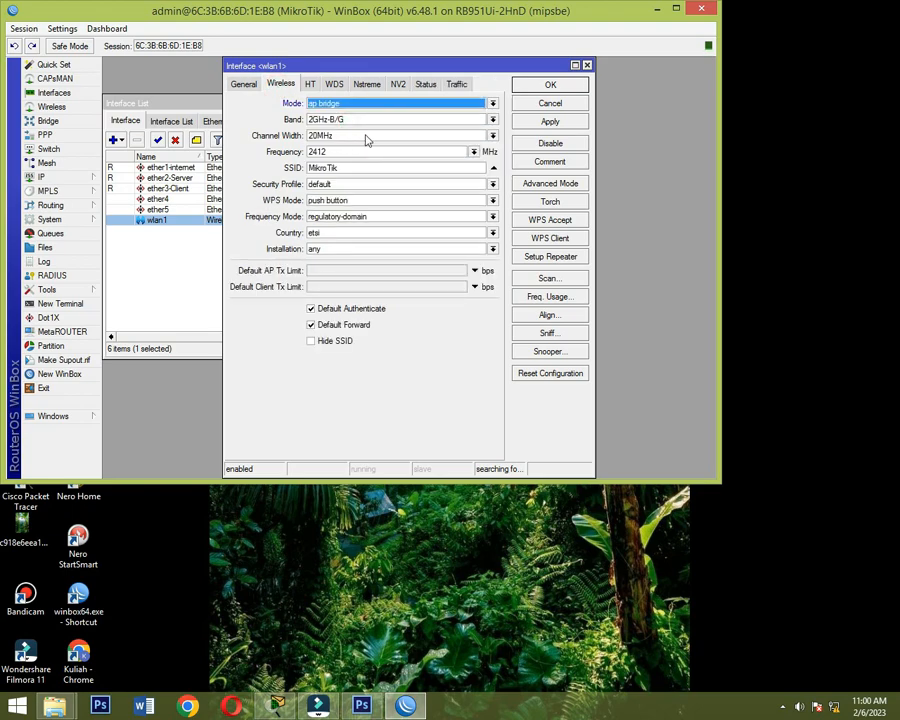
- Set wlan1's band to 2GHz-B/G/N and its SSID to SERVER_Mikrotik, and save the wireless settings
left_click(381, 121)
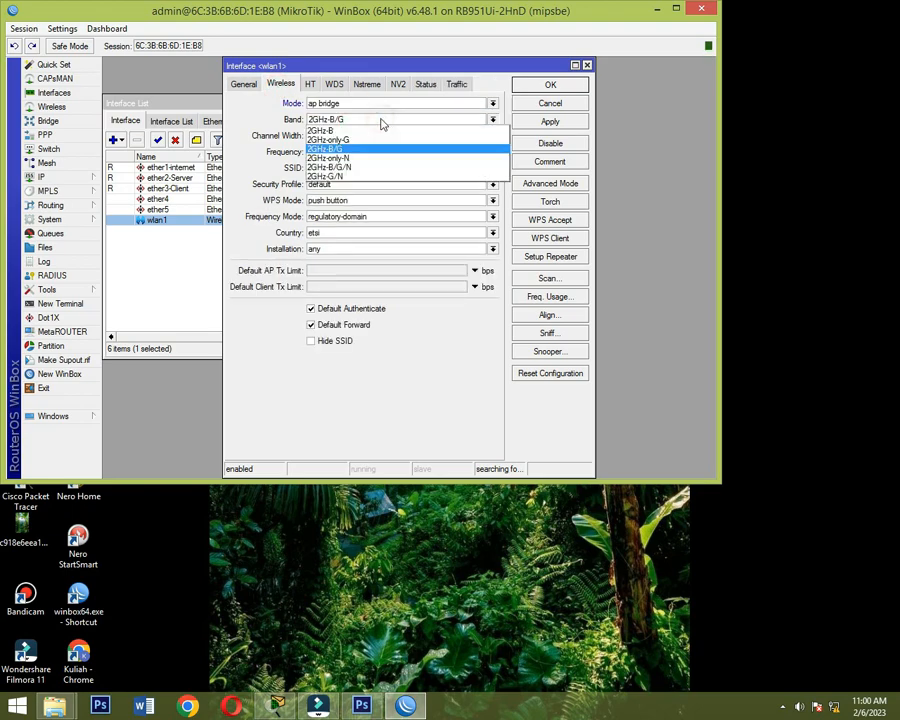
left_click(356, 168)
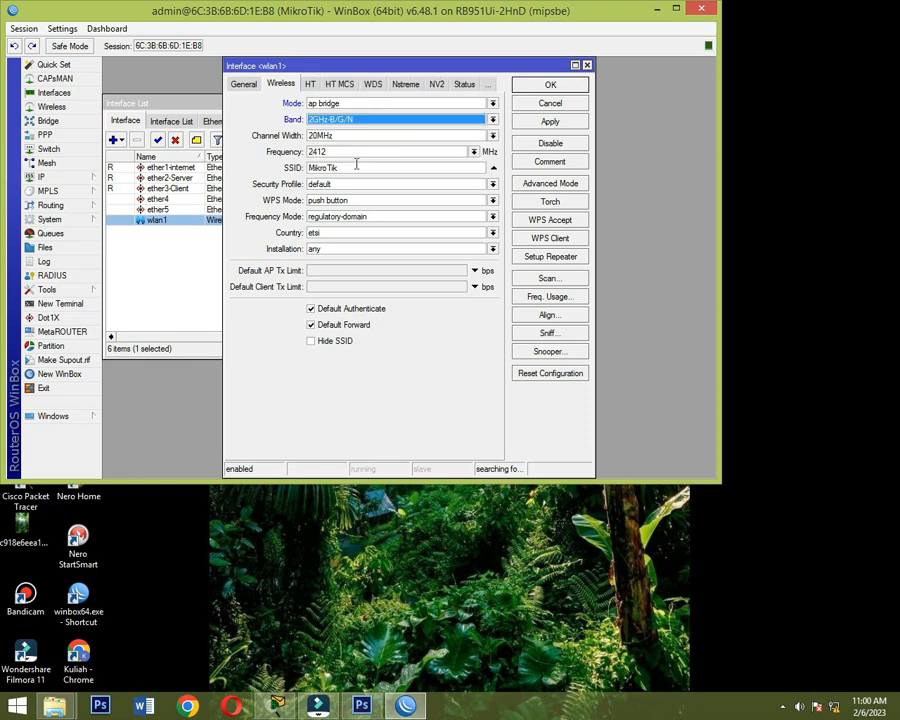
double_click(361, 168)
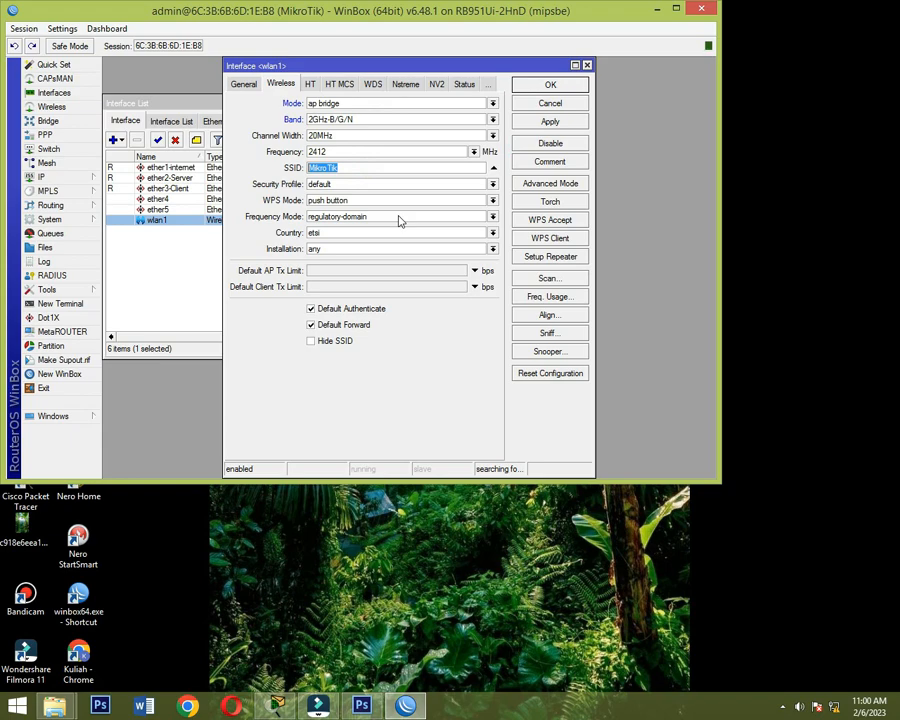
type("SERVER_")
left_click(563, 123)
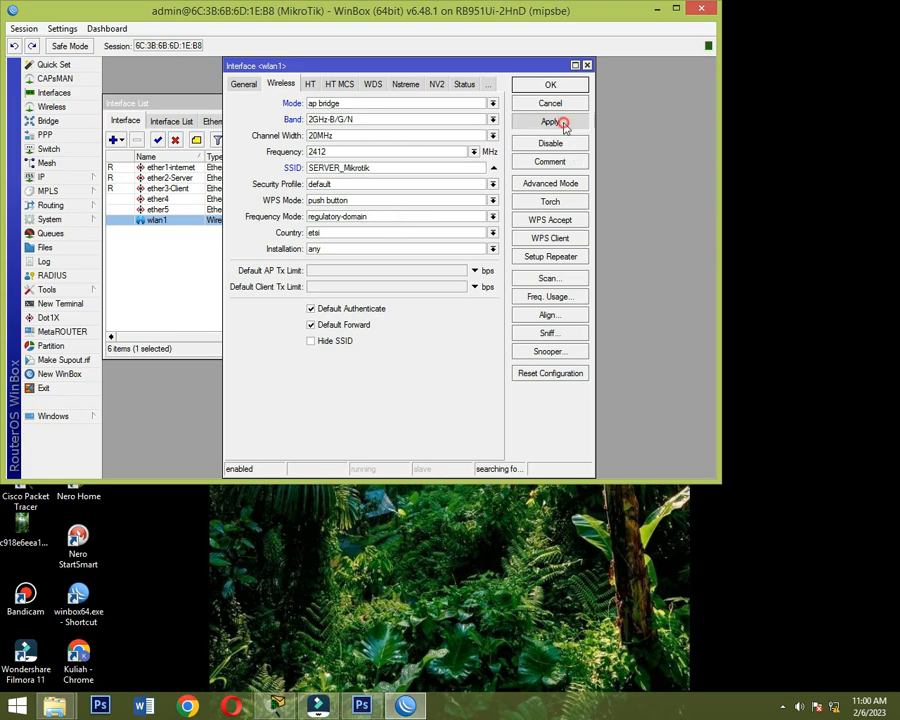
left_click(555, 85)
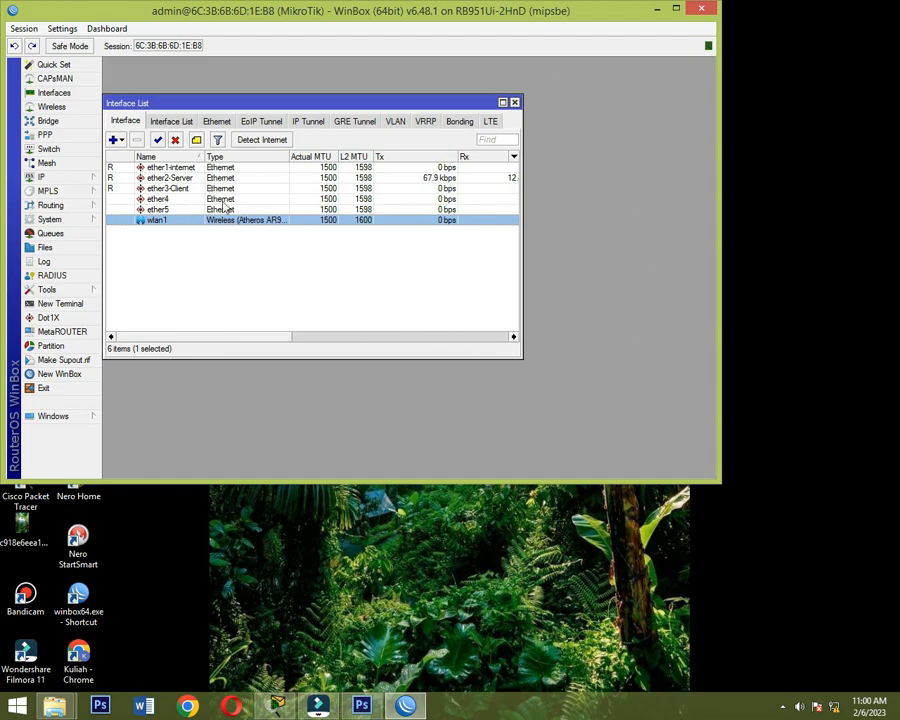
- Rename the wlan1 interface to wlan1-Hotspot
left_click(180, 222)
double_click(180, 222)
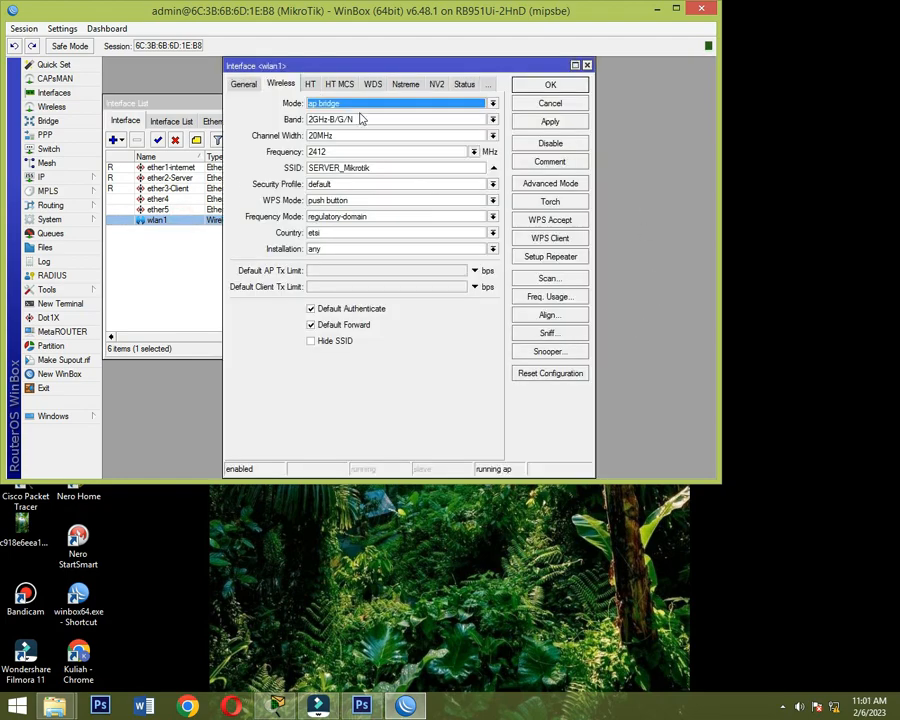
left_click(244, 83)
left_click(340, 103)
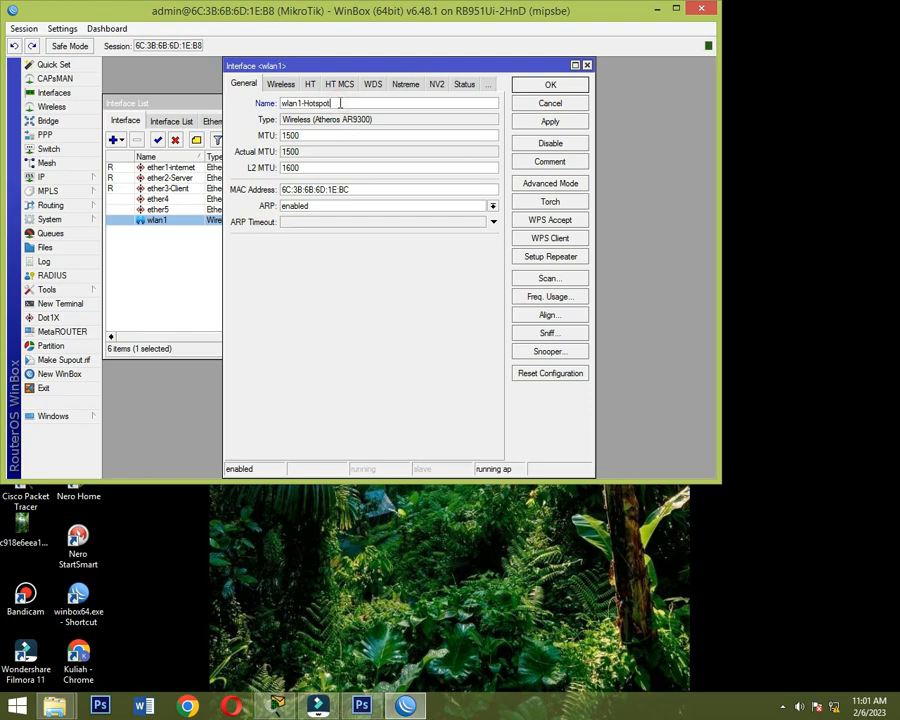
left_click(586, 86)
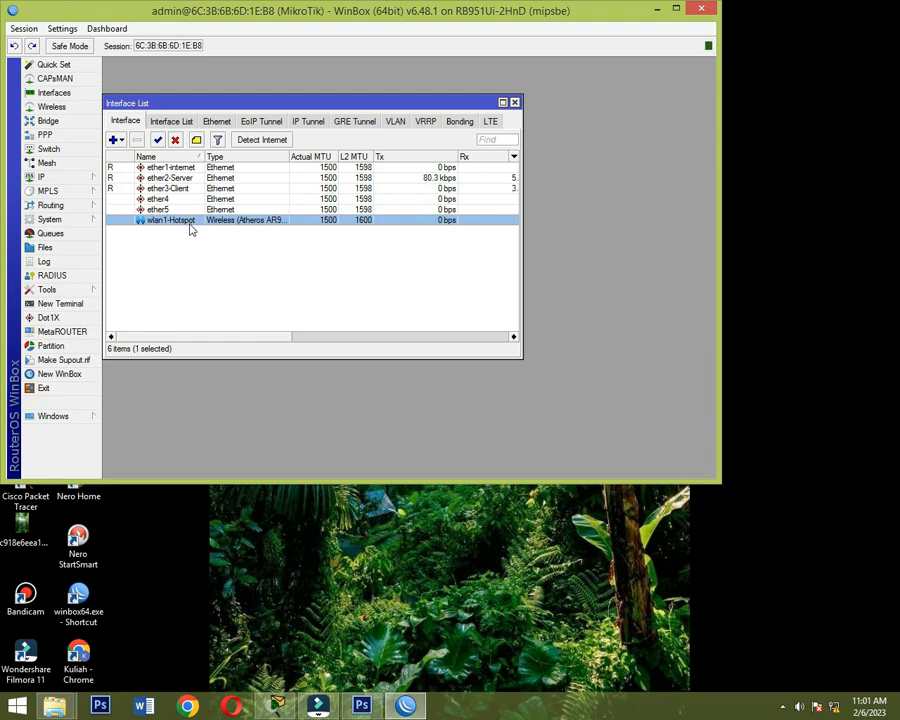
- Create a new bridge interface named bridge-Hotspot
left_click(47, 121)
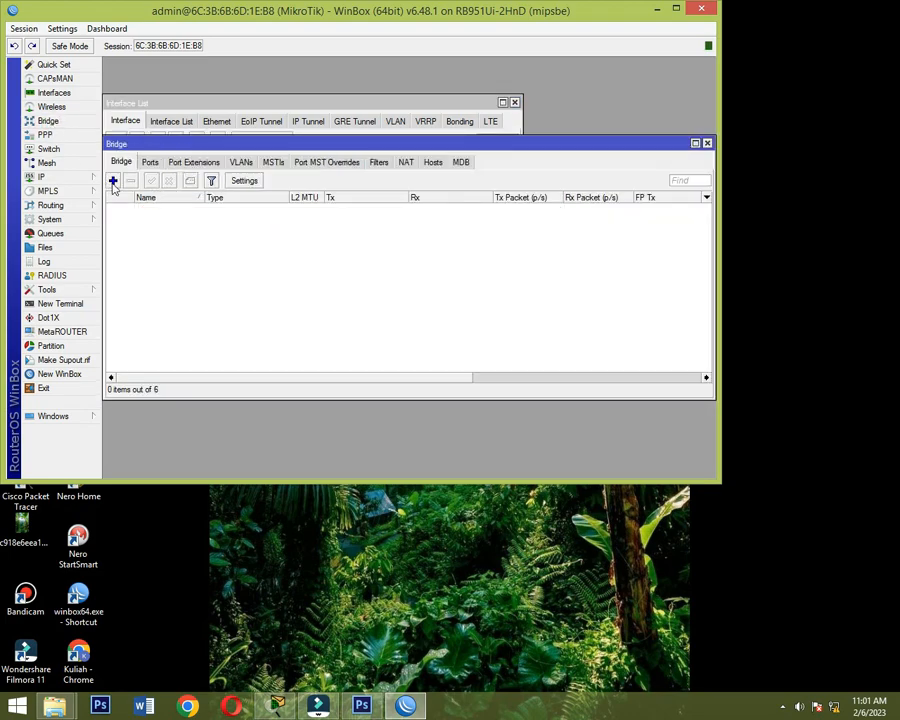
left_click(114, 181)
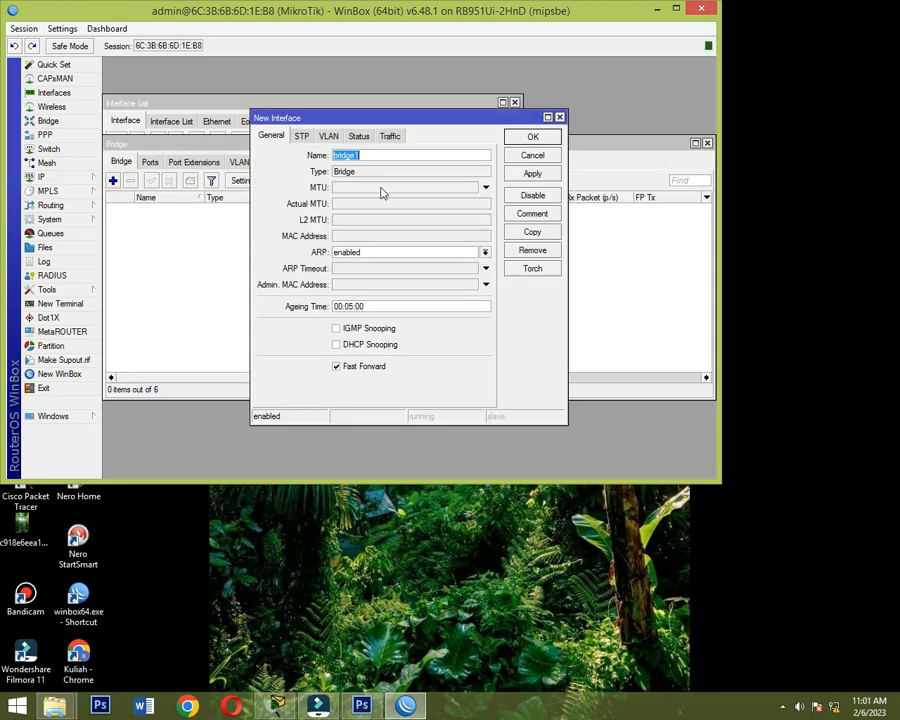
key("Right")
type("-H")
left_click(530, 136)
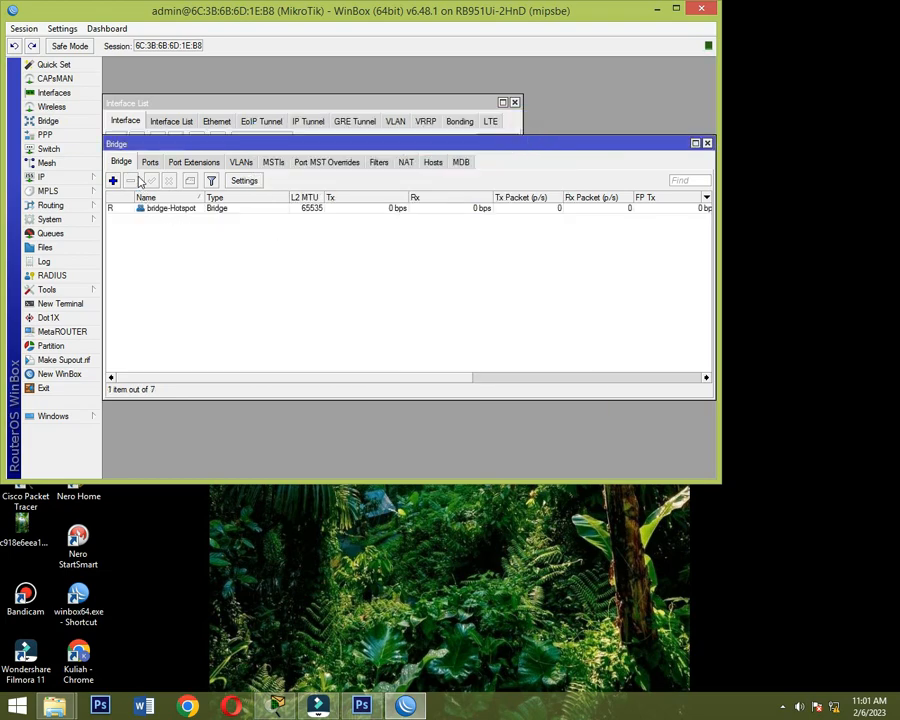
- Add ether3-Client as a port of the bridge-Hotspot bridge
left_click(150, 162)
left_click(113, 180)
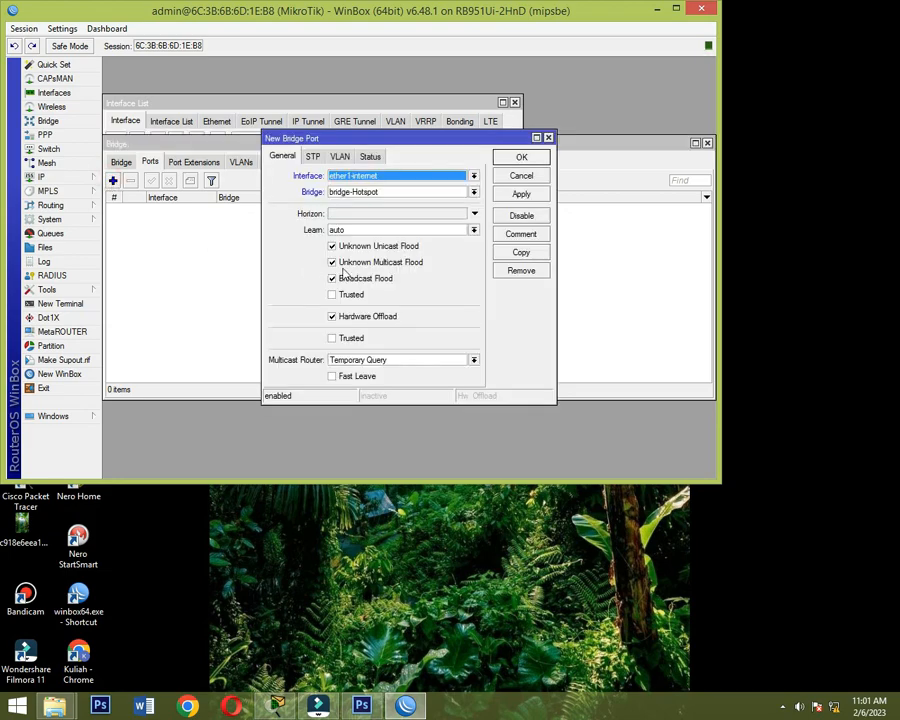
left_click(474, 176)
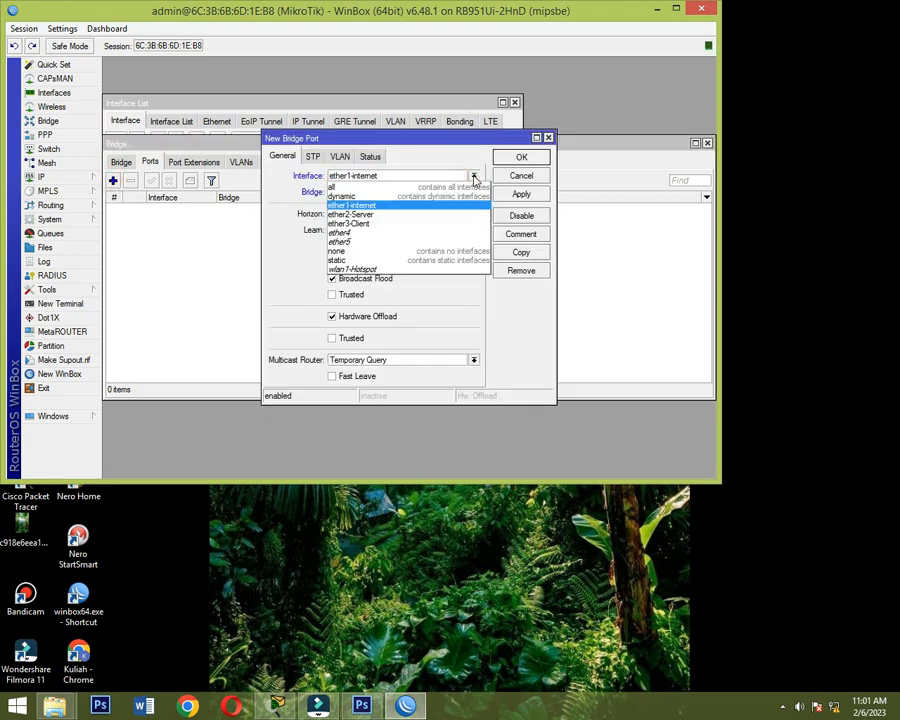
left_click(412, 224)
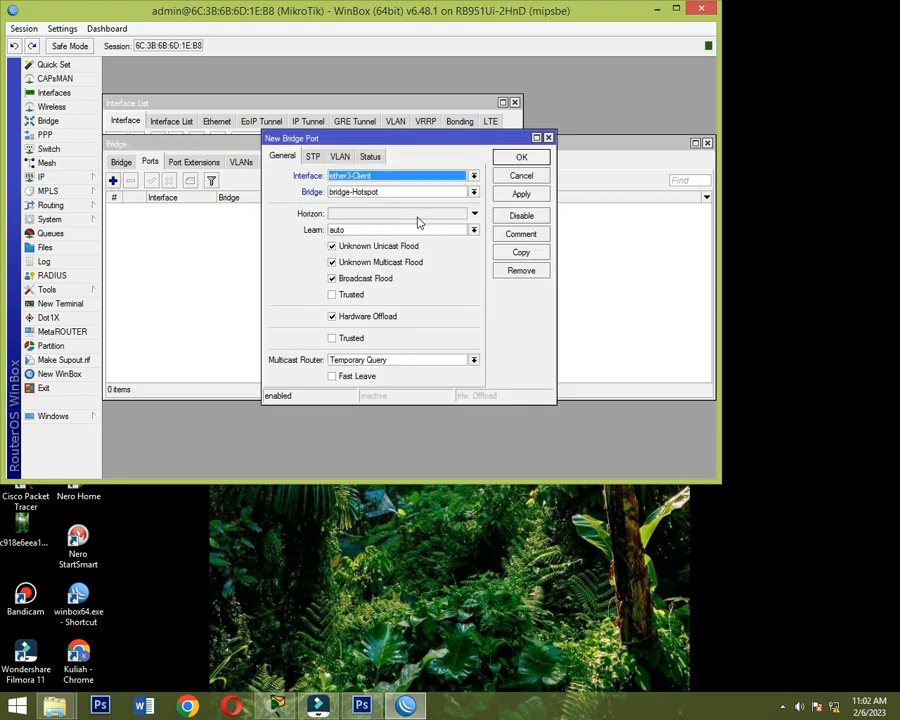
left_click(519, 195)
left_click(524, 158)
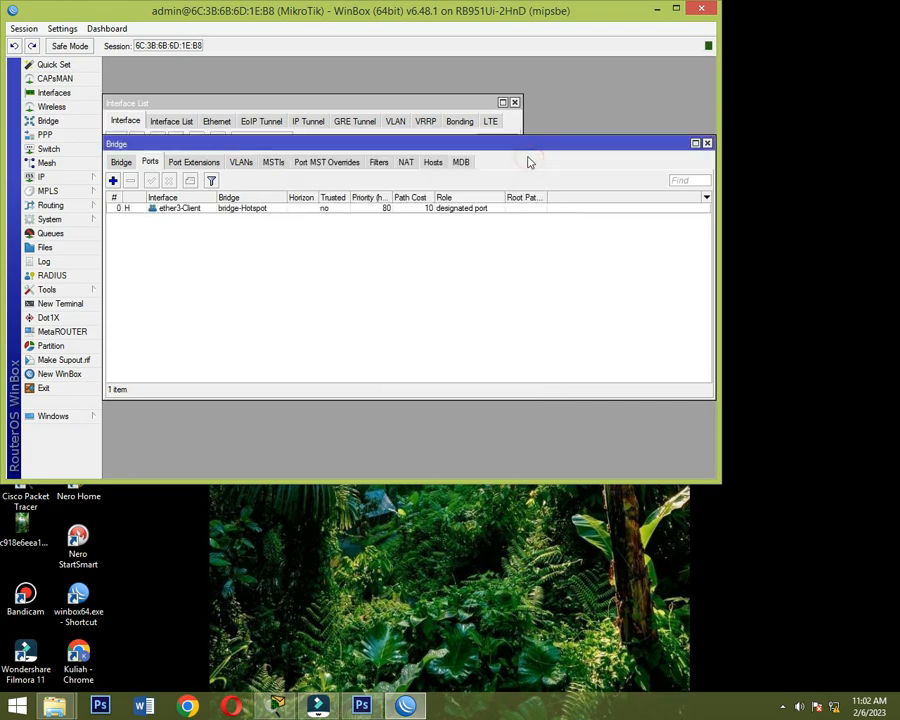
- Add wlan1-Hotspot as a port of the bridge-Hotspot bridge and close the bridge settings
left_click(113, 180)
left_click(474, 176)
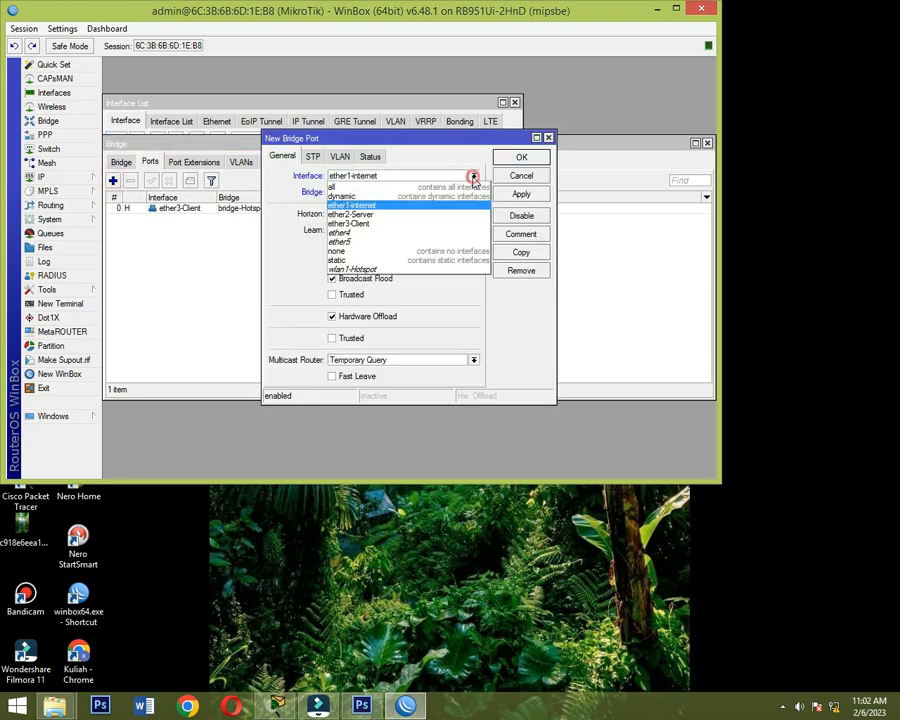
left_click(373, 270)
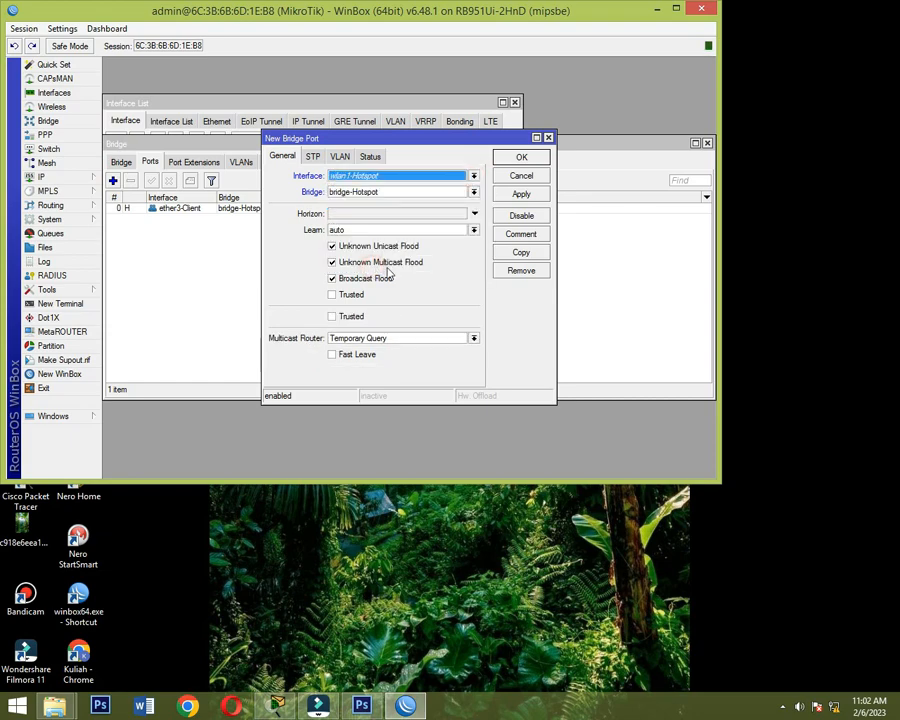
left_click(519, 194)
left_click(534, 161)
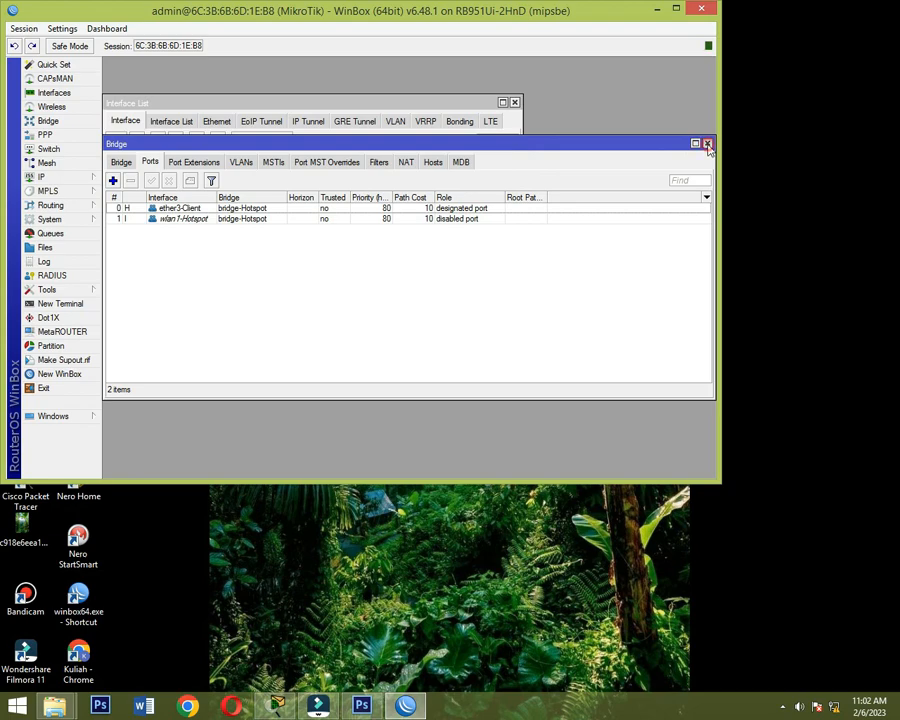
left_click(707, 145)
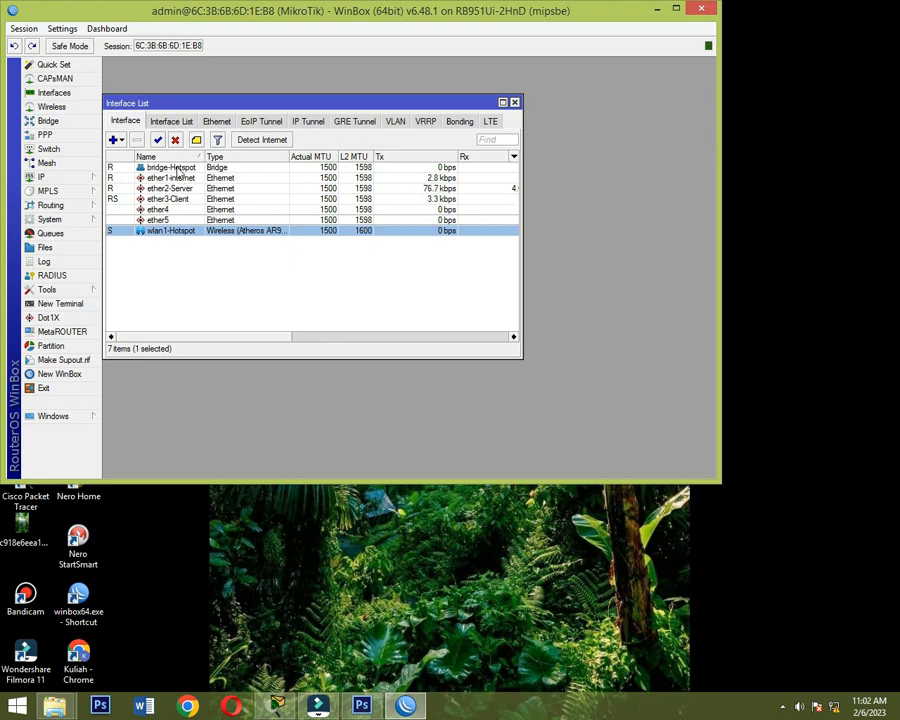
left_click(177, 170)
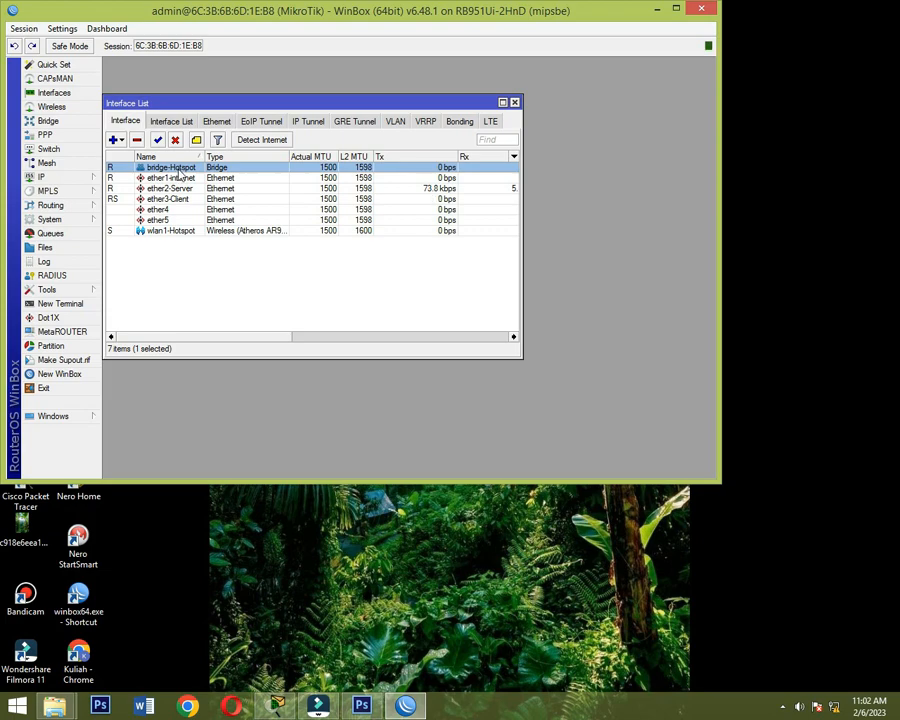
- Add a DHCP client on ether1-internet with peer DNS, peer NTP and the default route enabled
left_click(42, 177)
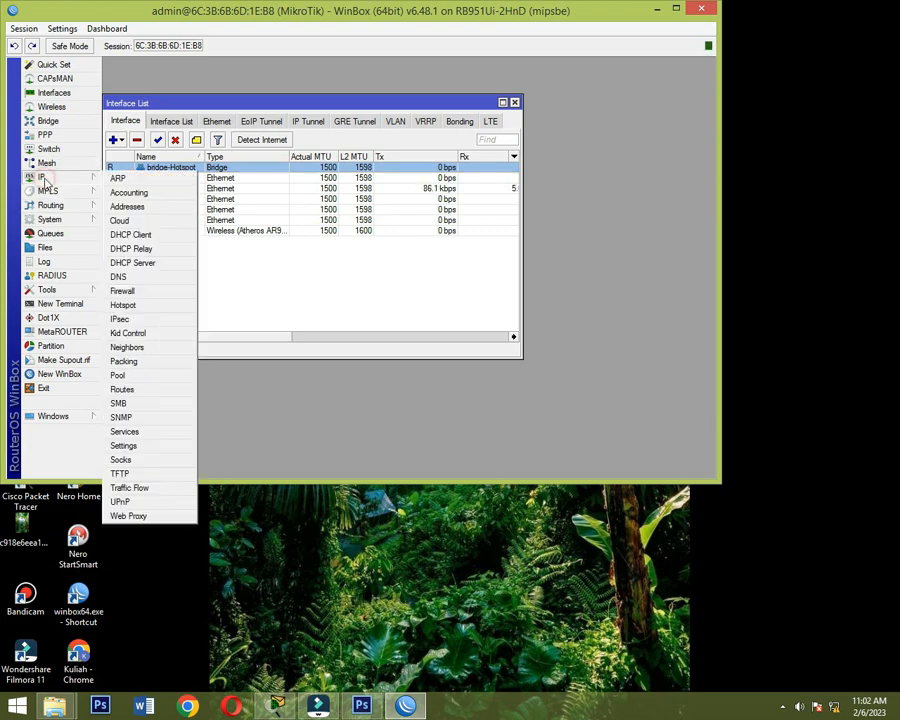
left_click(140, 234)
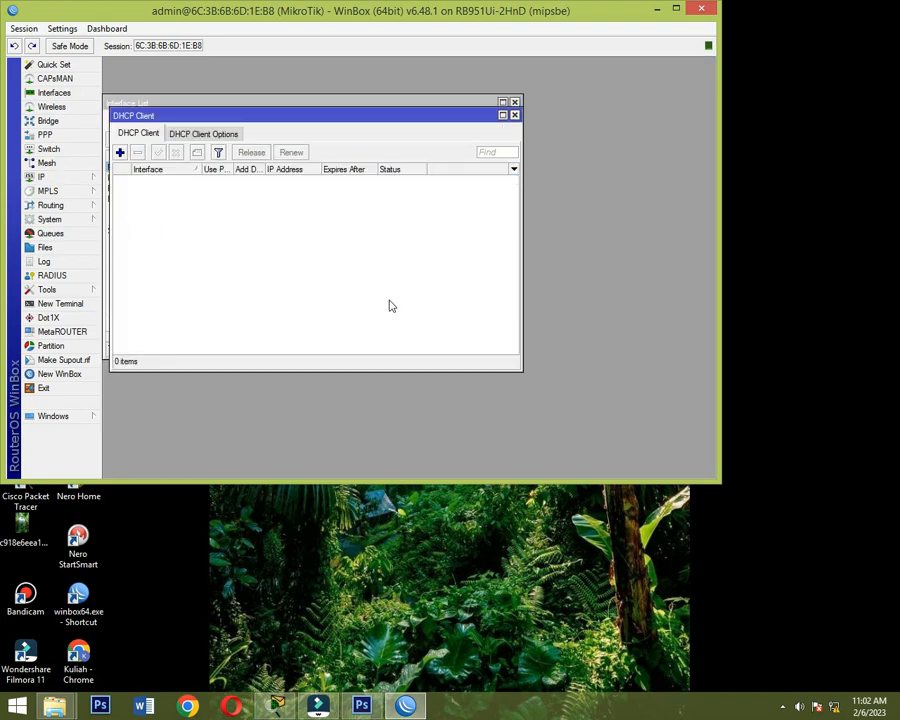
left_click(120, 152)
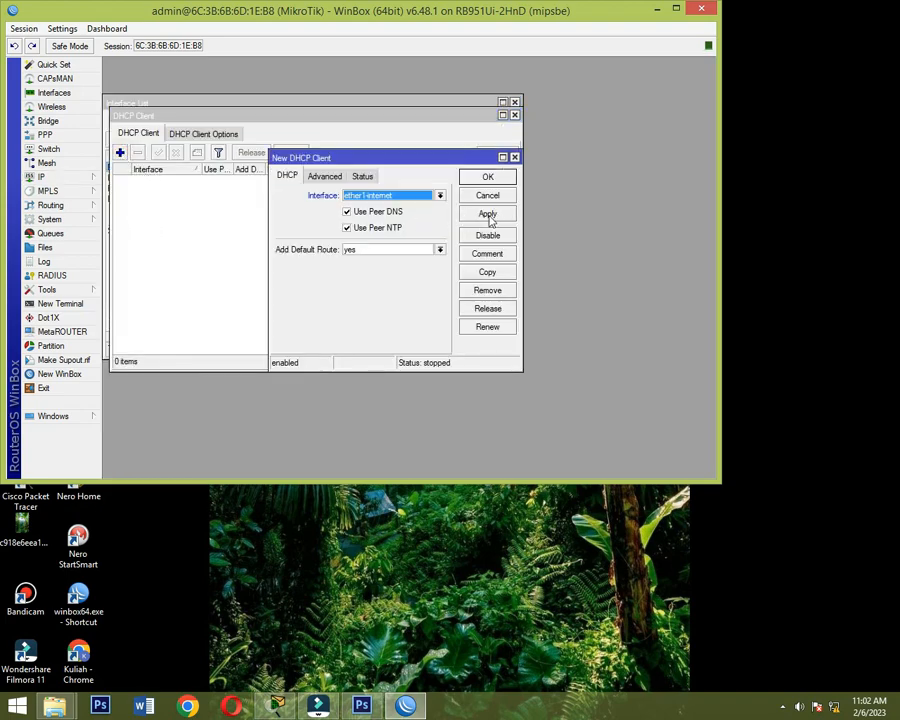
left_click(487, 214)
left_click(487, 195)
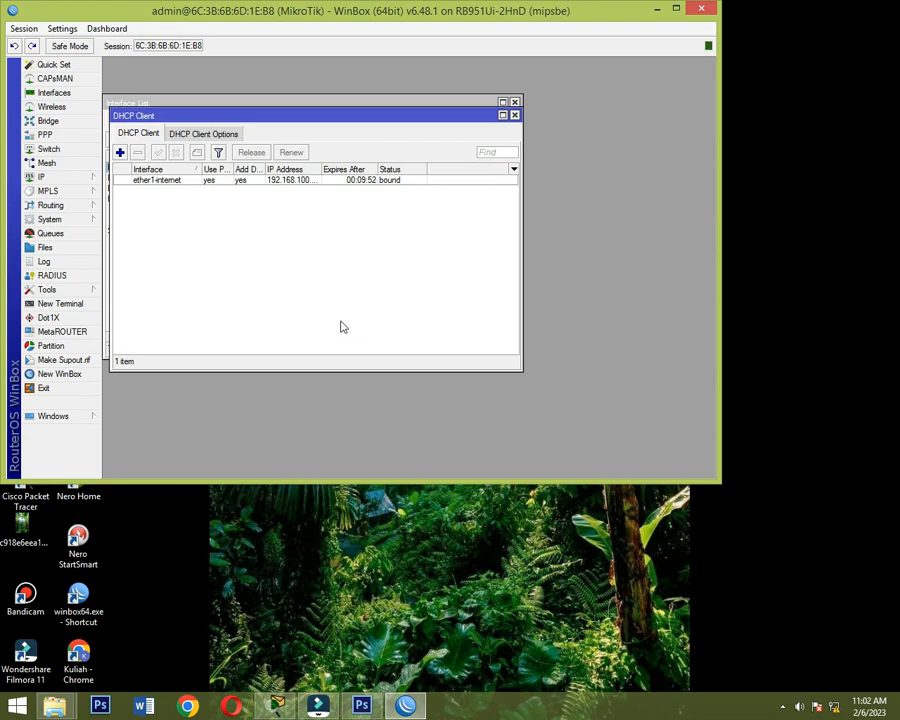
- Test the router's internet connection by pinging google.com from a terminal, then stop the ping and close the terminal
left_click(72, 303)
type("p")
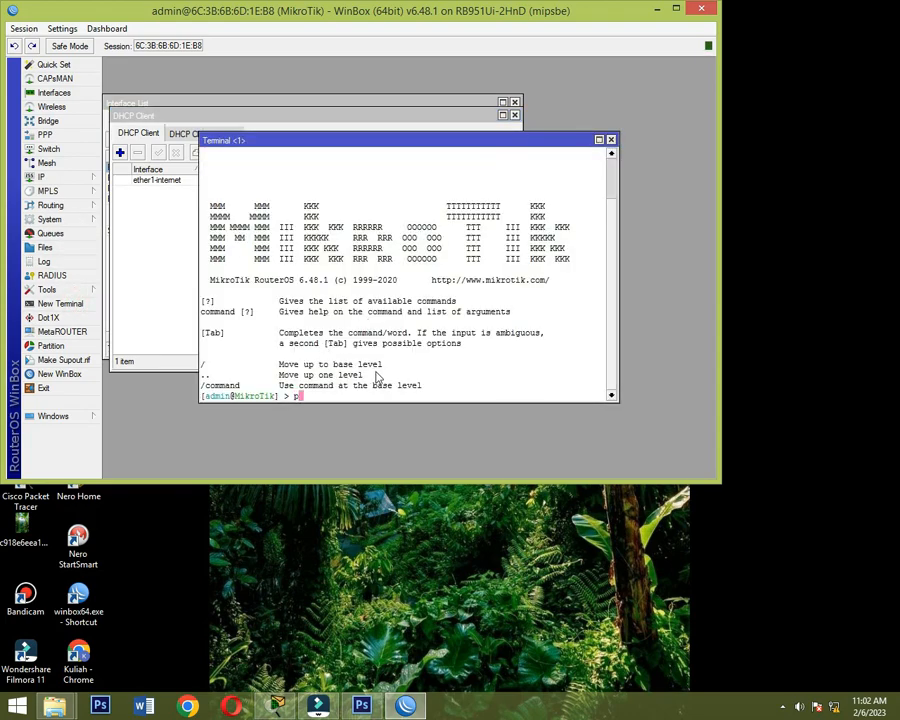
type("ing google.com")
key("Return")
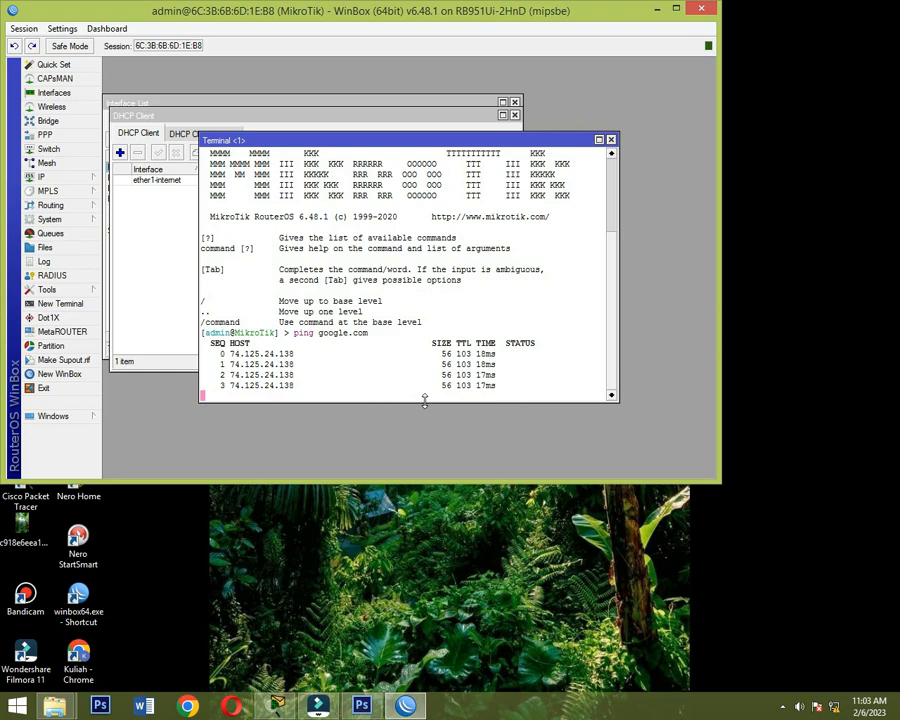
key("ctrl+c")
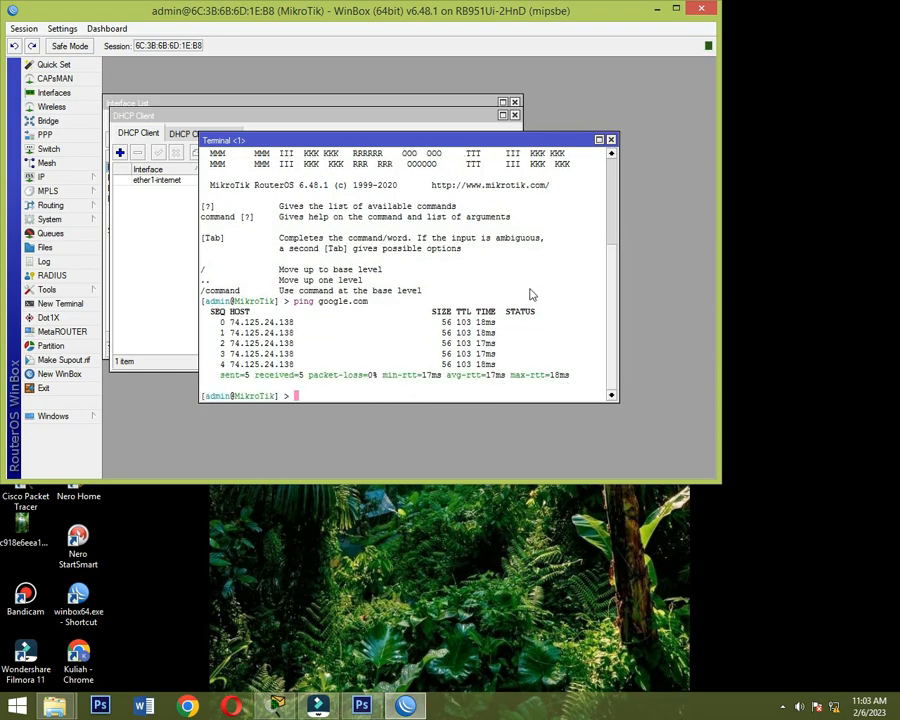
left_click(611, 140)
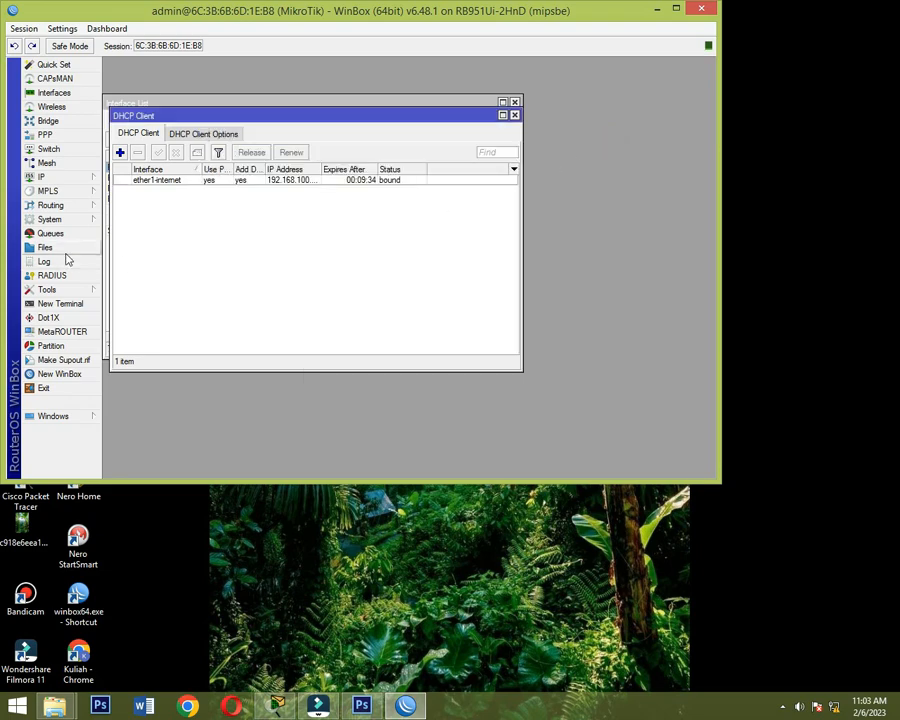
- Assign the IP address 192.168.10.1/24 to the ether2-Server interface
left_click(57, 180)
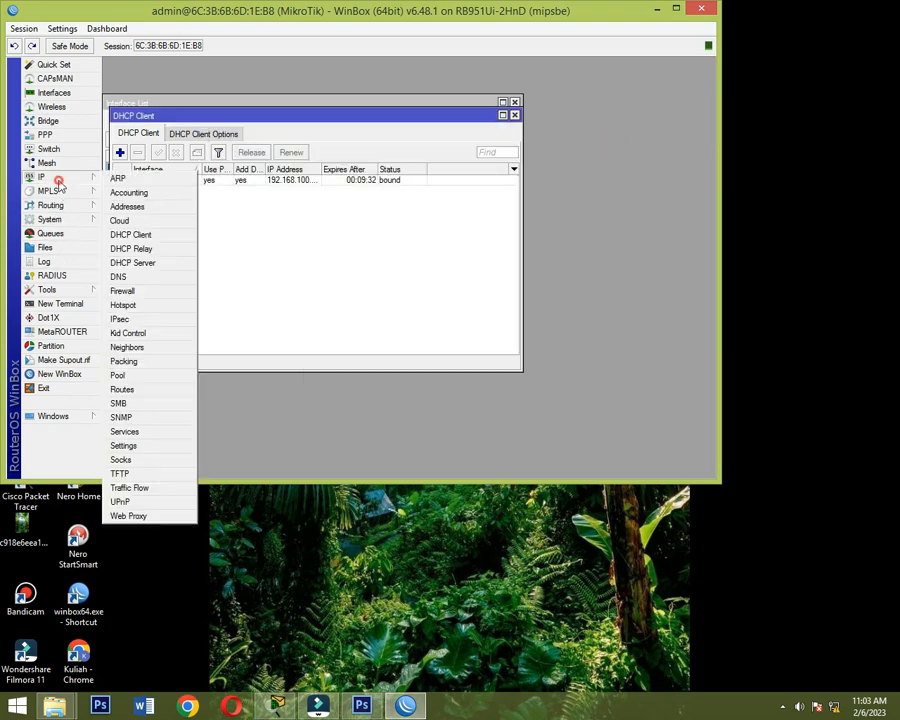
left_click(135, 206)
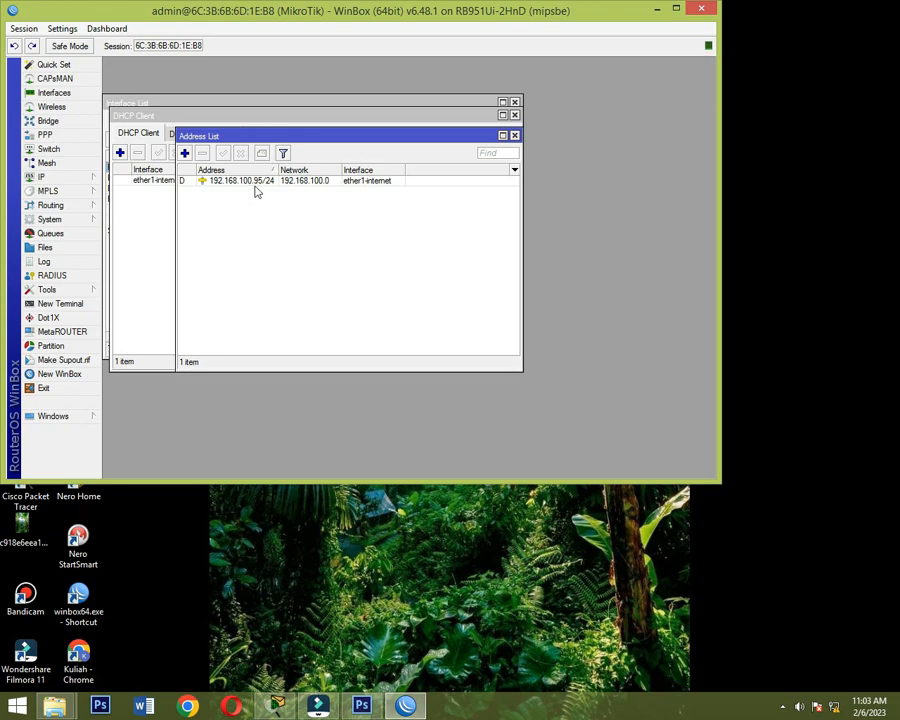
left_click(185, 153)
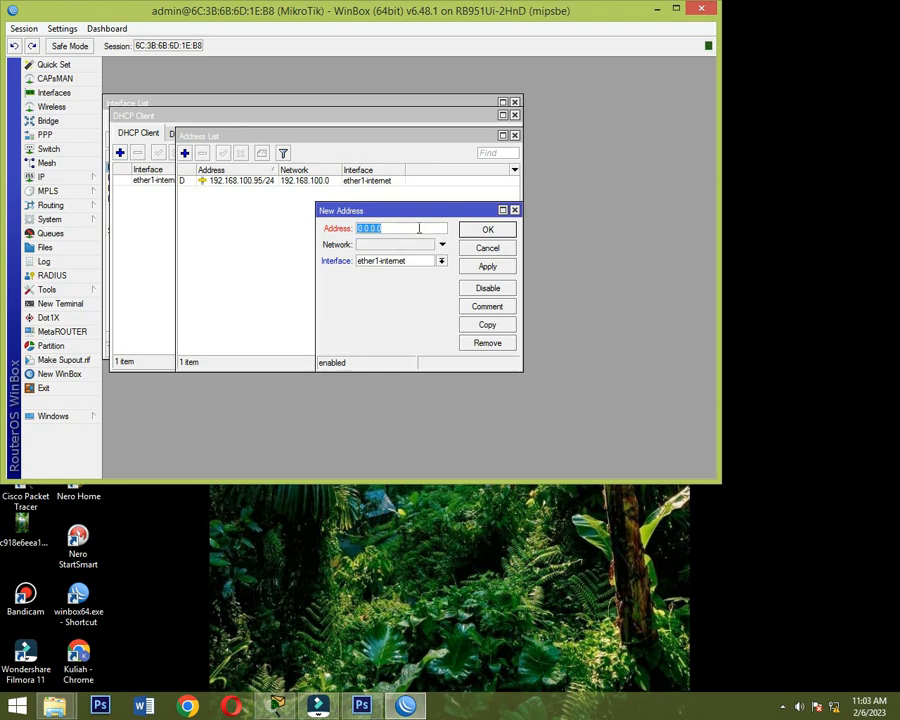
type("192.1")
type("68.")
type("1.10")
key("BackSpace")
key("BackSpace")
key("BackSpace")
key("BackSpace")
type(".10.1/24")
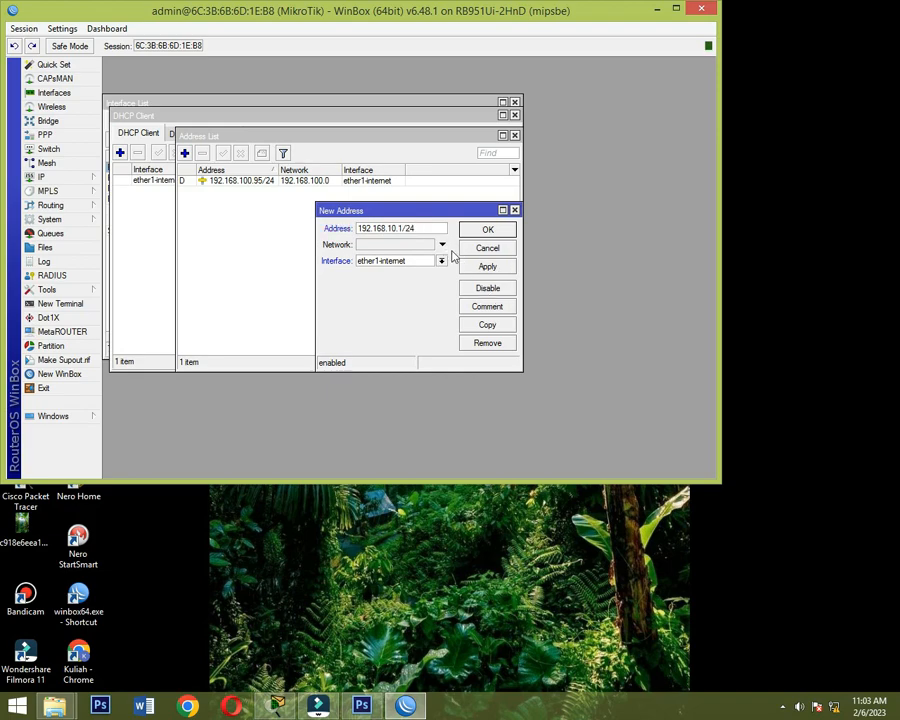
left_click(443, 262)
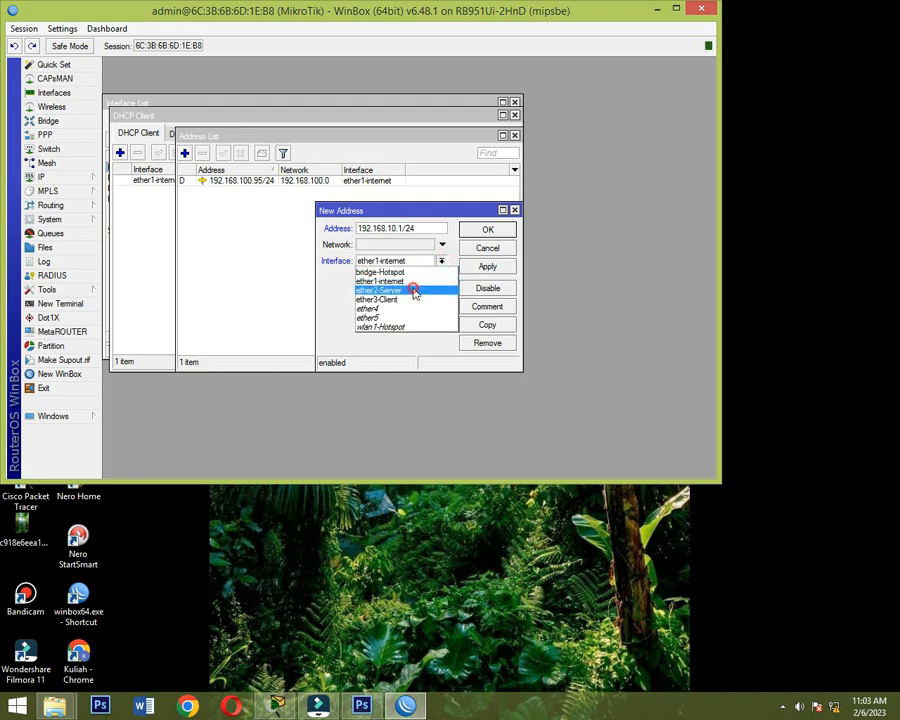
left_click(414, 287)
left_click(488, 267)
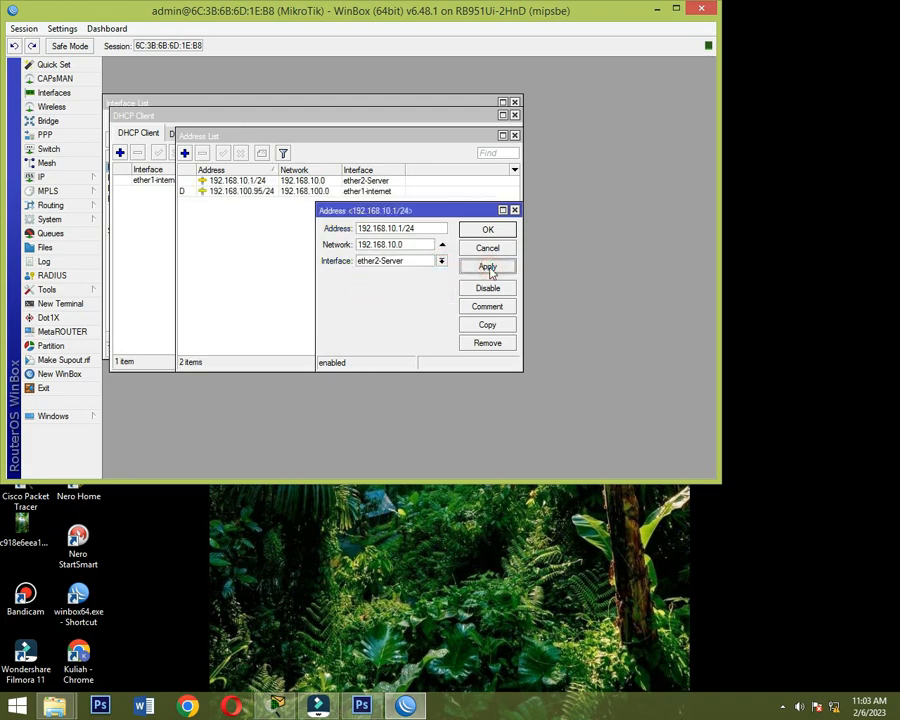
left_click(487, 231)
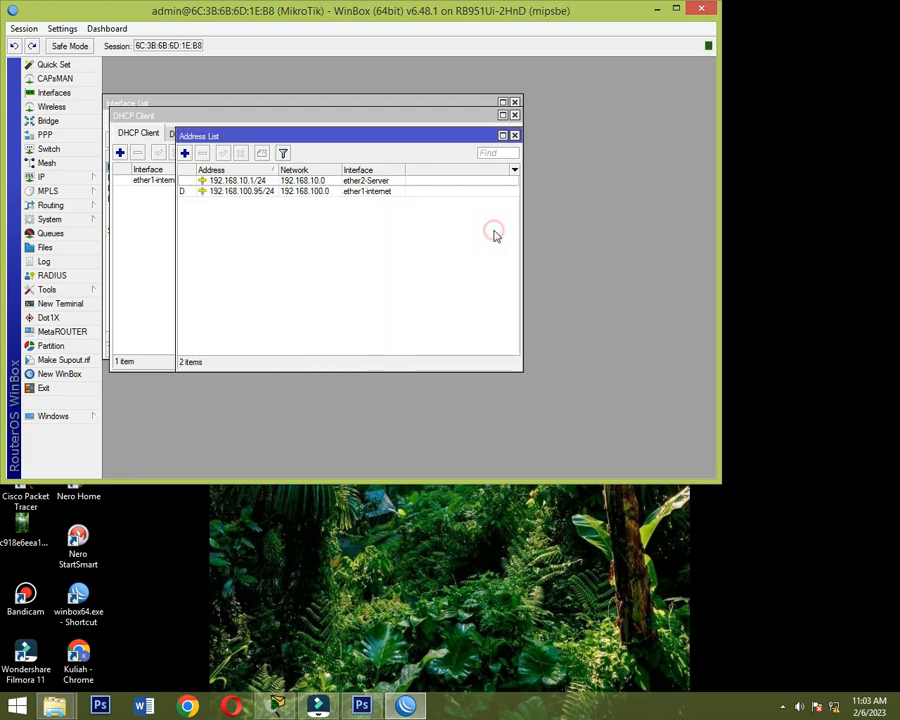
- Assign the IP address 192.168.20.1/24 to the bridge-Hotspot interface and close the address and DHCP client lists
left_click(184, 153)
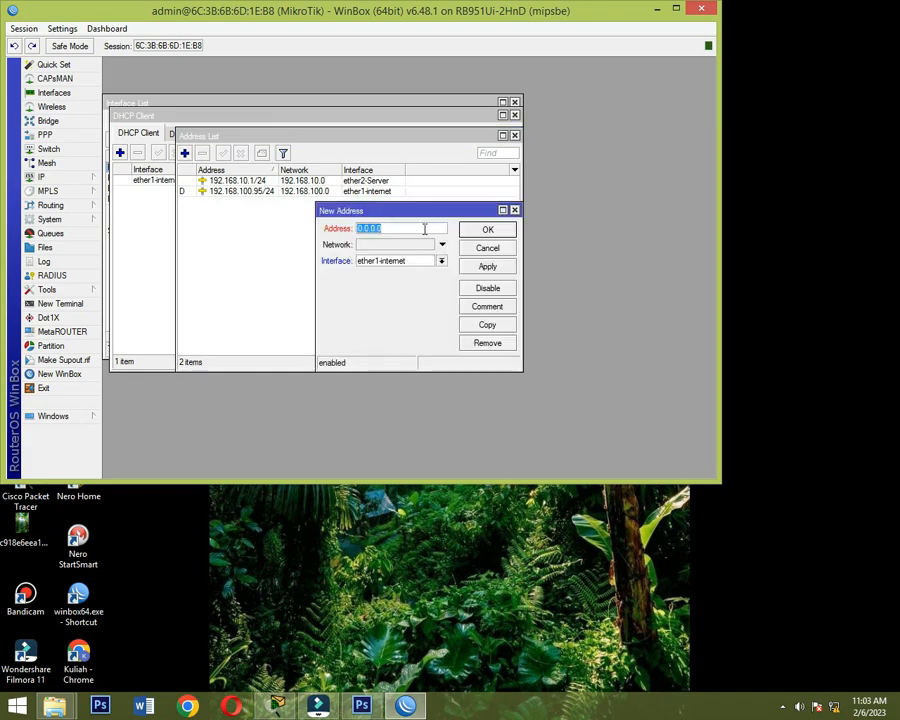
type("192.168.20.1/24")
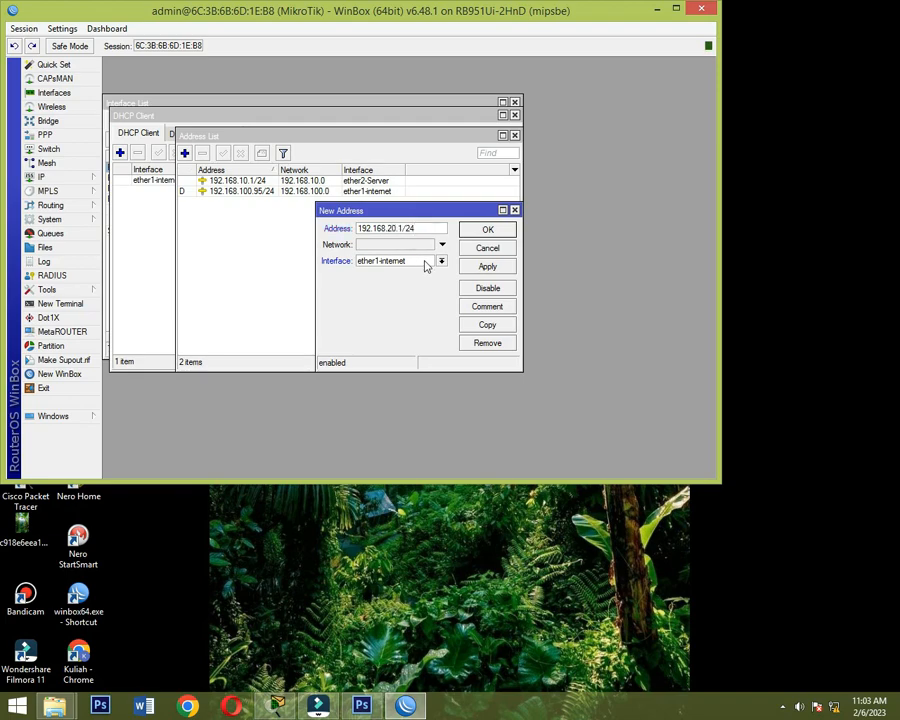
left_click(442, 262)
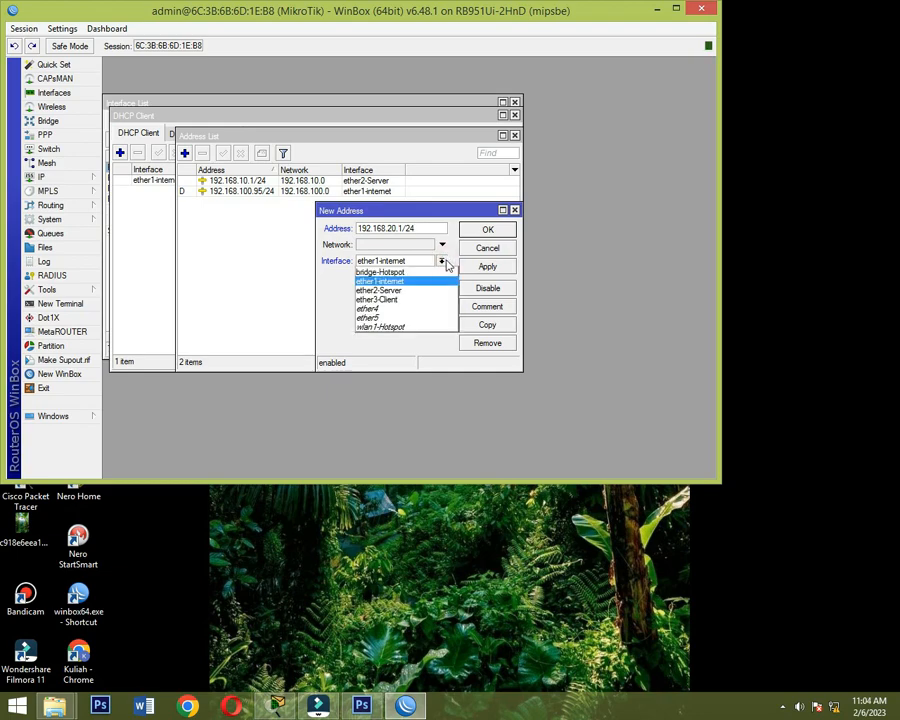
left_click(430, 273)
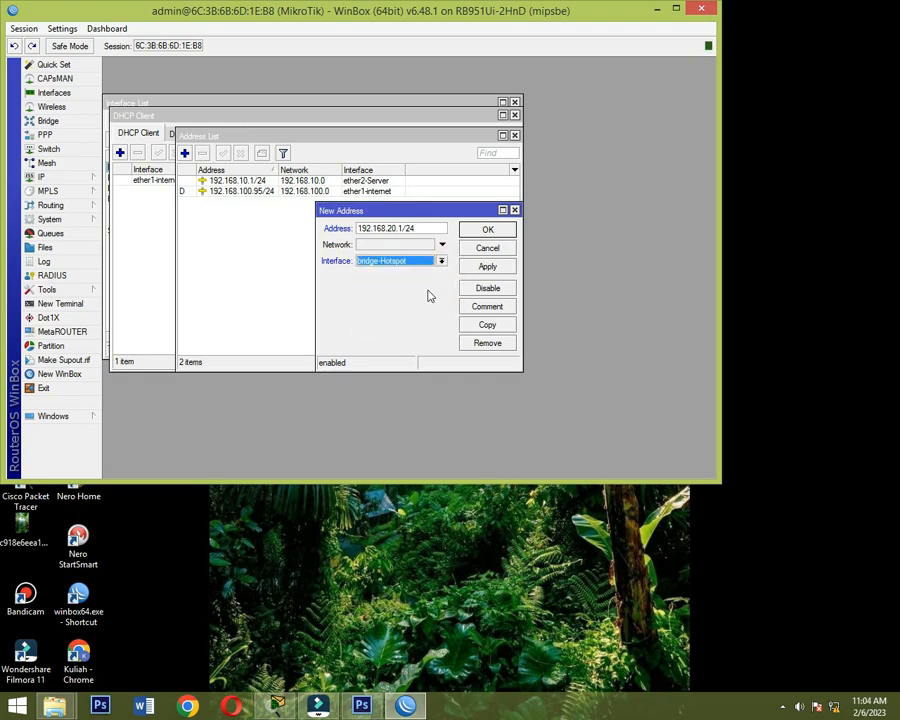
left_click(488, 267)
left_click(503, 231)
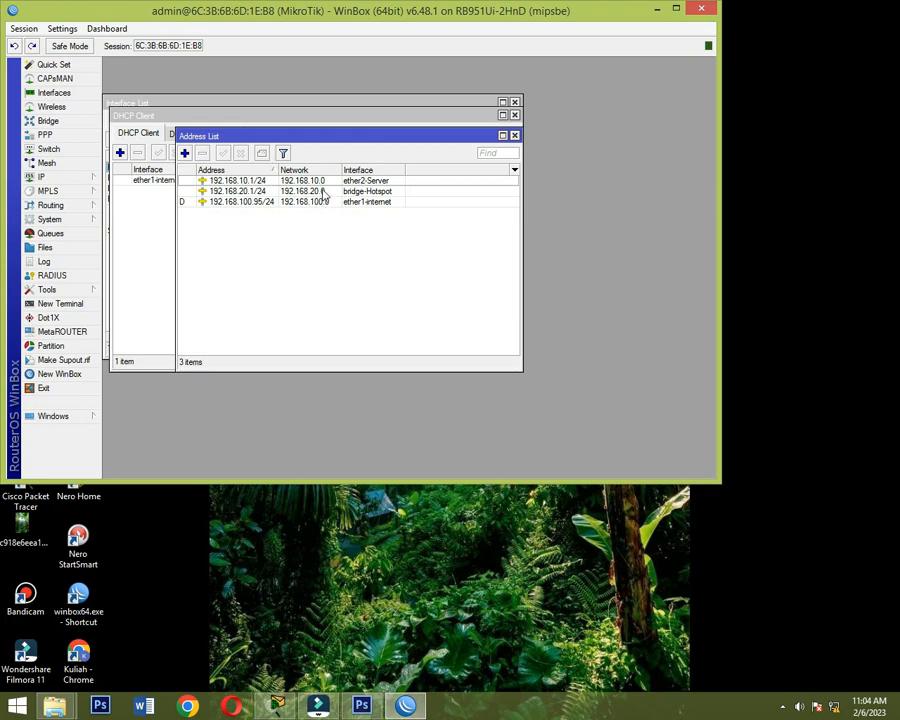
left_click(514, 135)
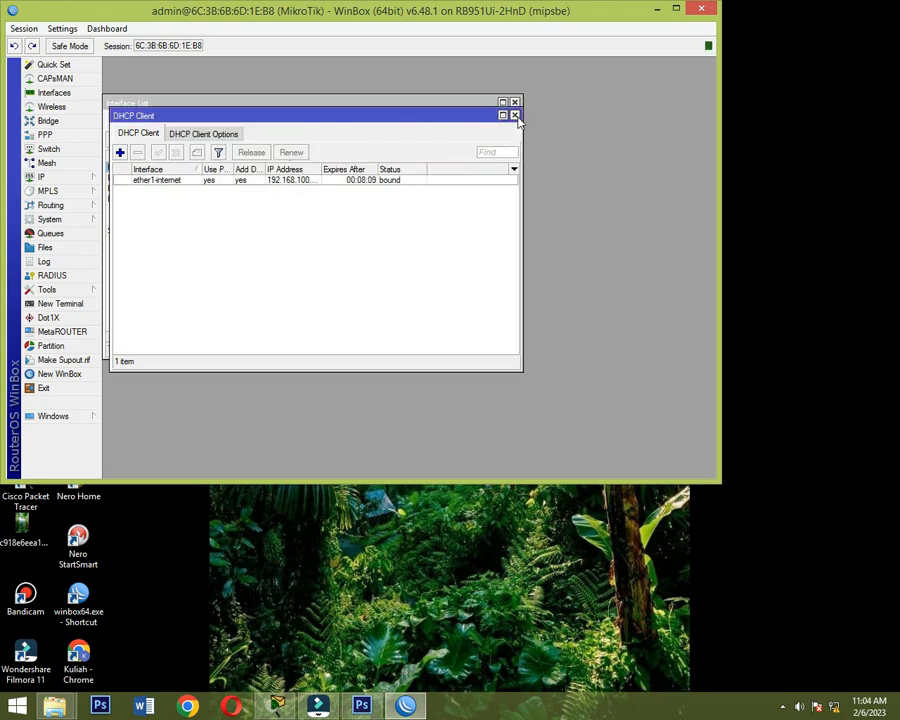
left_click(514, 115)
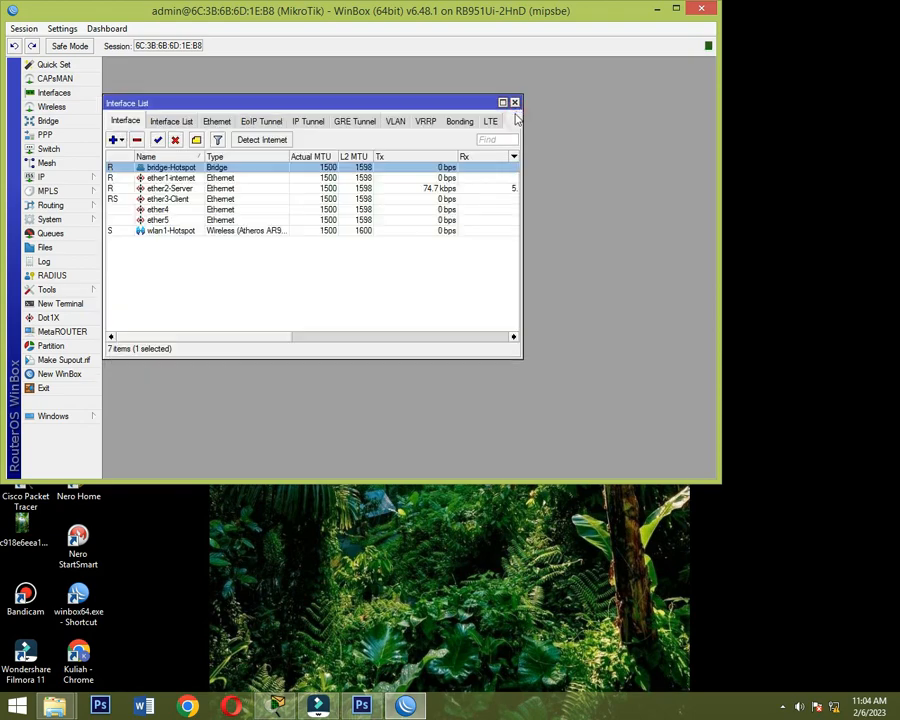
- Set the DNS server to 8.8.8.8, allow remote requests and save the DNS settings
left_click(68, 182)
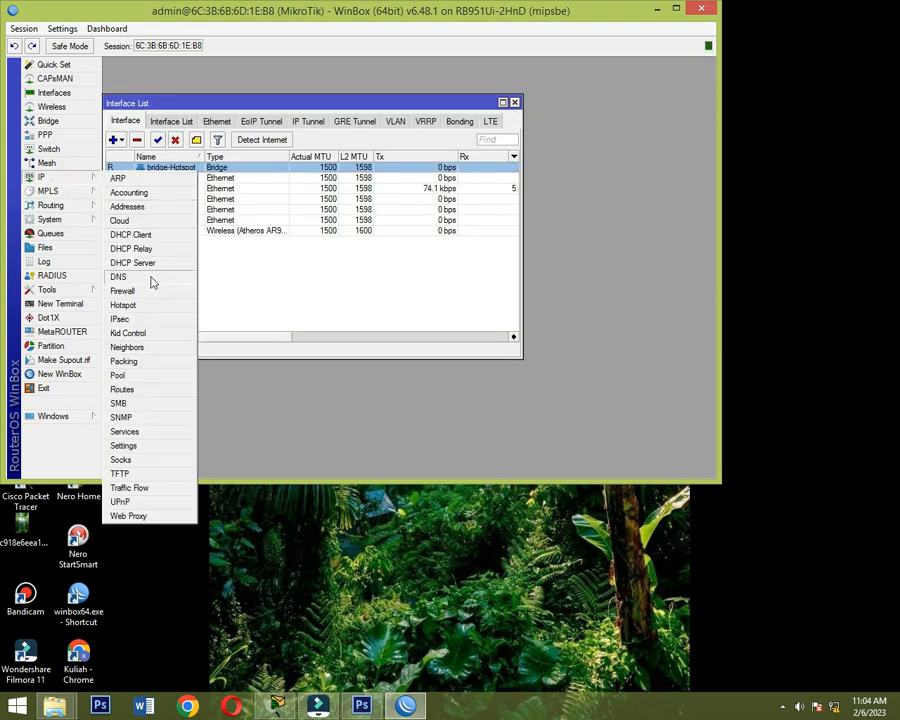
left_click(150, 278)
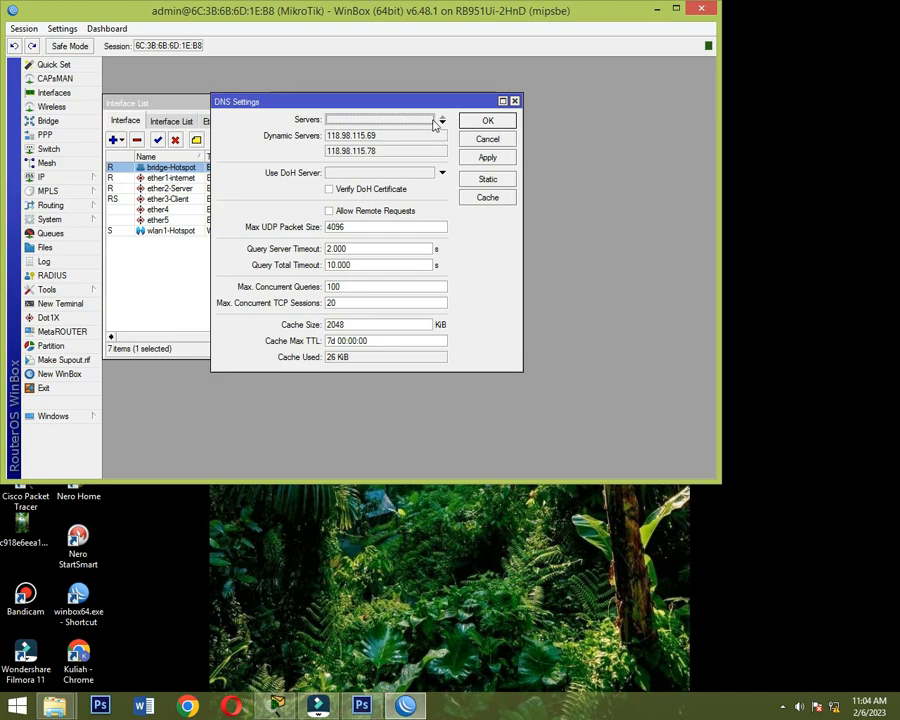
left_click(442, 118)
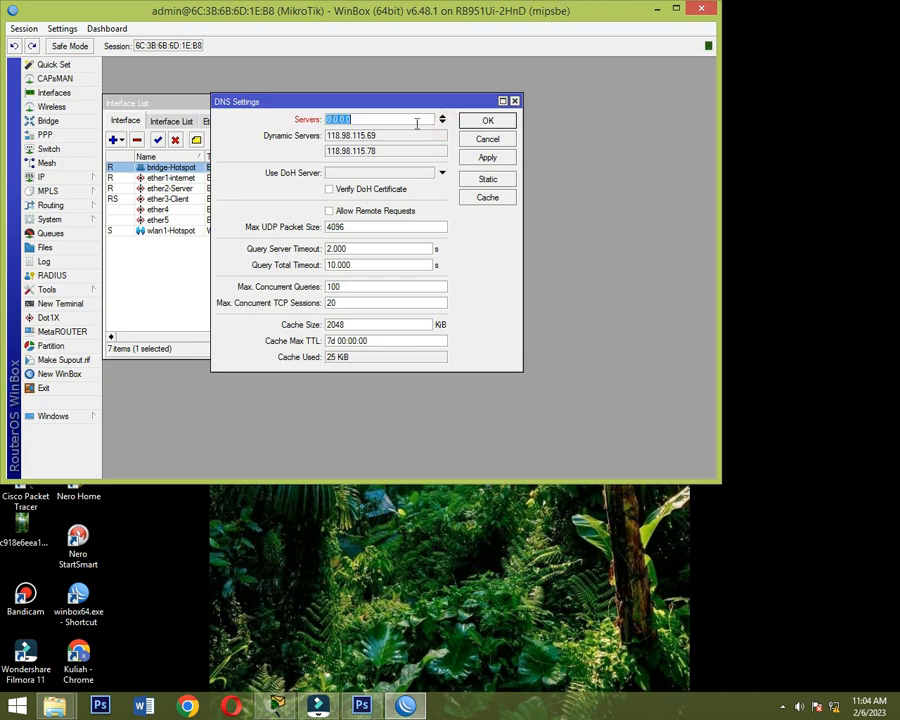
type("8.8.8.8")
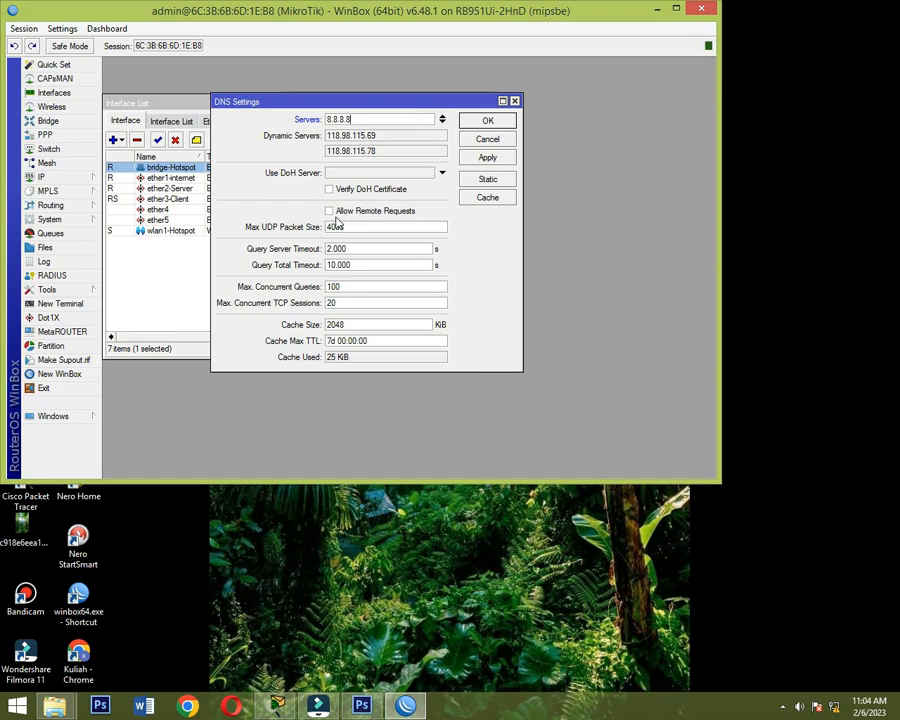
left_click(330, 211)
left_click(487, 121)
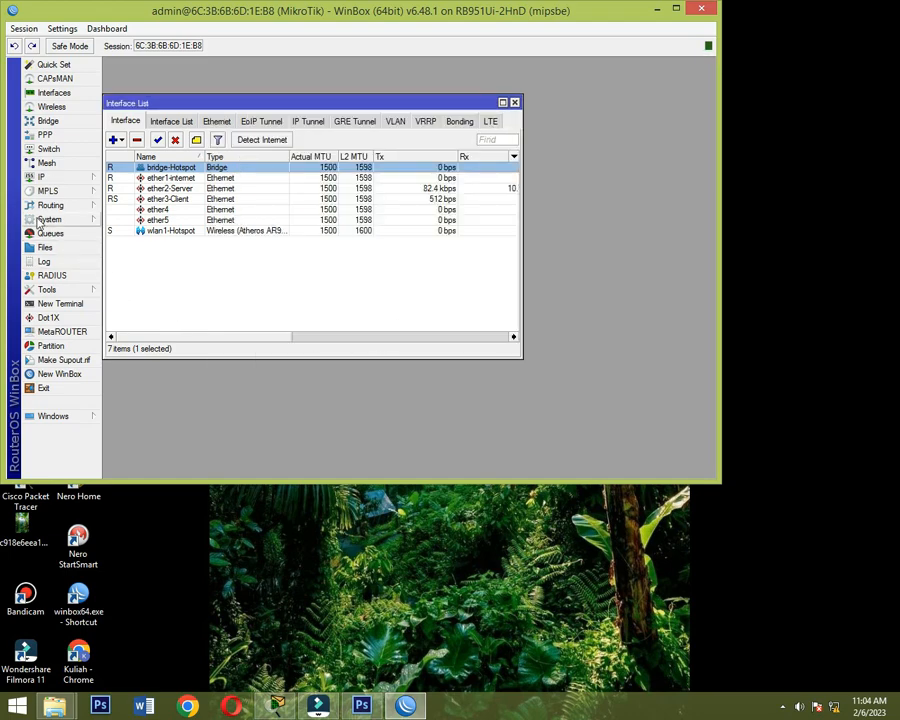
- Start a DHCP server setup on the ether2-Server interface, accepting the 192.168.10.0/24 address space and the proposed gateway
left_click(50, 180)
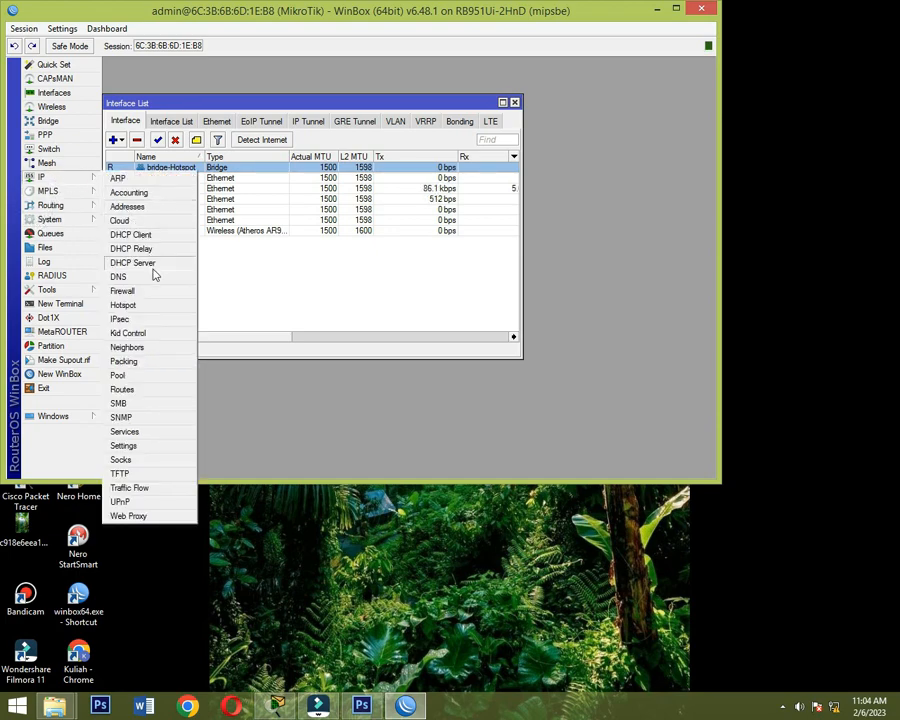
left_click(156, 264)
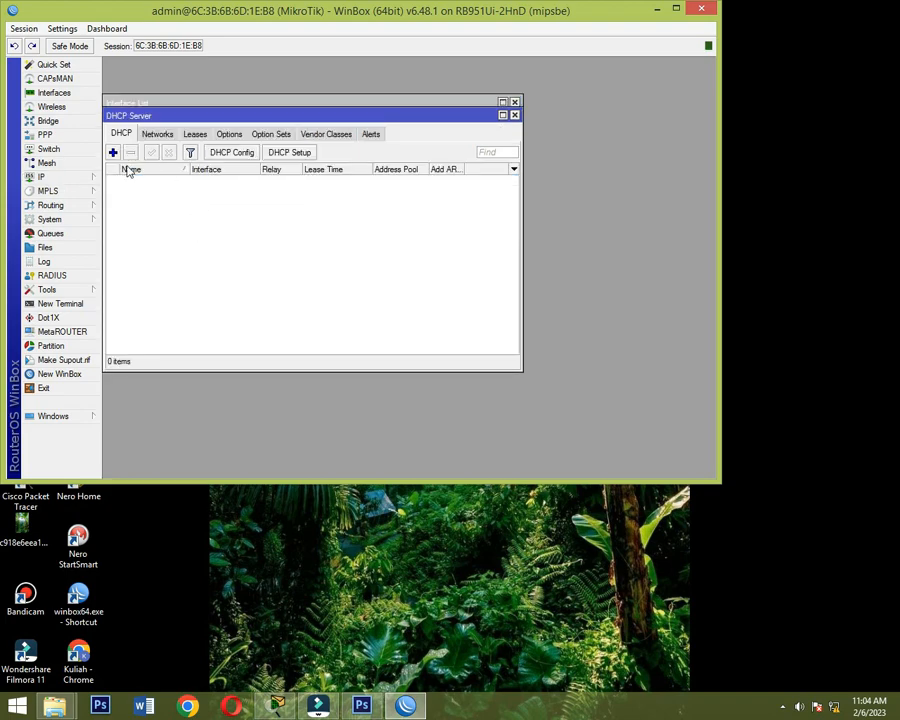
left_click(305, 154)
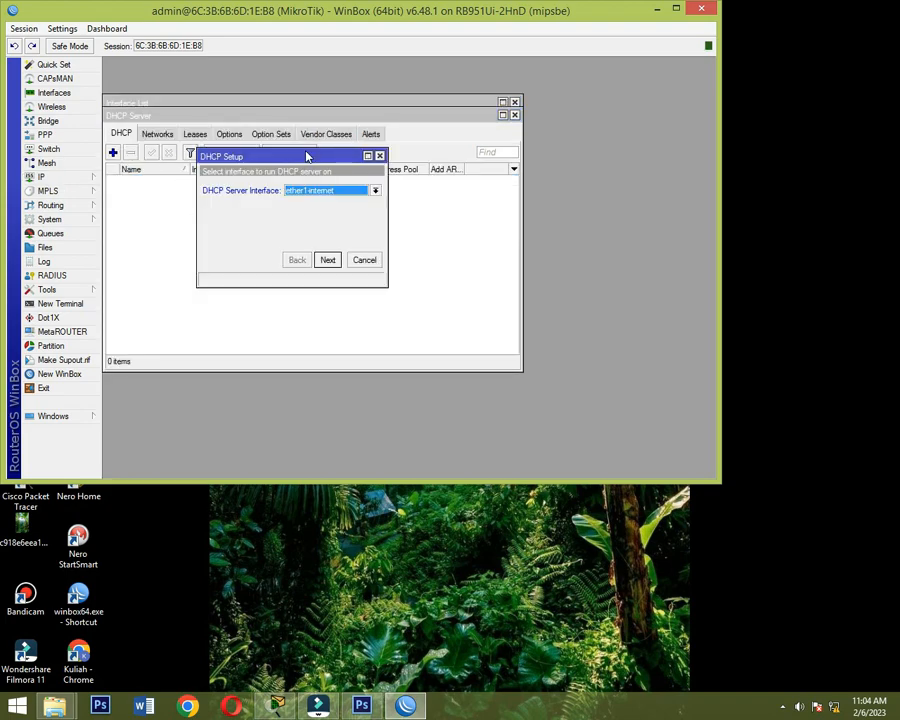
left_click(377, 191)
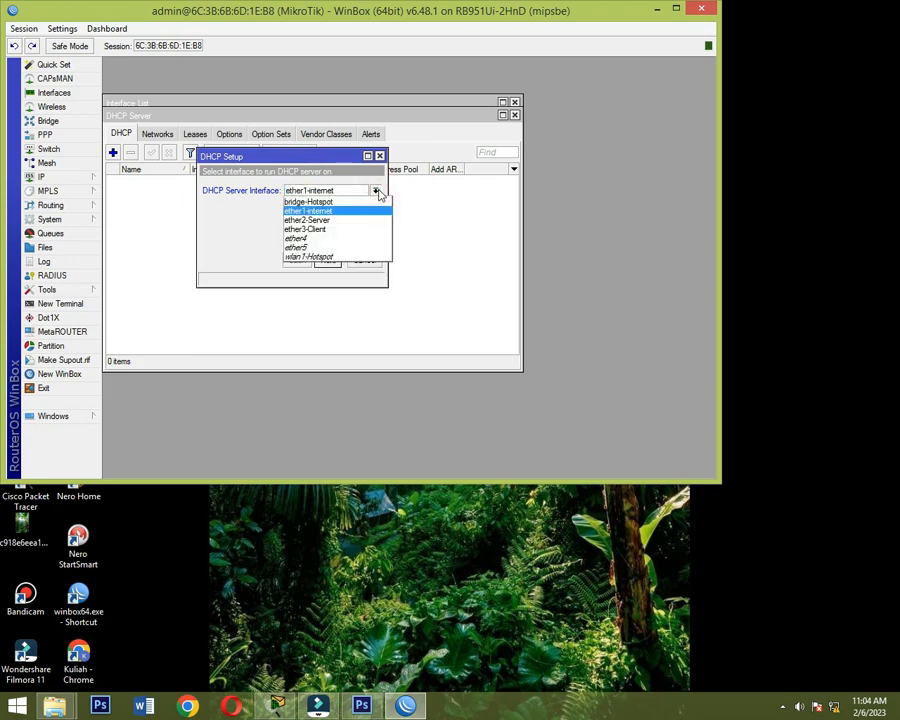
left_click(358, 222)
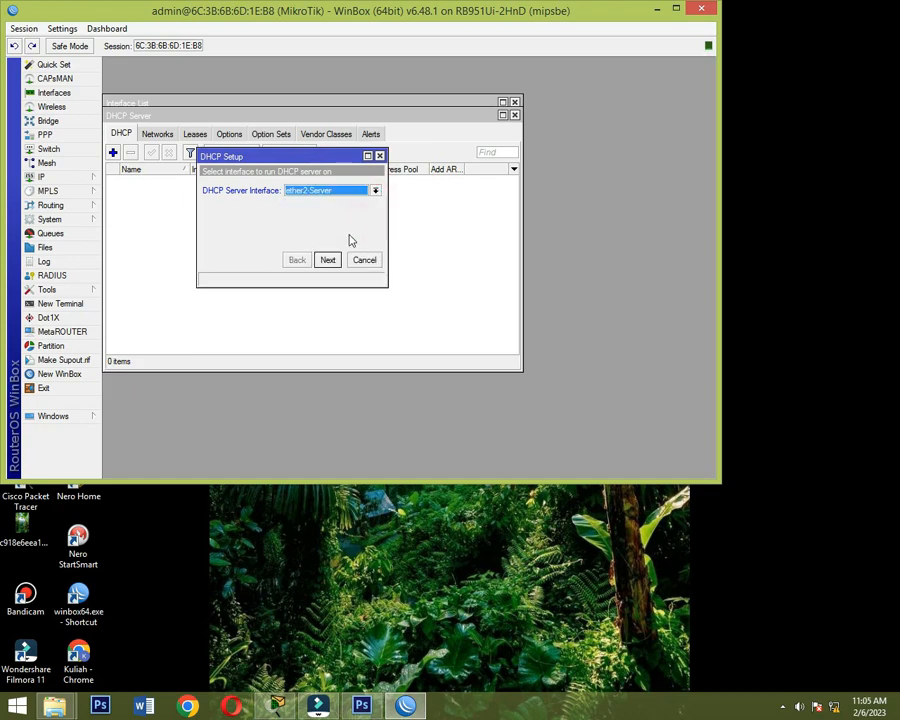
left_click(326, 258)
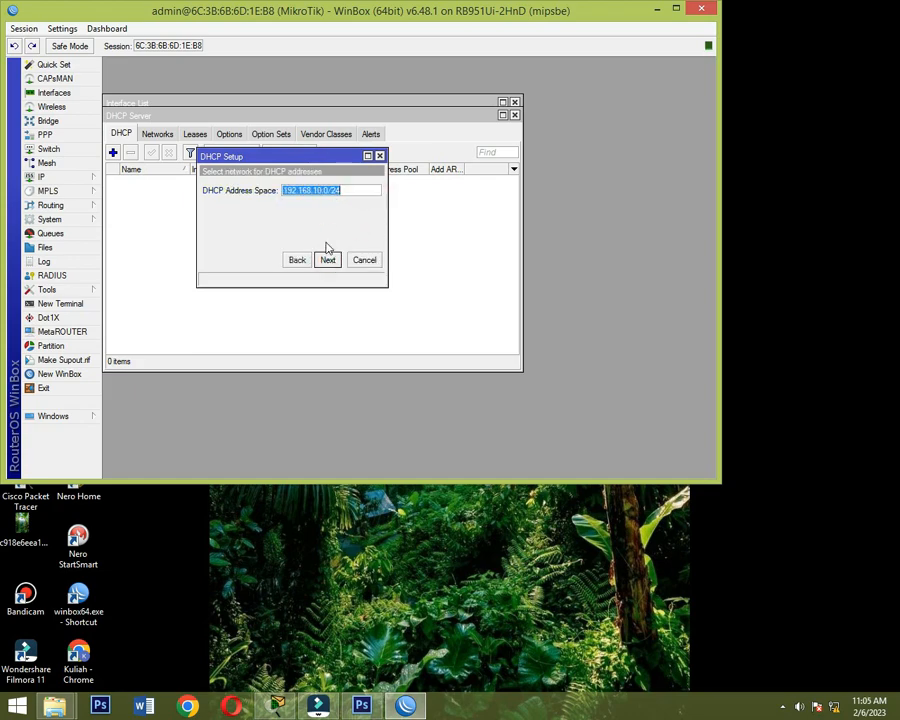
left_click(327, 259)
left_click(327, 259)
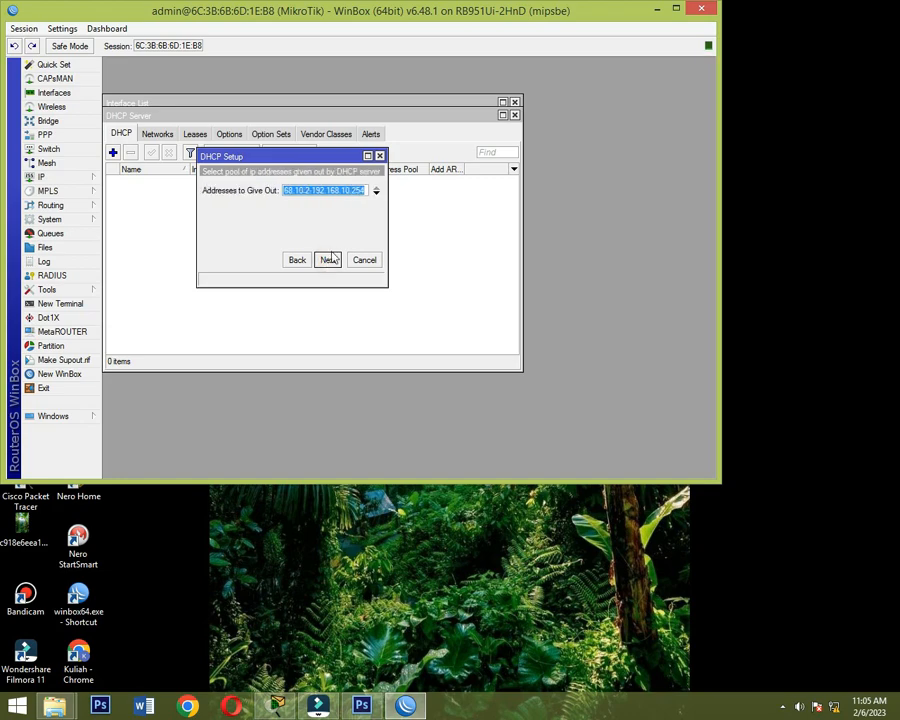
- End the ether2-Server address pool at 192.168.10.5, accept the proposed DNS server and 00:10:00 lease time, and finish the setup
double_click(361, 190)
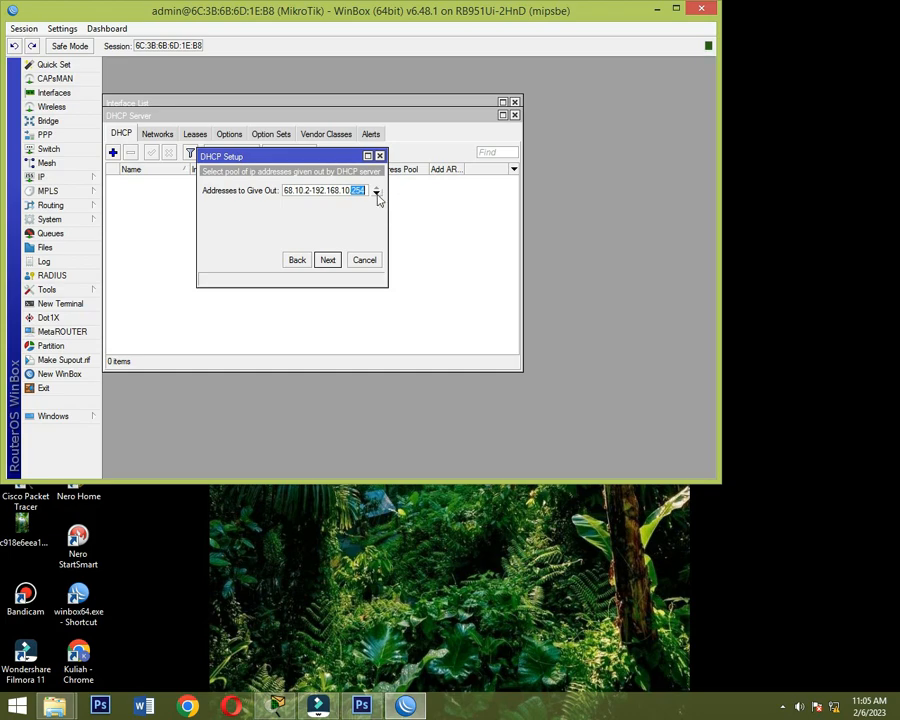
type("5")
left_click(332, 262)
left_click(328, 261)
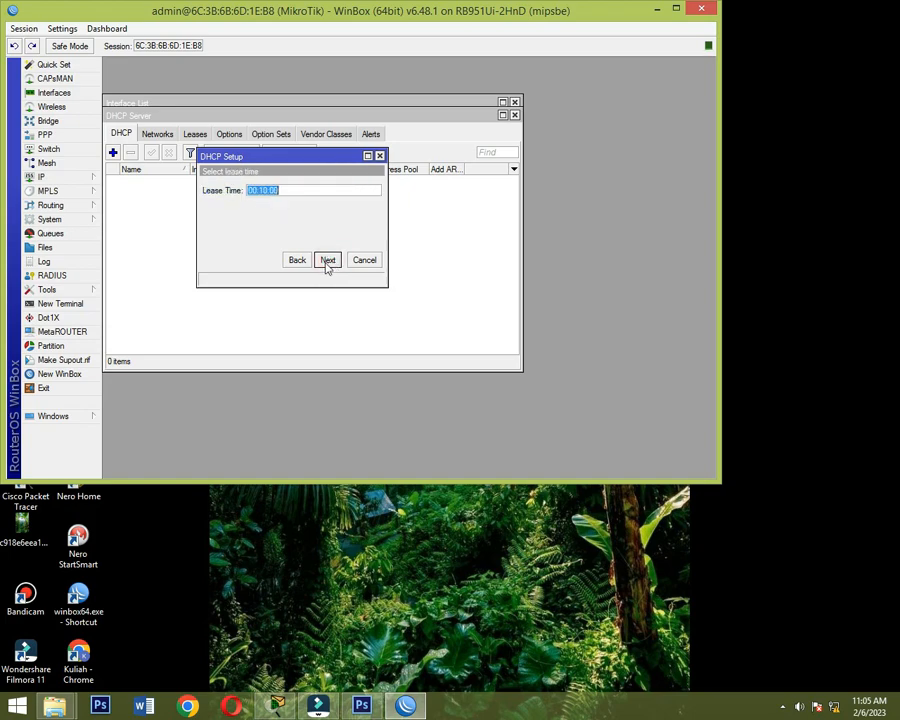
left_click(326, 262)
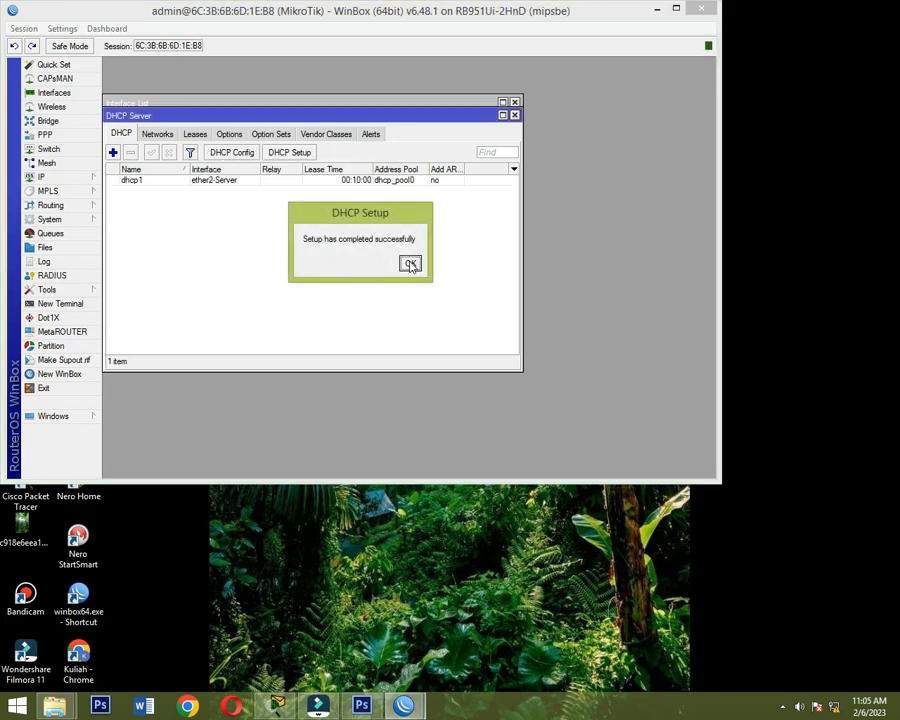
left_click(408, 262)
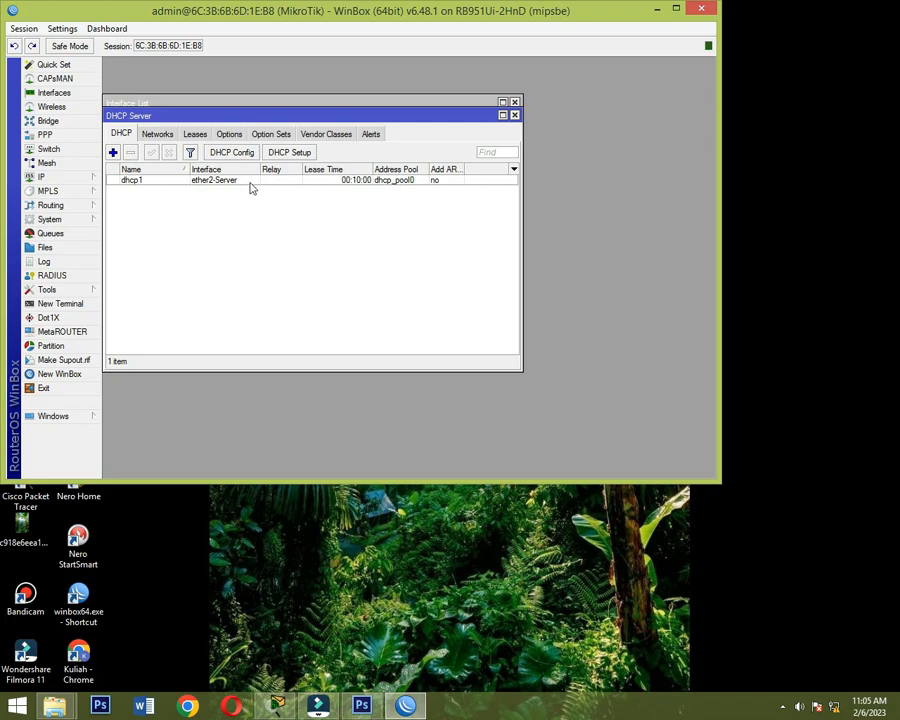
- Start another DHCP server setup on the bridge-Hotspot interface, accepting the 192.168.20.0/24 address space and the proposed gateway
left_click(292, 152)
left_click(375, 190)
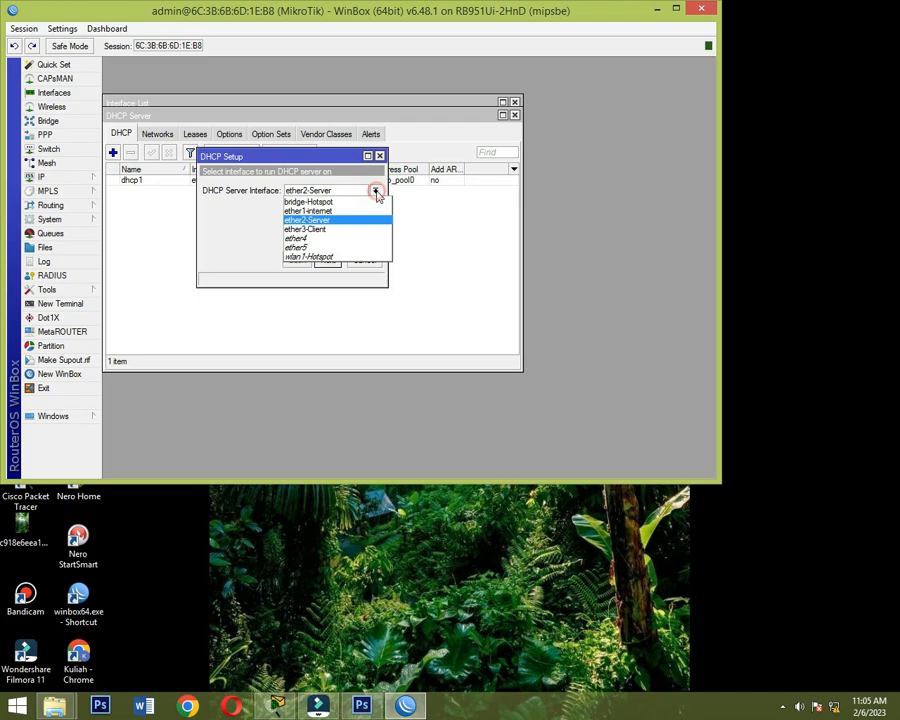
left_click(347, 202)
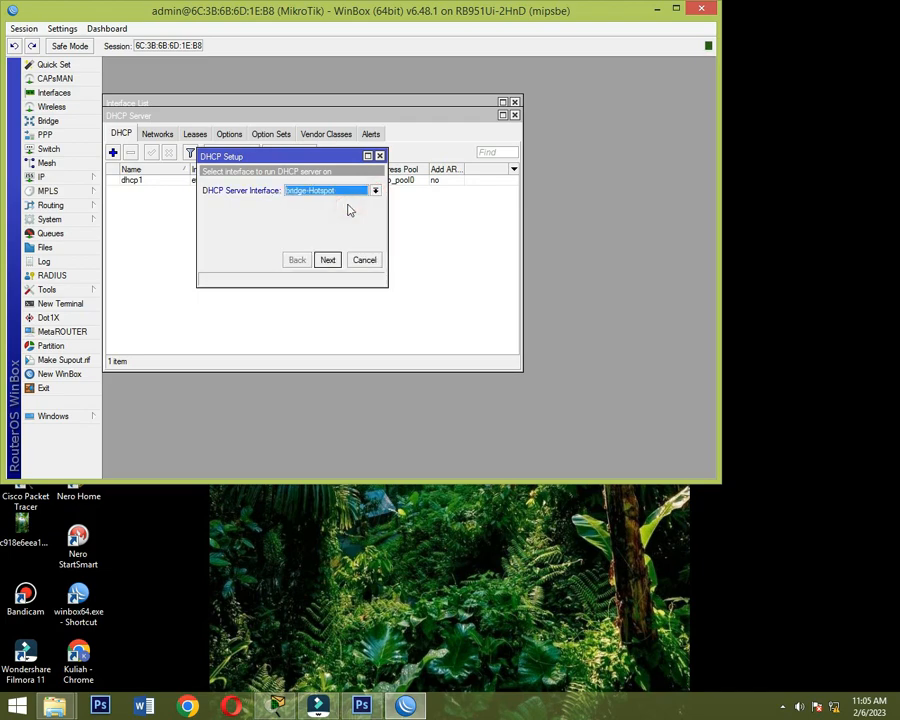
left_click(327, 260)
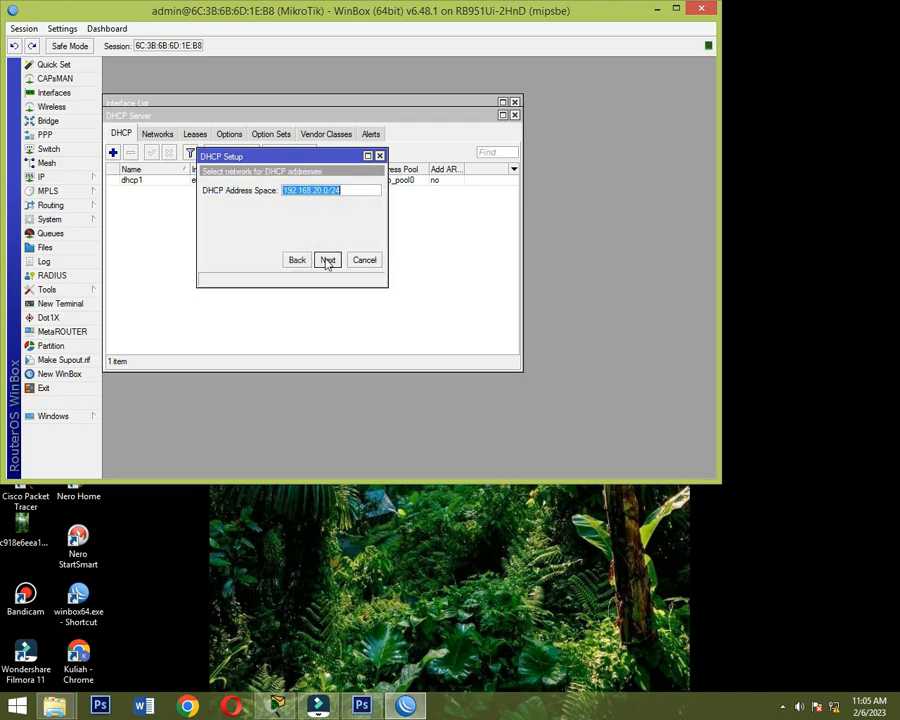
left_click(327, 260)
left_click(327, 260)
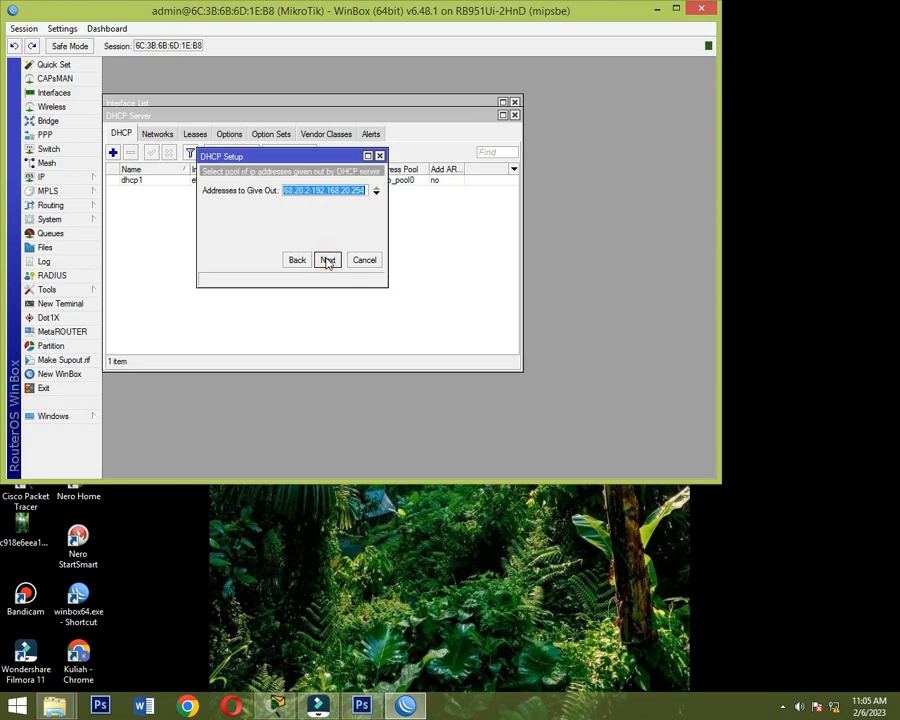
- Lower the last address of the bridge-Hotspot pool, accept the proposed DNS server and 00:10:00 lease time, and finish the setup
double_click(356, 191)
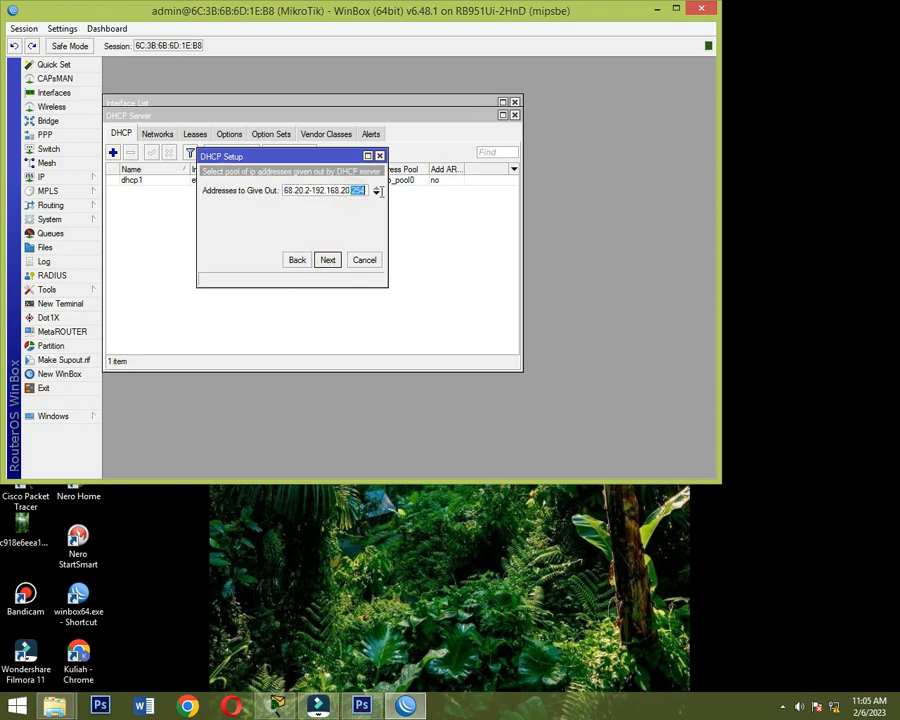
type("100")
left_click(327, 260)
left_click(327, 260)
left_click(327, 261)
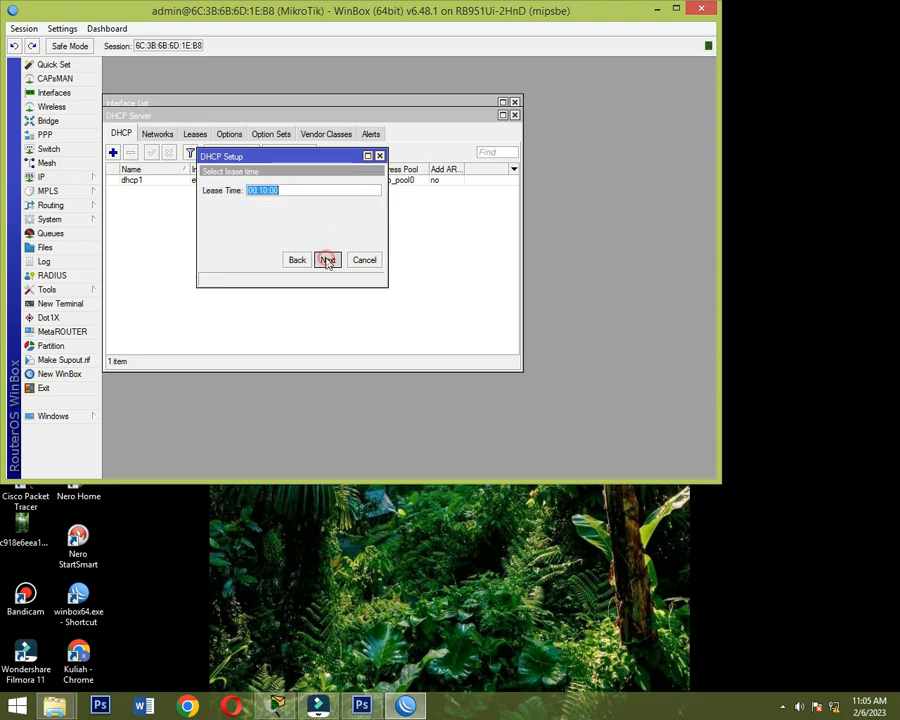
left_click(410, 264)
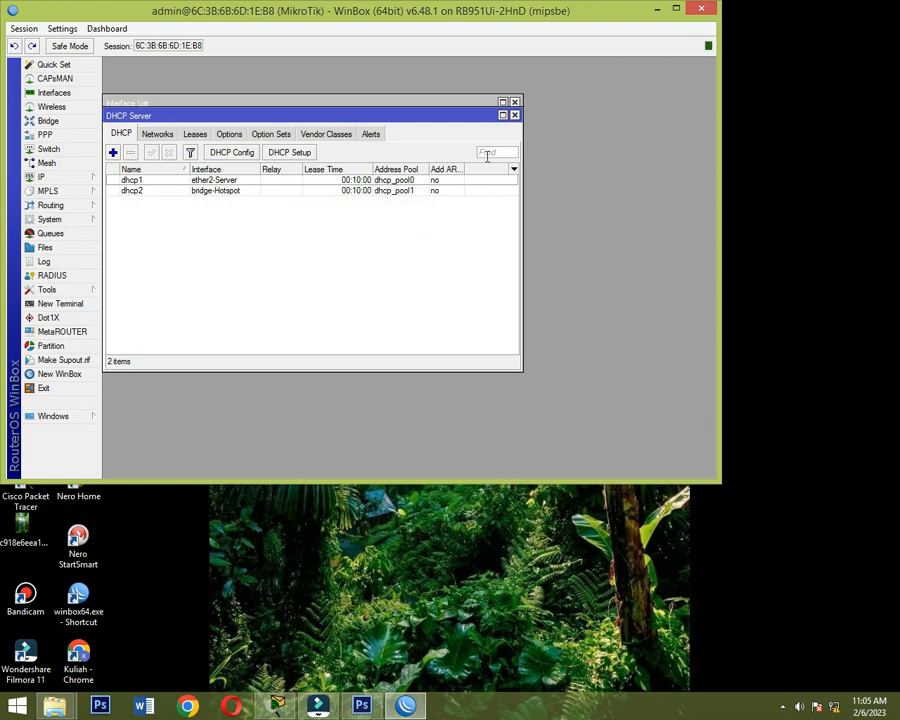
- Add a firewall NAT rule on the srcnat chain with ether1-internet as the outgoing interface
left_click(44, 179)
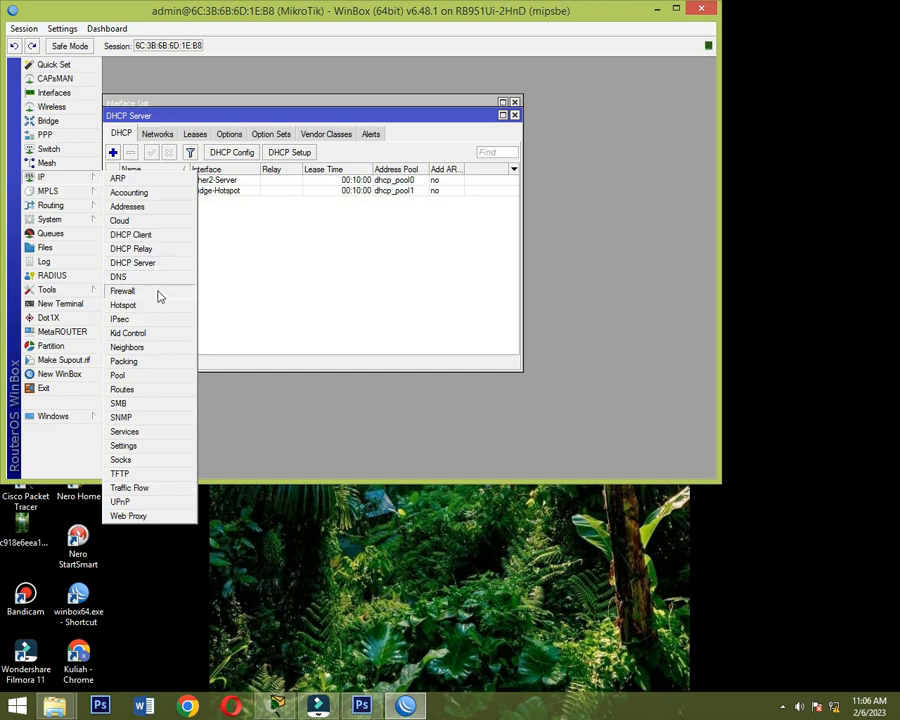
left_click(158, 296)
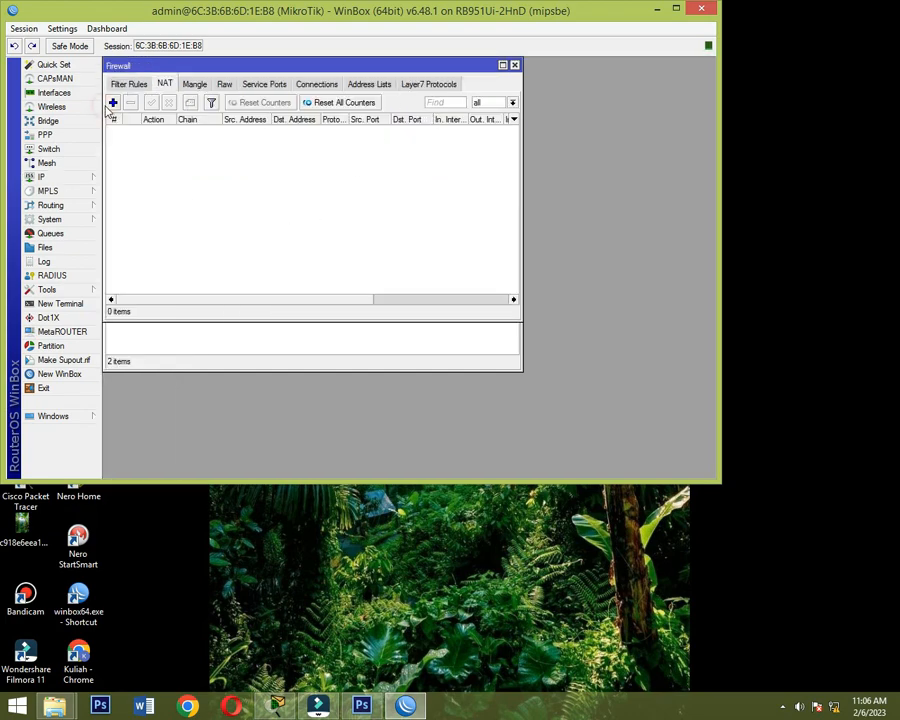
left_click(115, 104)
left_click(273, 86)
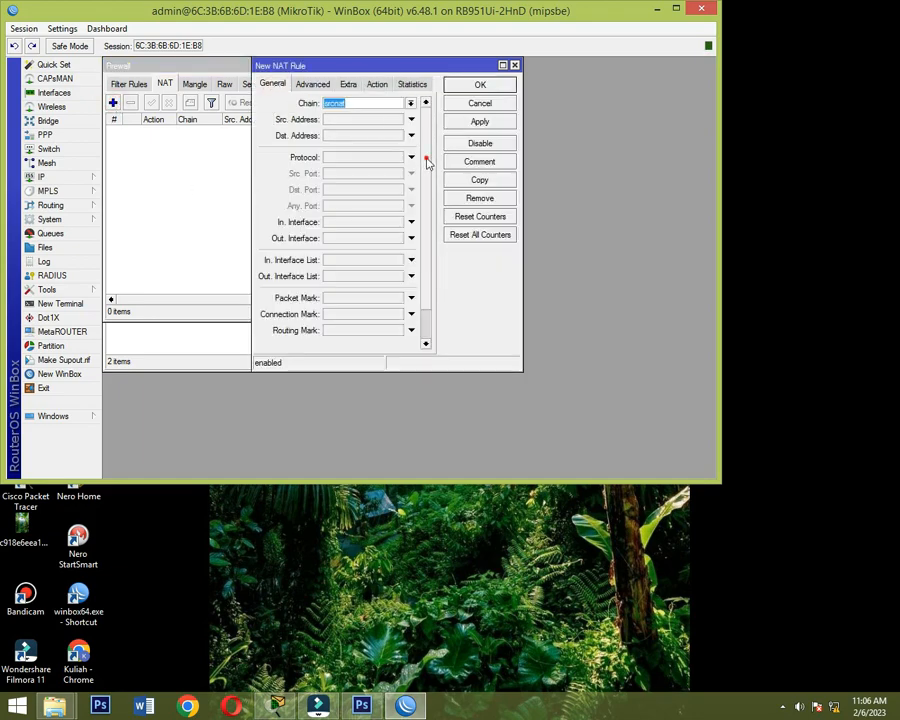
left_click_drag(427, 159, 423, 184)
left_click(411, 206)
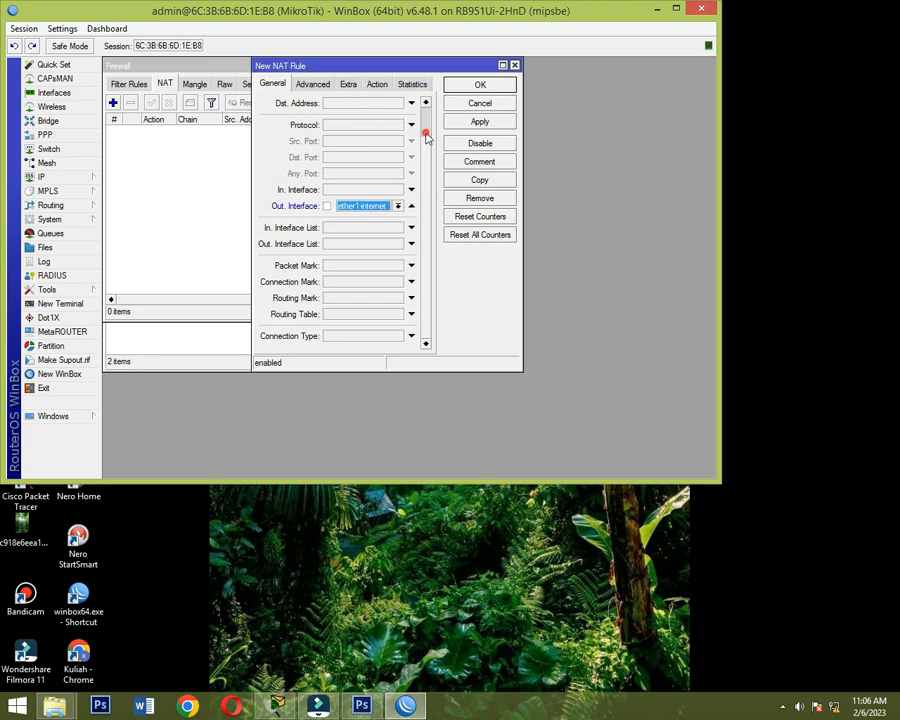
left_click_drag(426, 137, 426, 133)
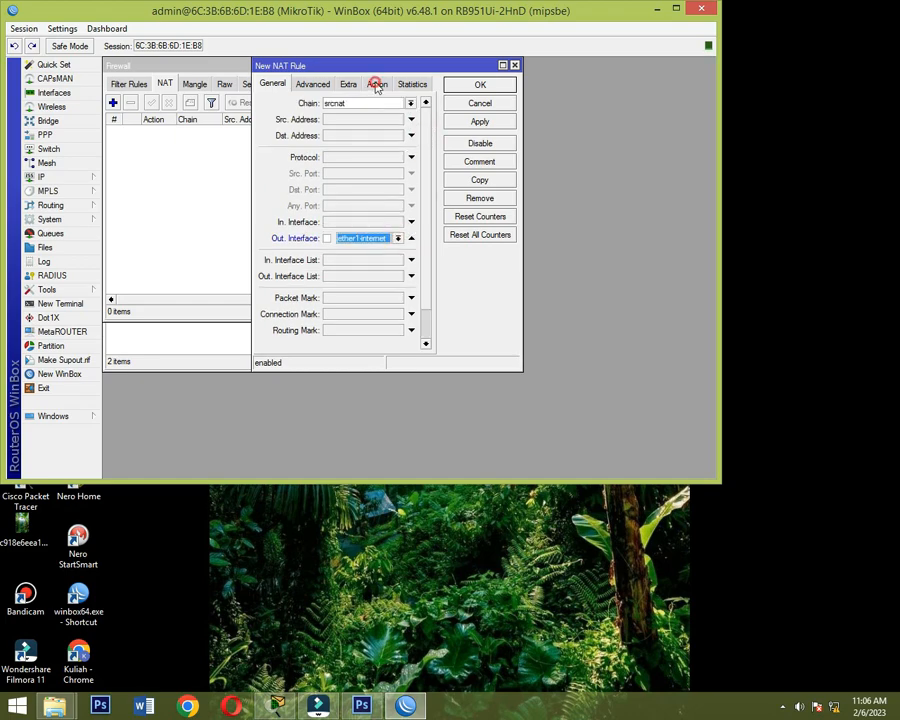
- Set the new NAT rule's action to masquerade and save the rule
left_click(376, 86)
left_click(424, 103)
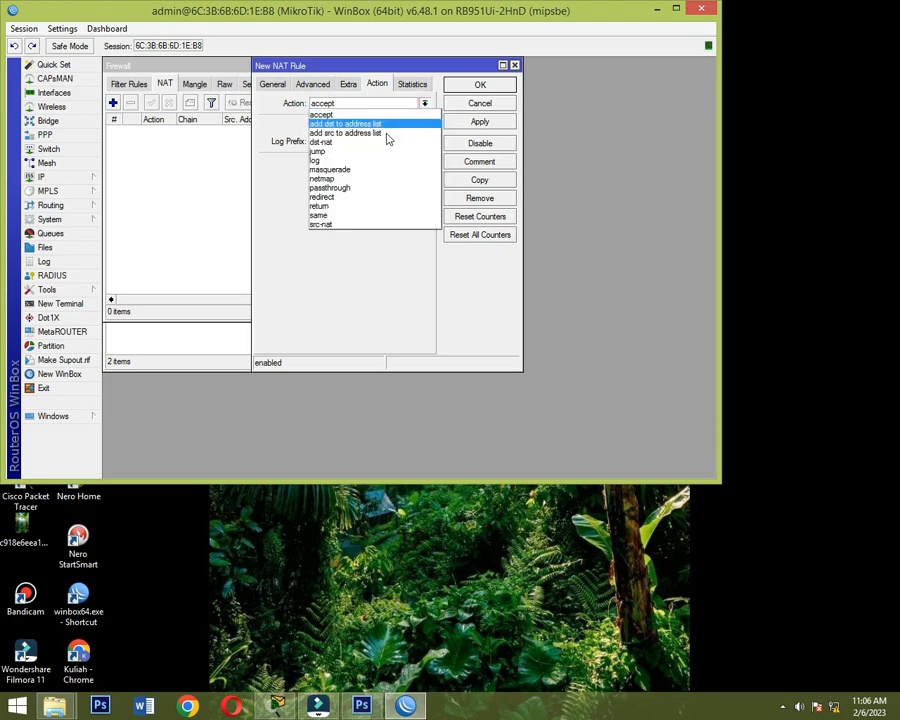
left_click(360, 169)
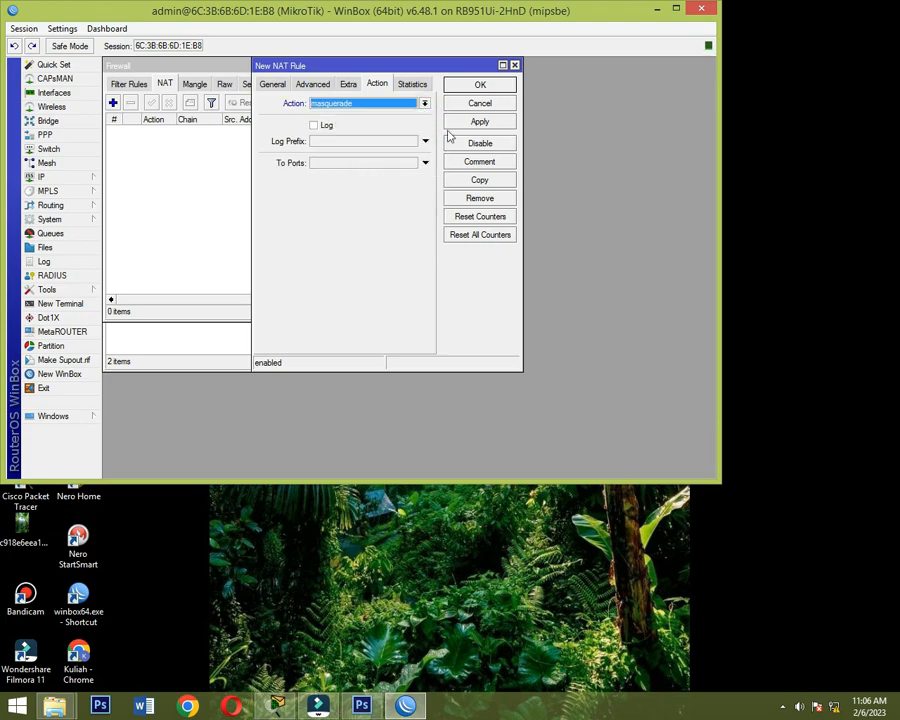
left_click(484, 122)
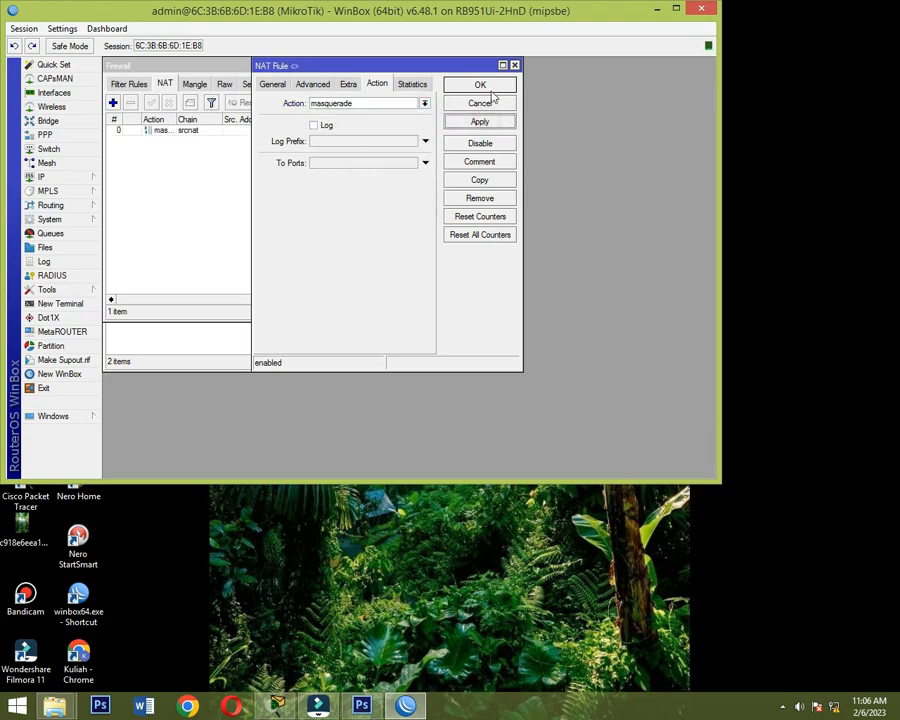
left_click(489, 87)
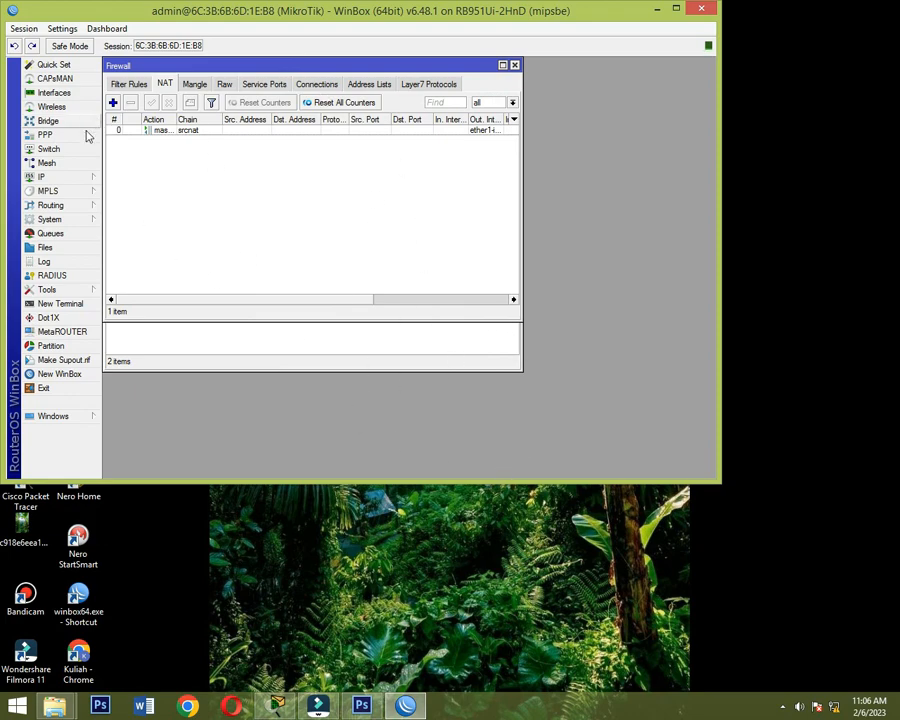
left_click(50, 219)
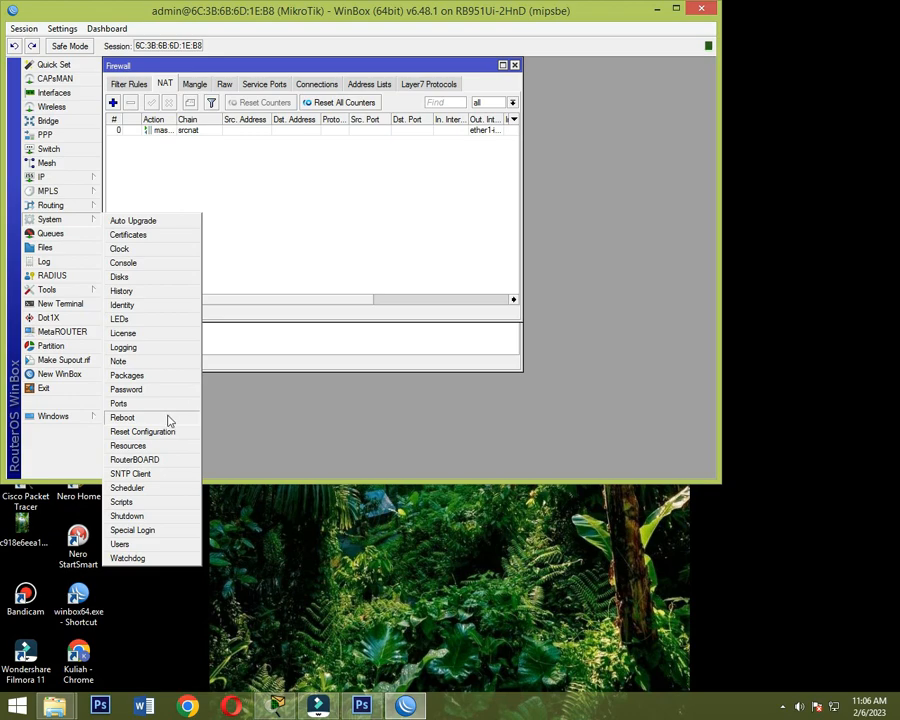
left_click(482, 446)
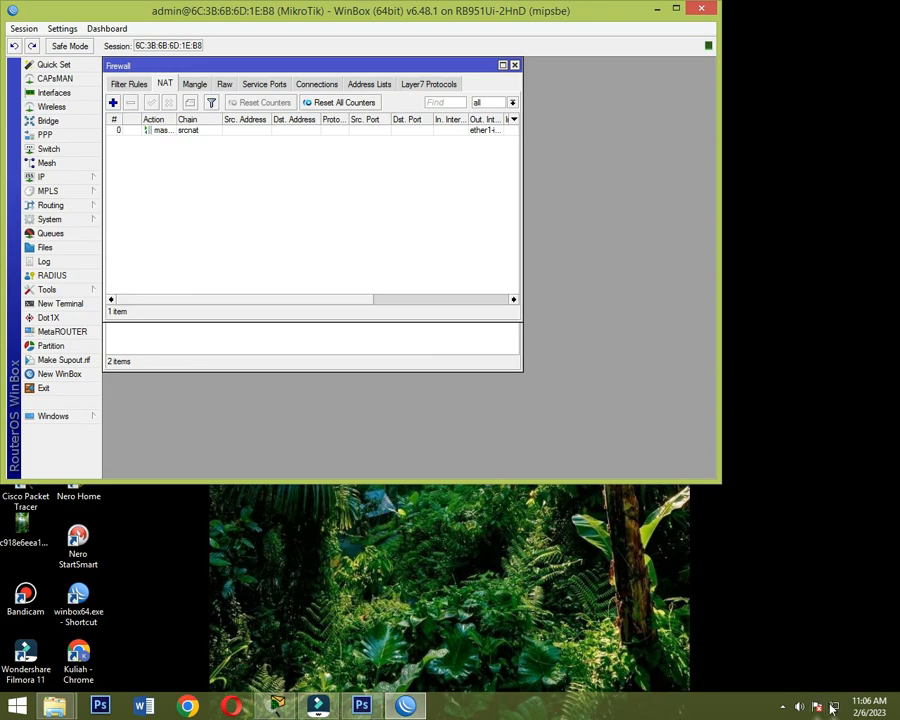
- Switch to Chrome with the first profile, test internet access by searching for "yt" and opening YouTube, and close the browser
mouse_move(834, 707)
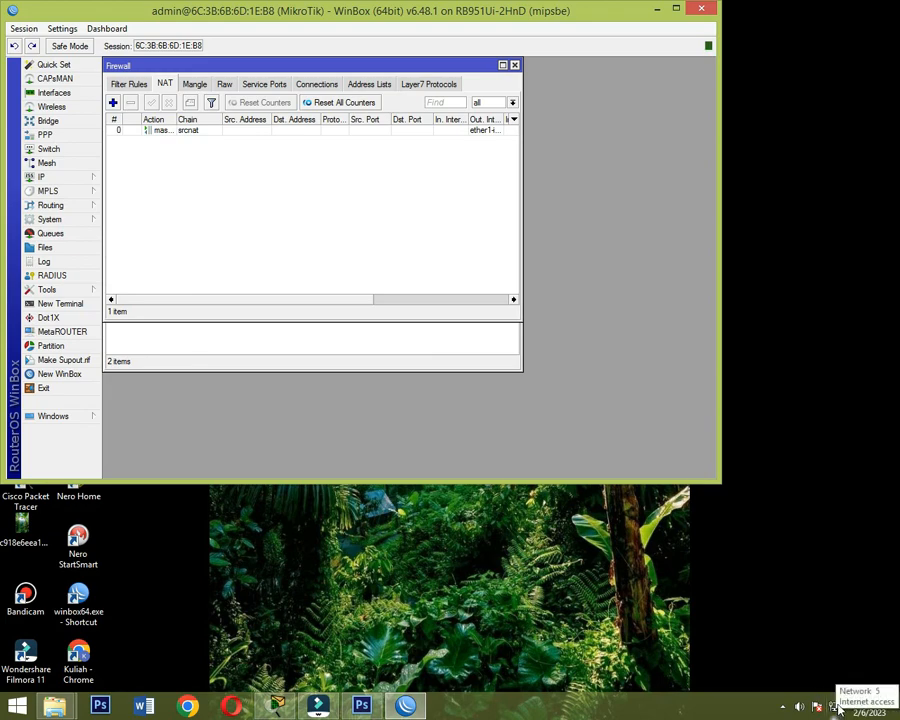
left_click(188, 707)
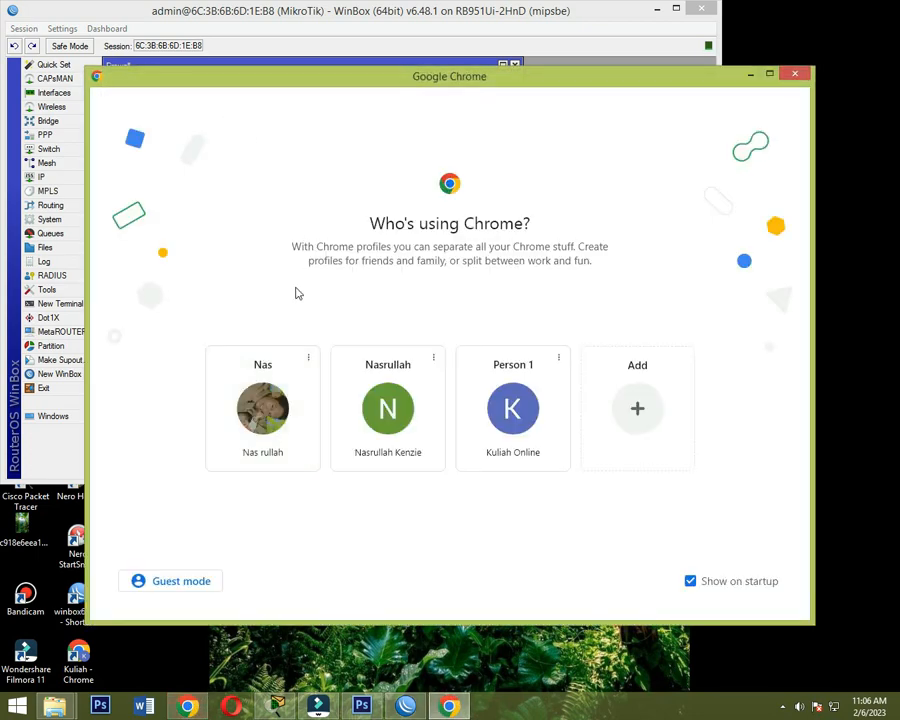
left_click(265, 410)
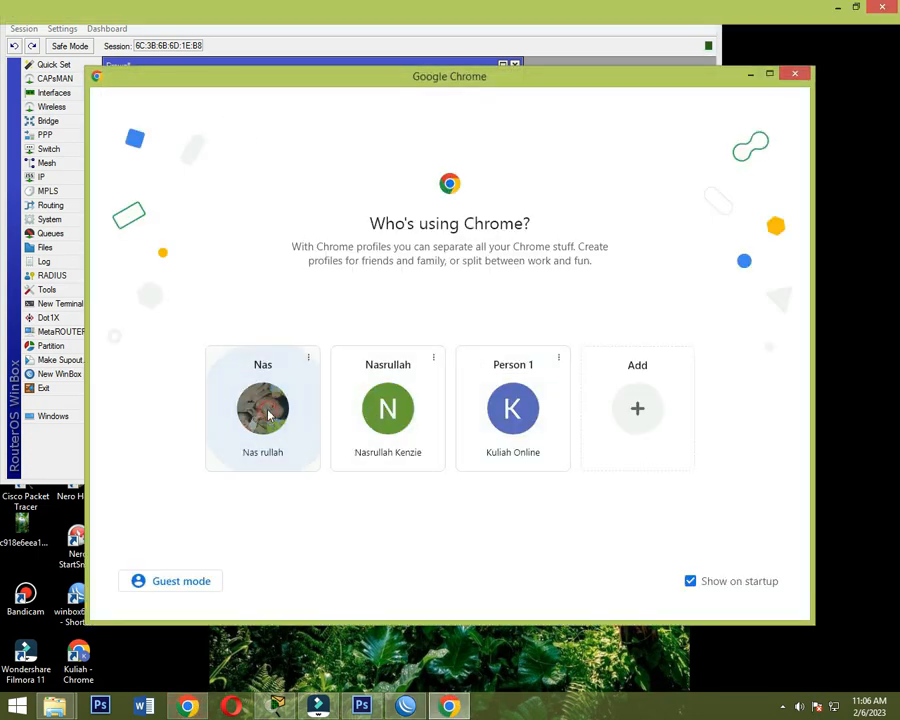
left_click(243, 36)
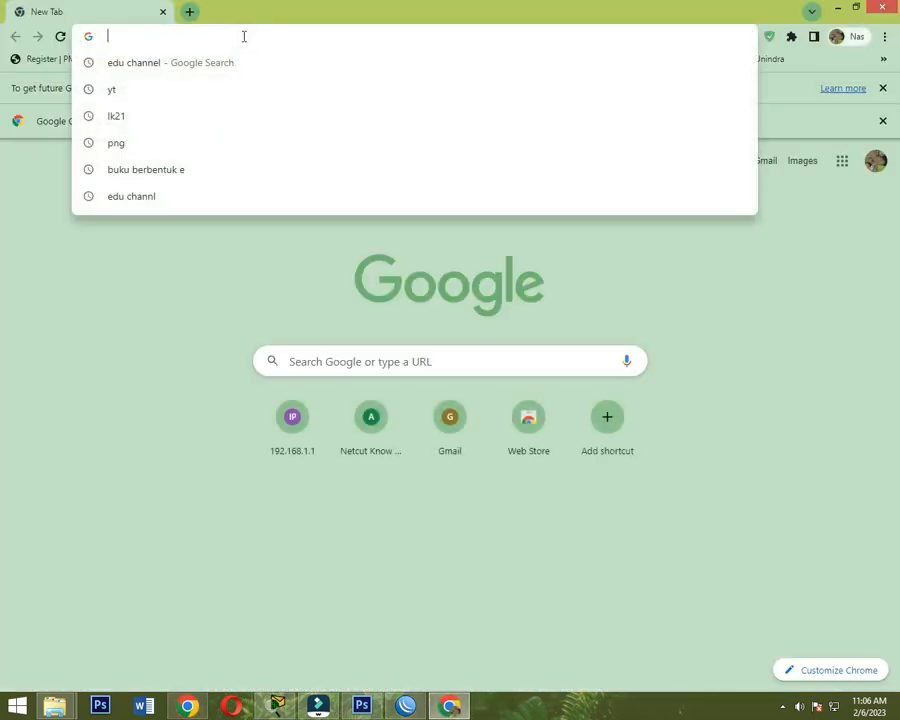
type("yt")
key("Return")
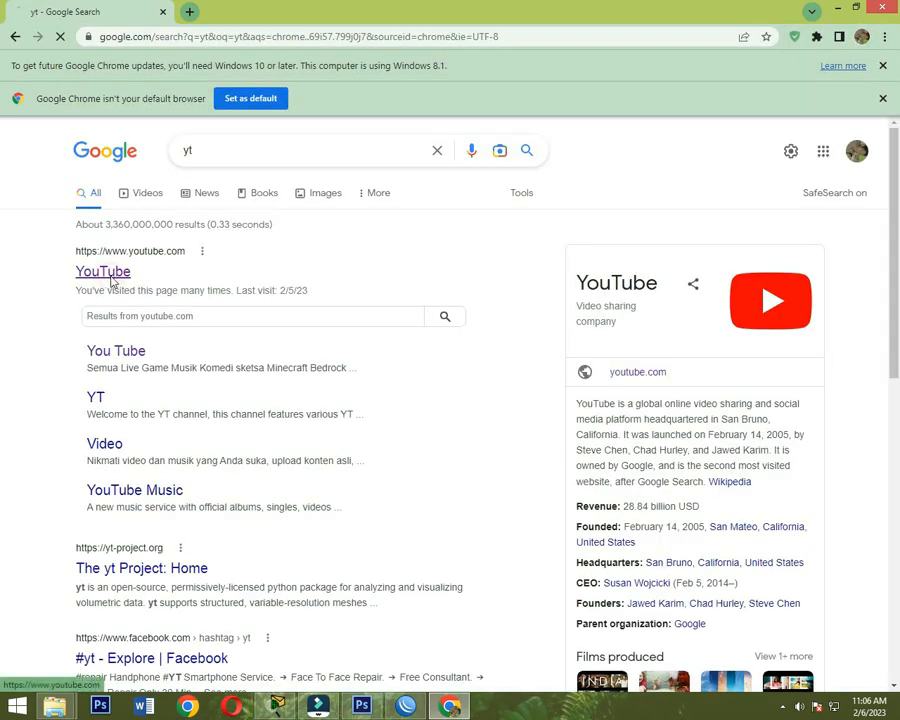
left_click(111, 279)
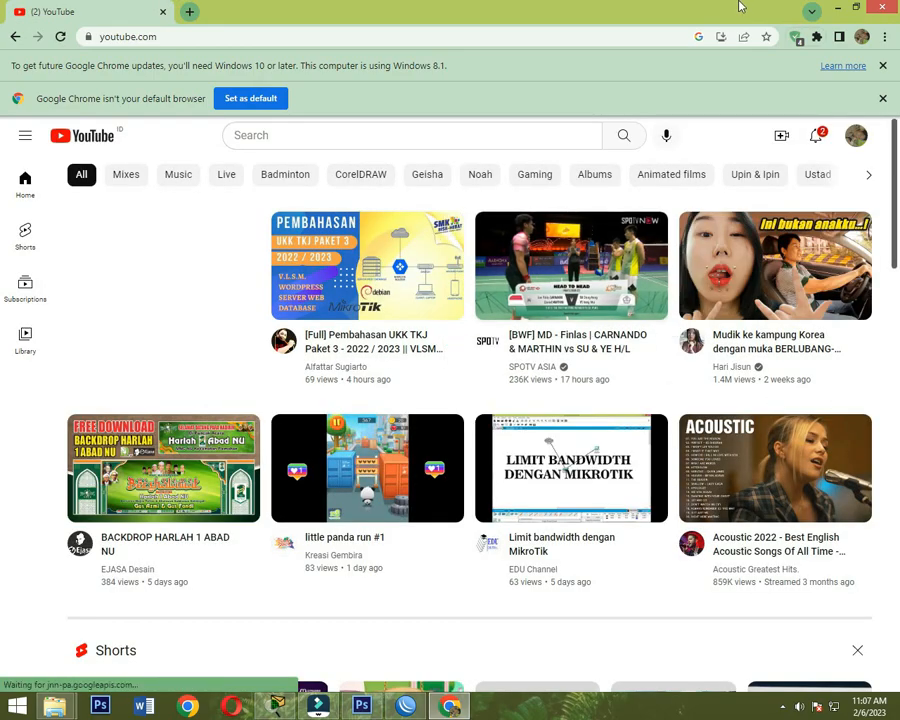
left_click(883, 8)
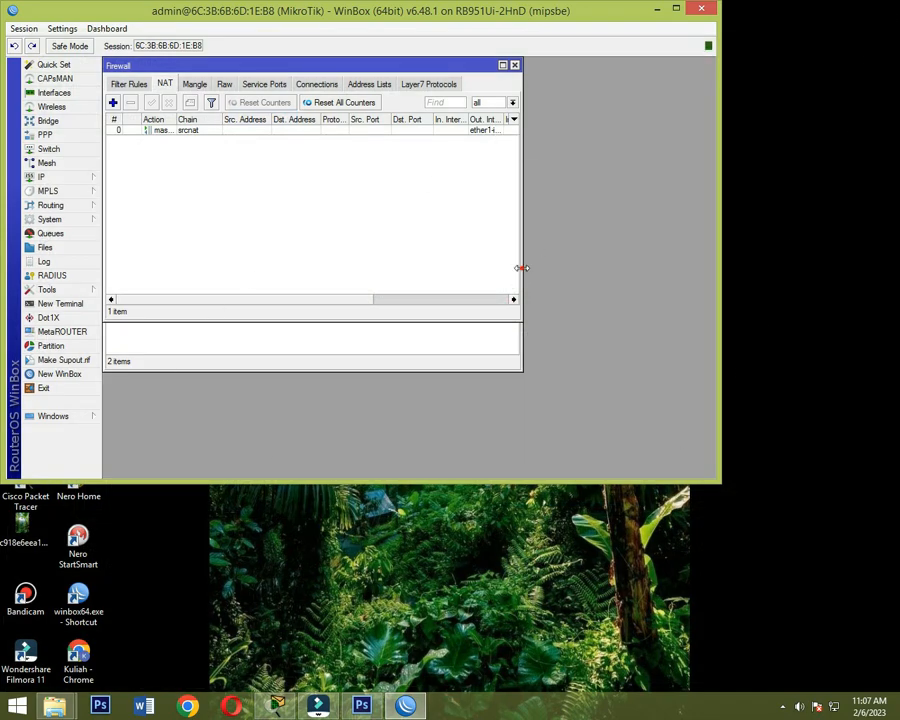
- Close the Firewall, DHCP Server and Interface List windows
left_click_drag(521, 267, 597, 274)
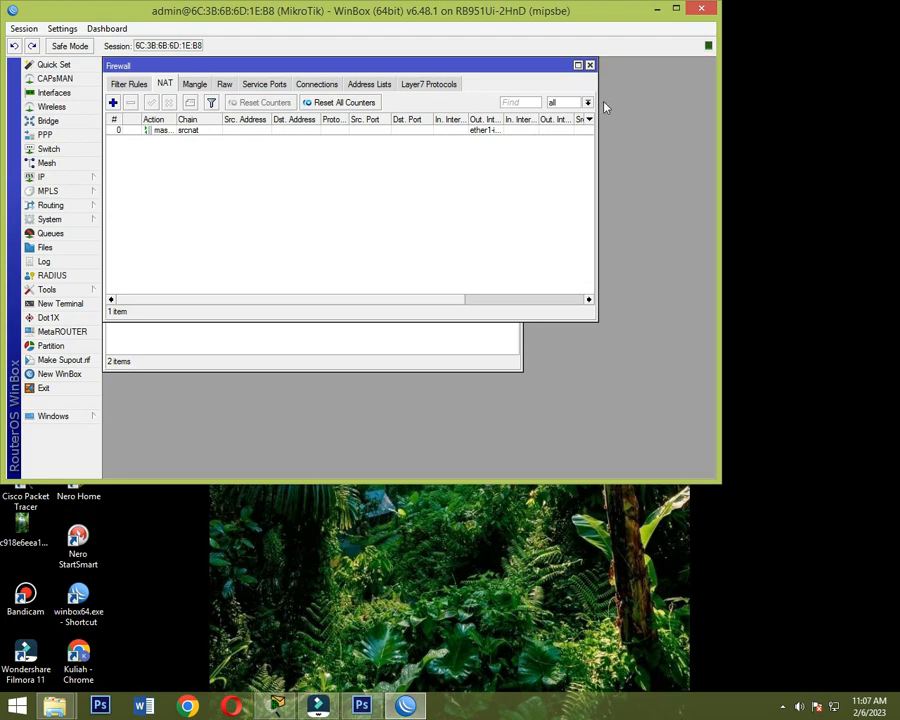
left_click(592, 66)
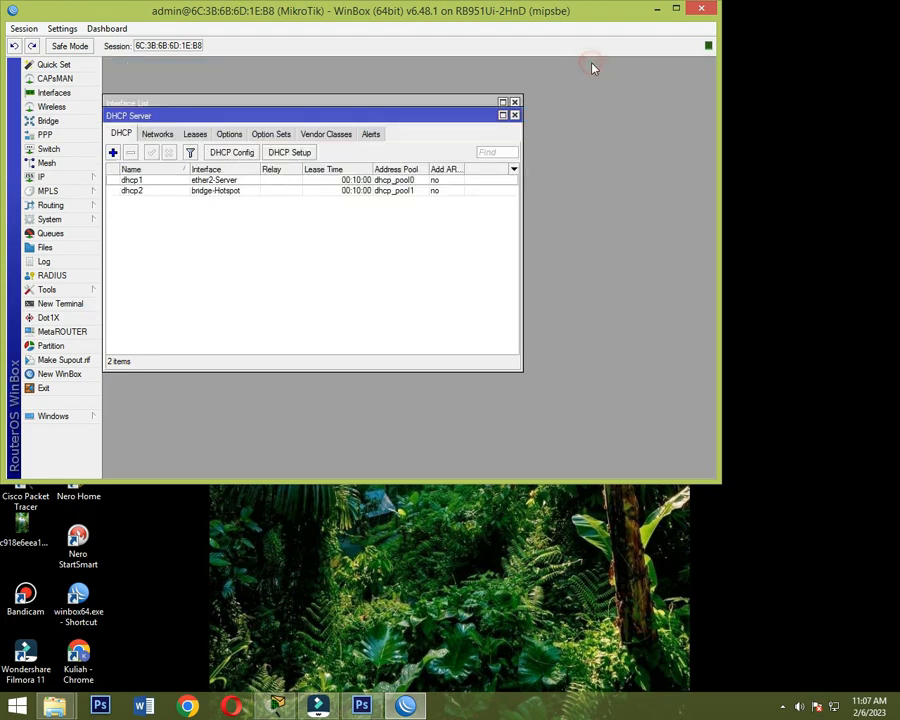
left_click(513, 112)
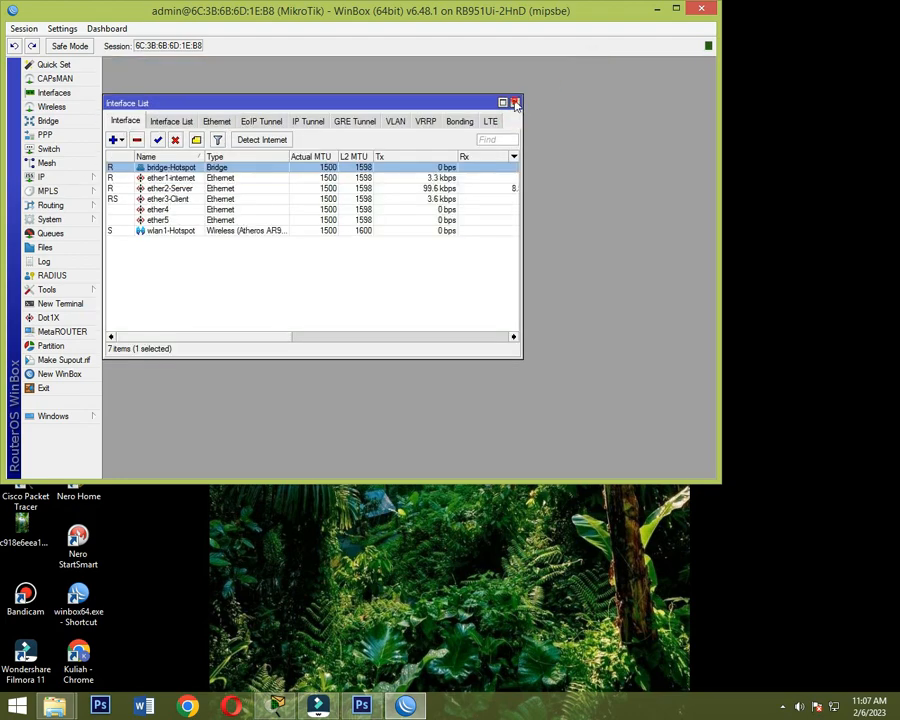
left_click(514, 103)
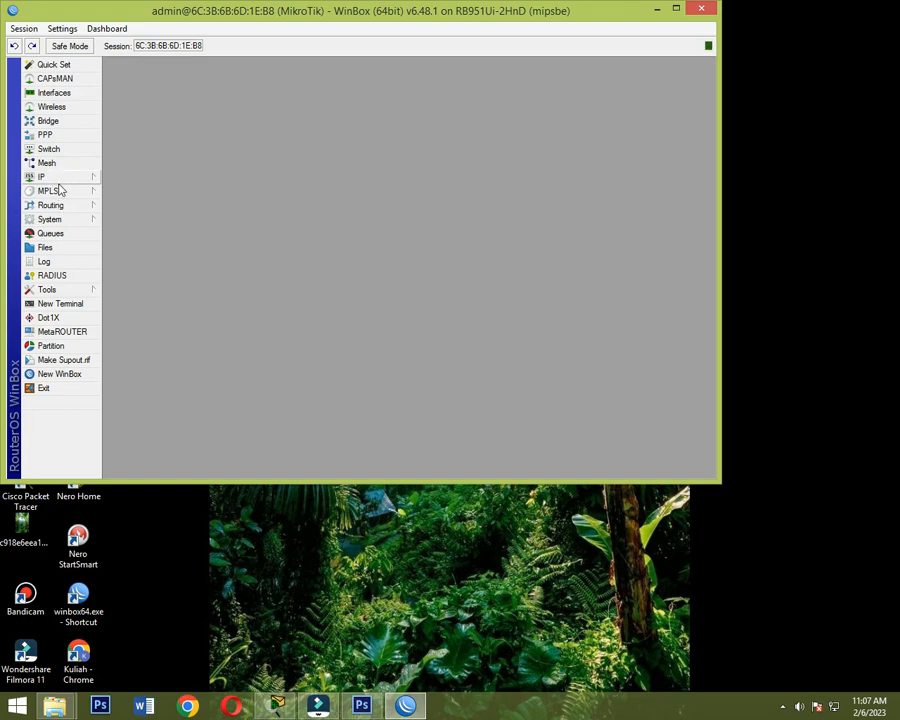
- Start the Hotspot Setup wizard and choose bridge-Hotspot as the interface to run the hotspot on
left_click(60, 177)
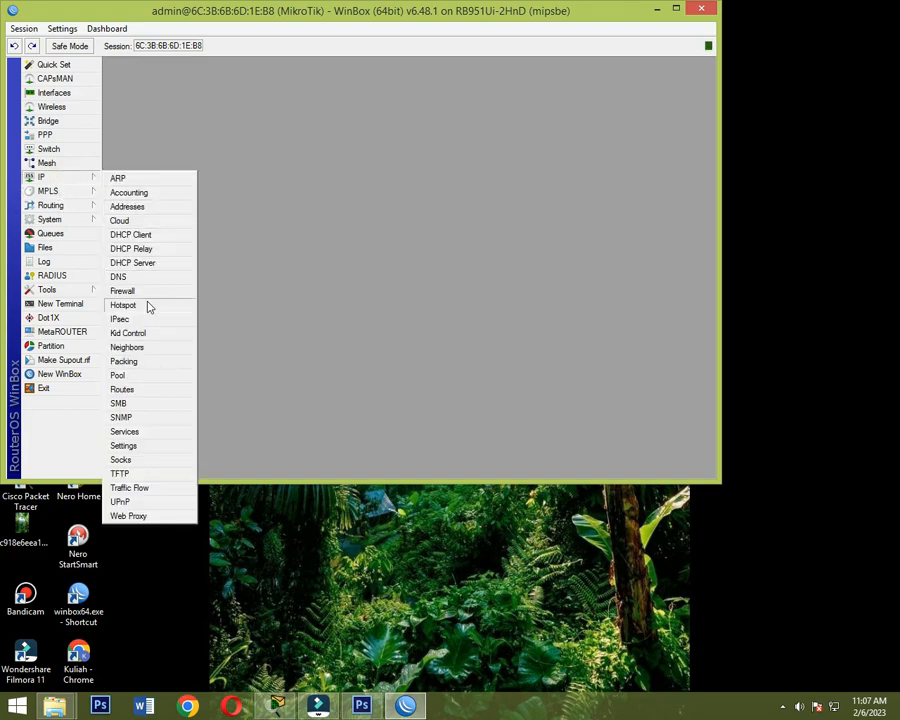
left_click(148, 306)
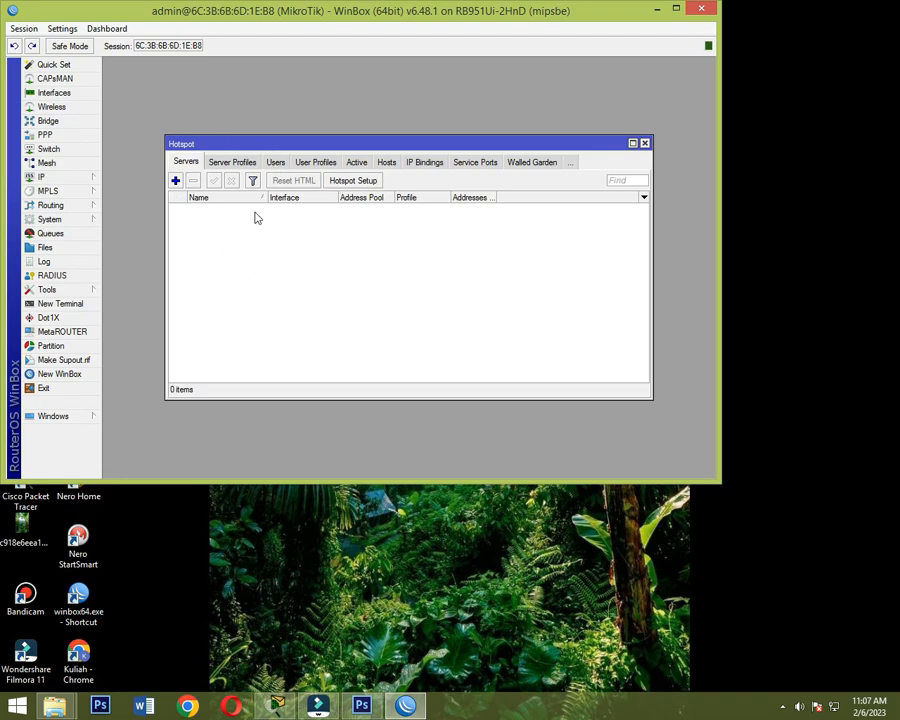
left_click(357, 182)
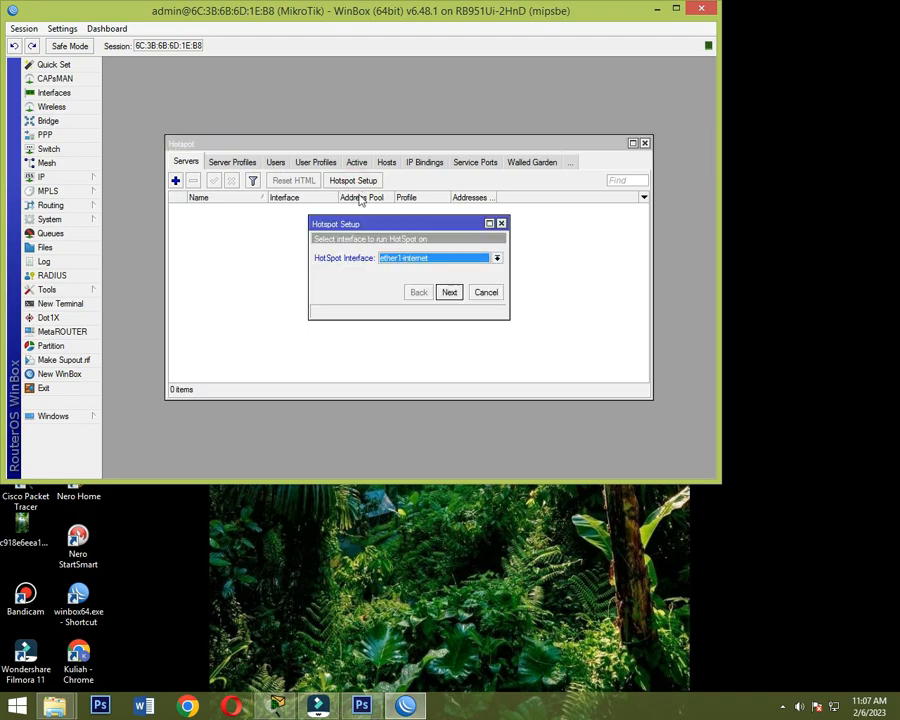
left_click_drag(444, 226, 390, 147)
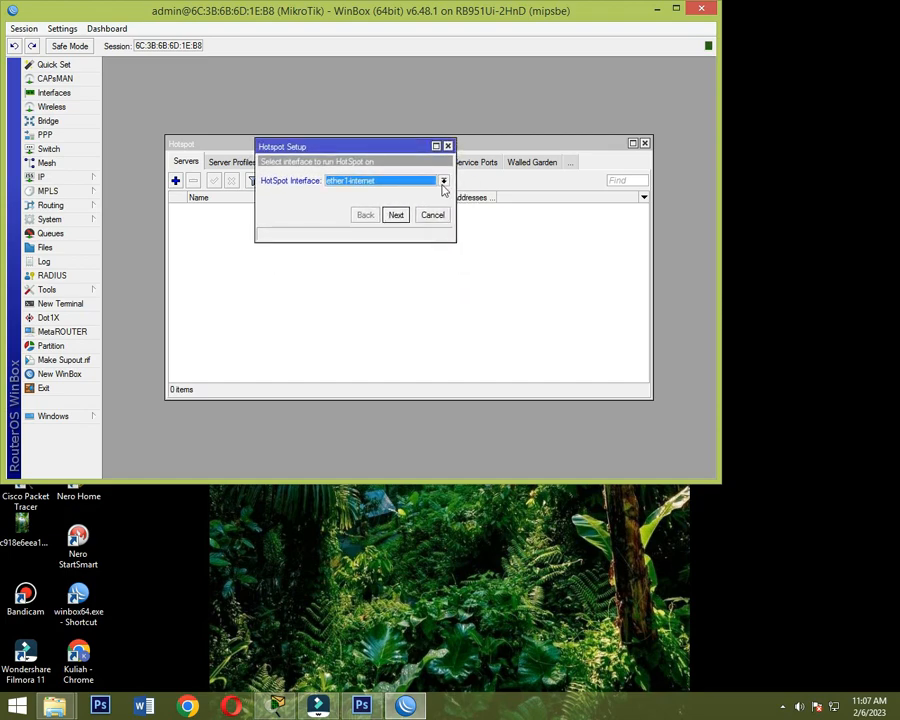
left_click(443, 181)
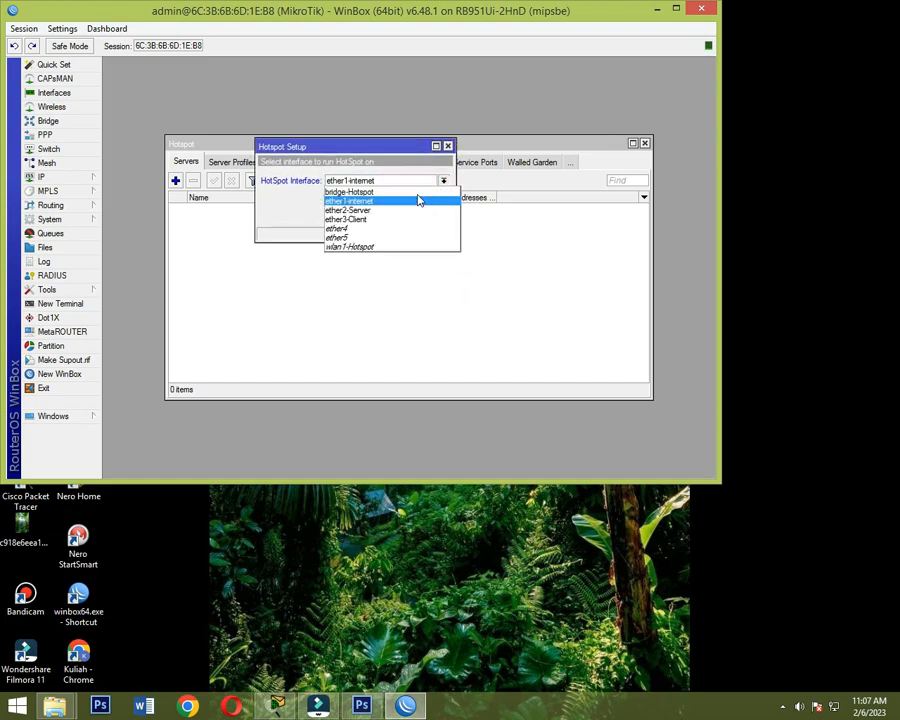
left_click(417, 198)
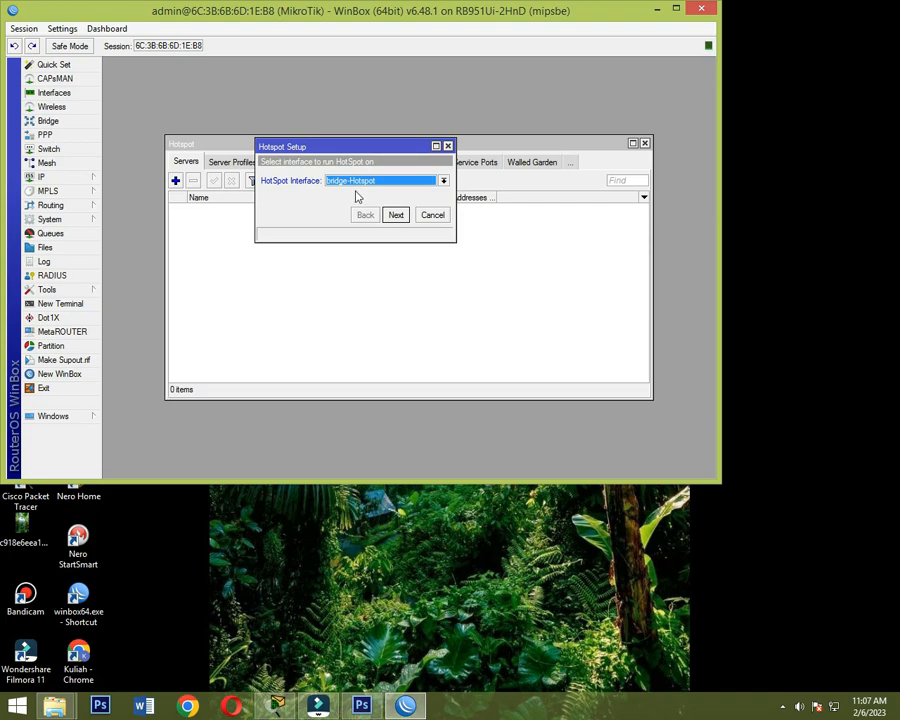
left_click(395, 222)
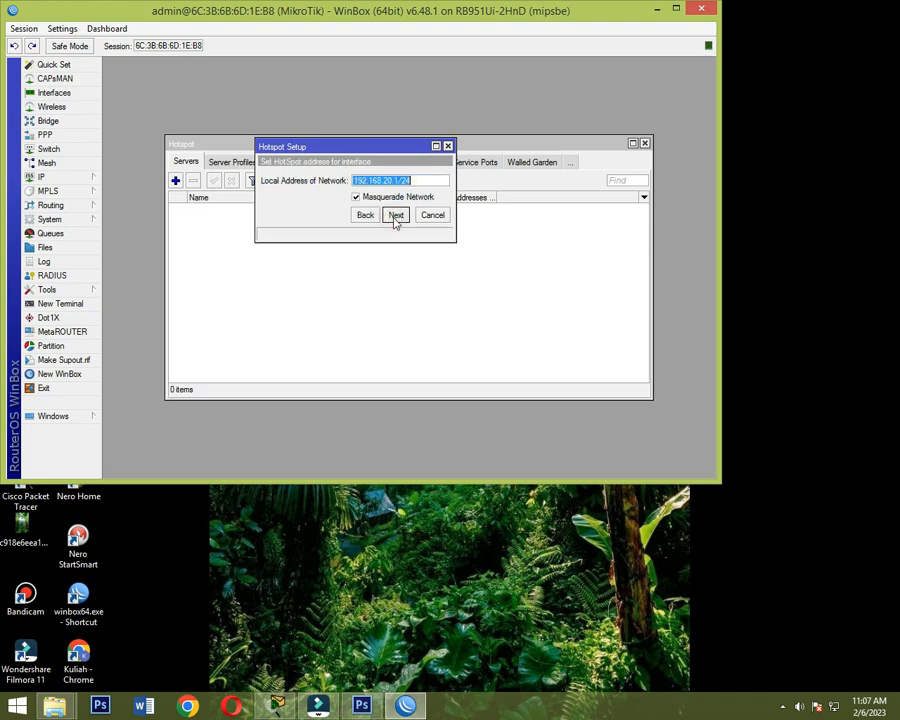
- Accept the proposed local address 192.168.20.1/24 with masquerade, the address pool, certificate none, SMTP server 0.0.0.0 and DNS server 8.8.8.8
left_click(395, 222)
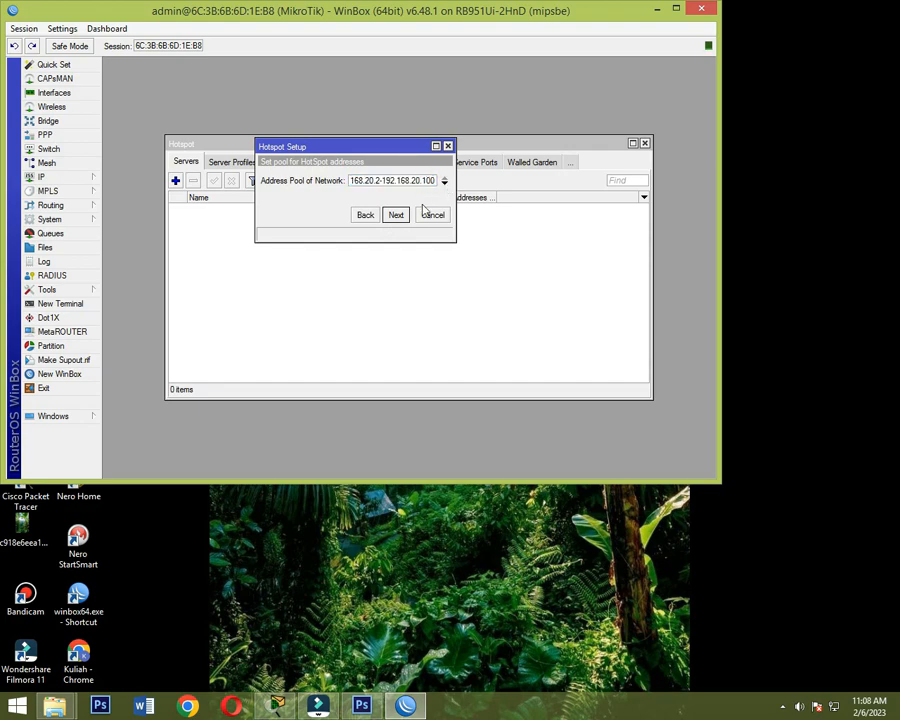
left_click(396, 220)
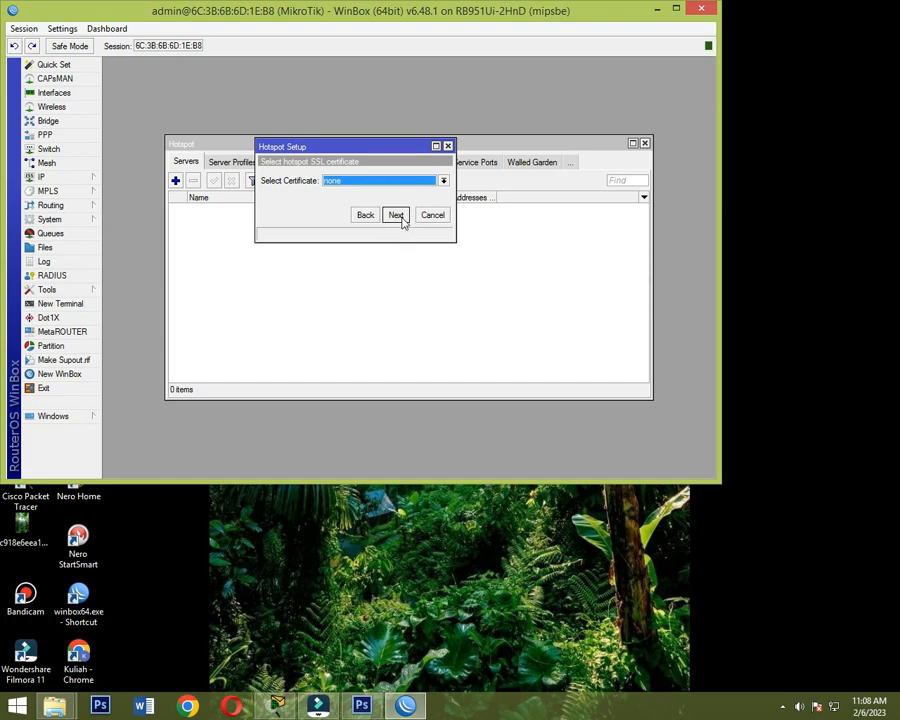
left_click(396, 216)
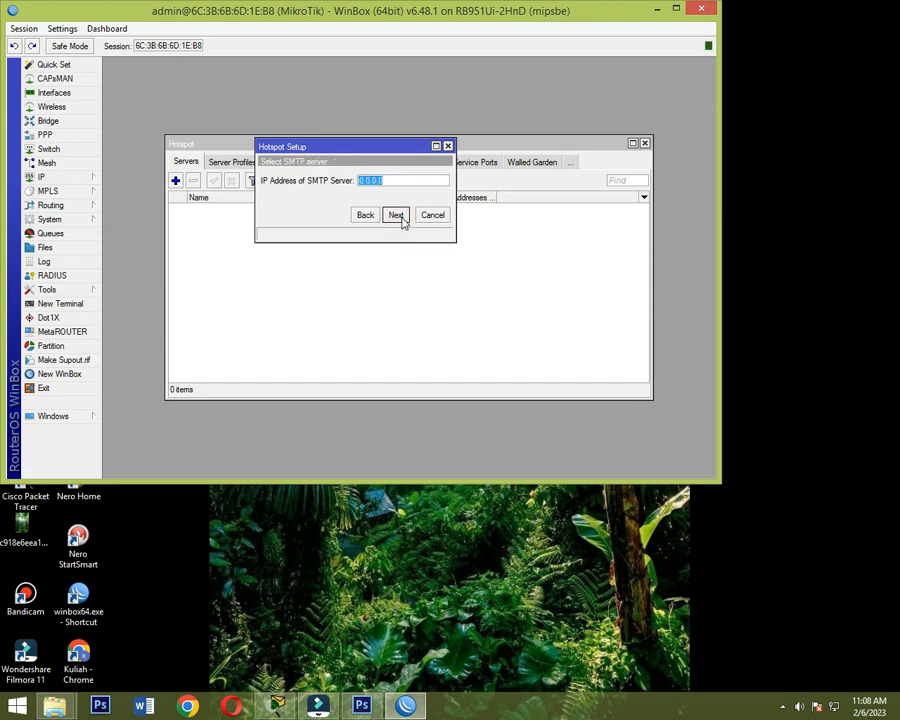
left_click(400, 217)
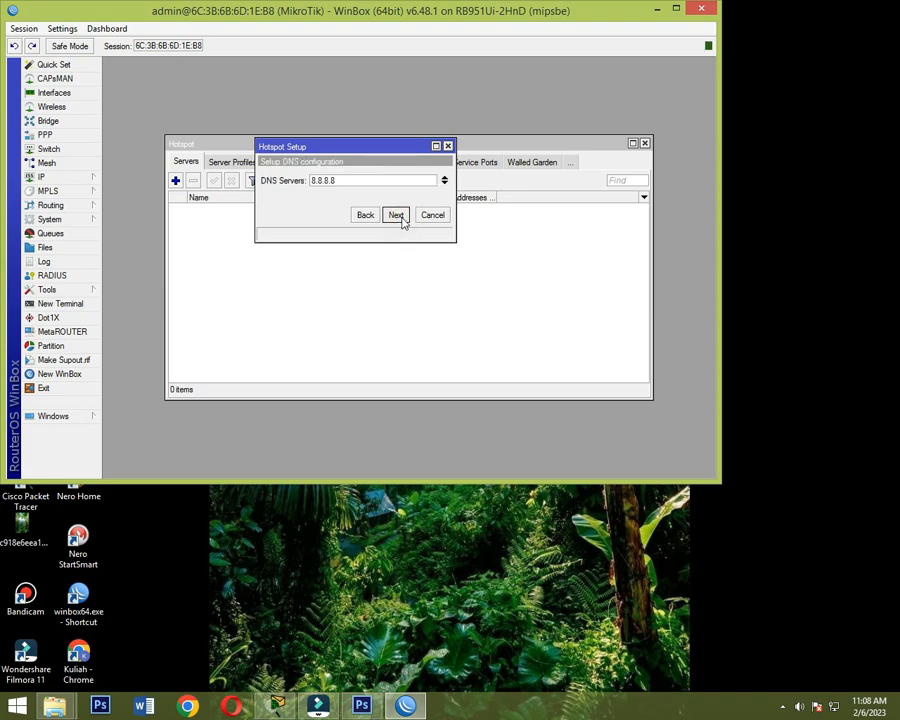
left_click(396, 216)
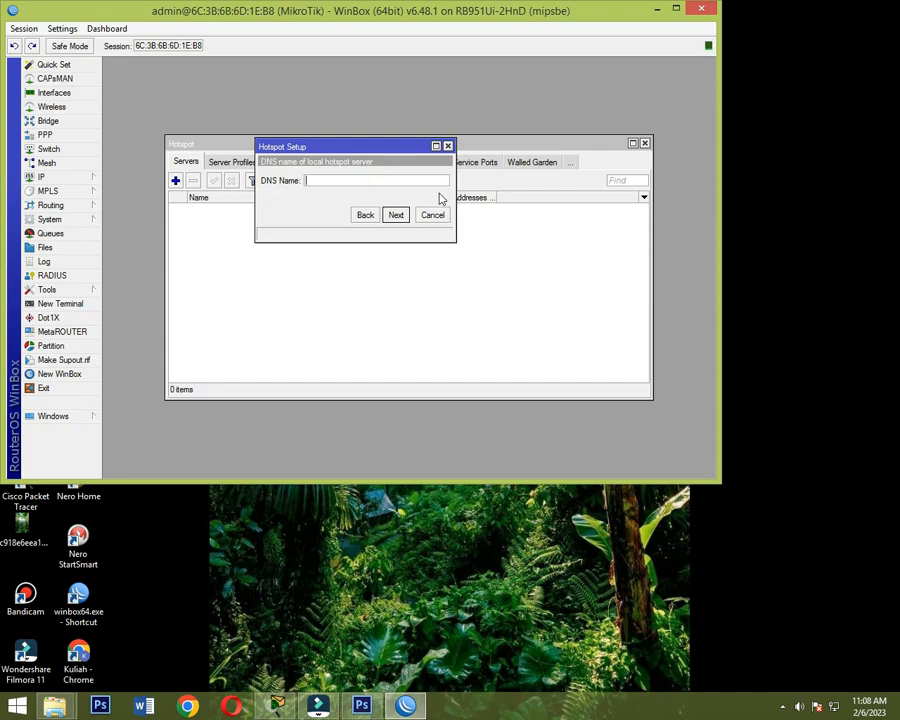
- Enter the hotspot server's DNS name, set a password for the local user admin, and finish the hotspot setup
type("erver.tkj.com")
left_click(396, 215)
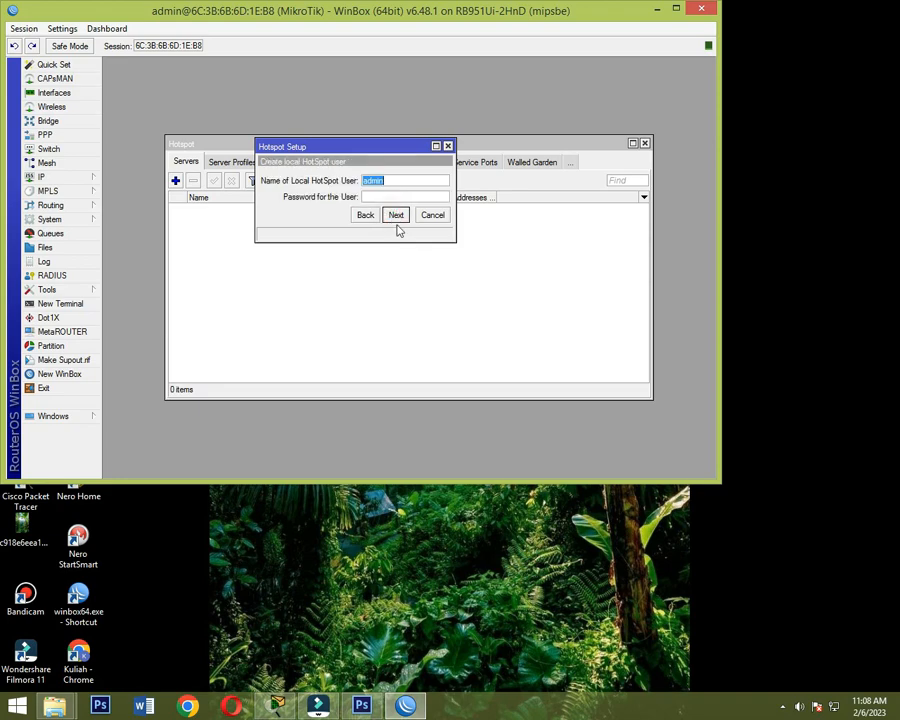
left_click(373, 196)
type("12345")
left_click(394, 216)
left_click(410, 263)
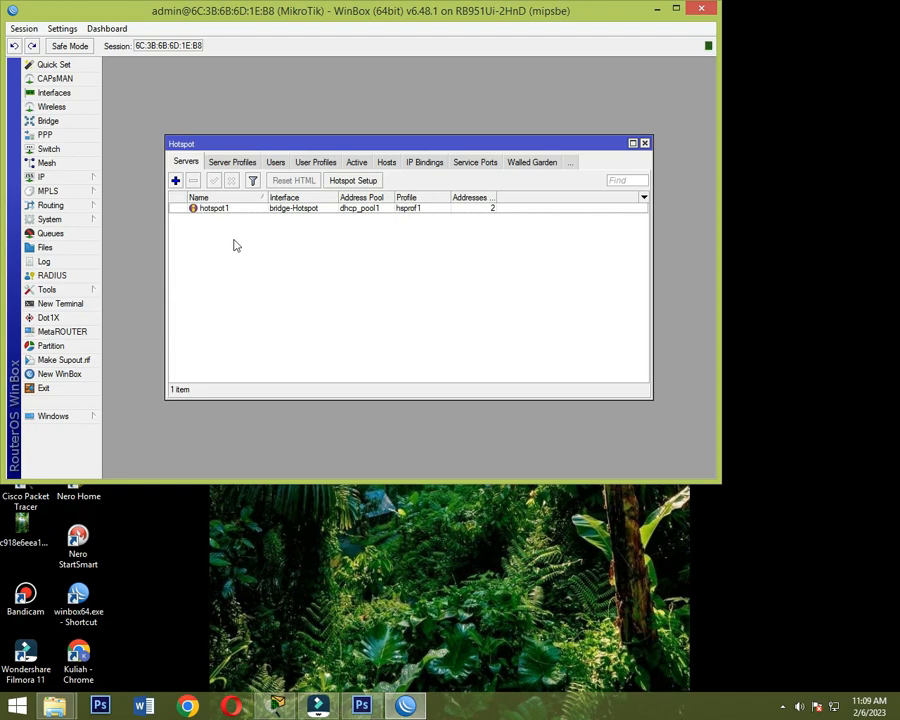
- Create a new hotspot user profile named guru with 4 shared users
left_click(275, 163)
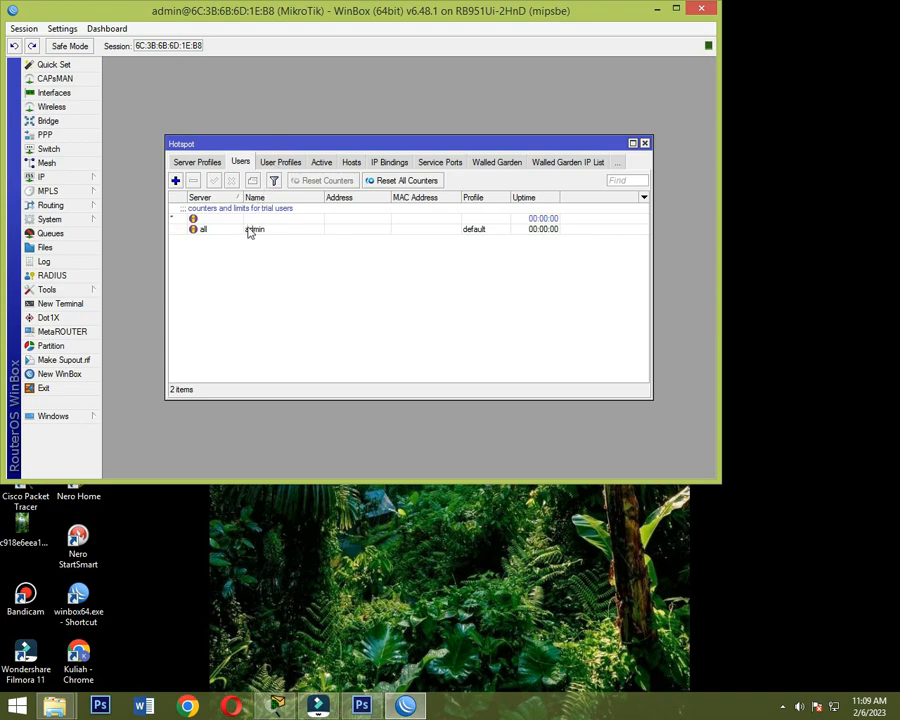
left_click(295, 166)
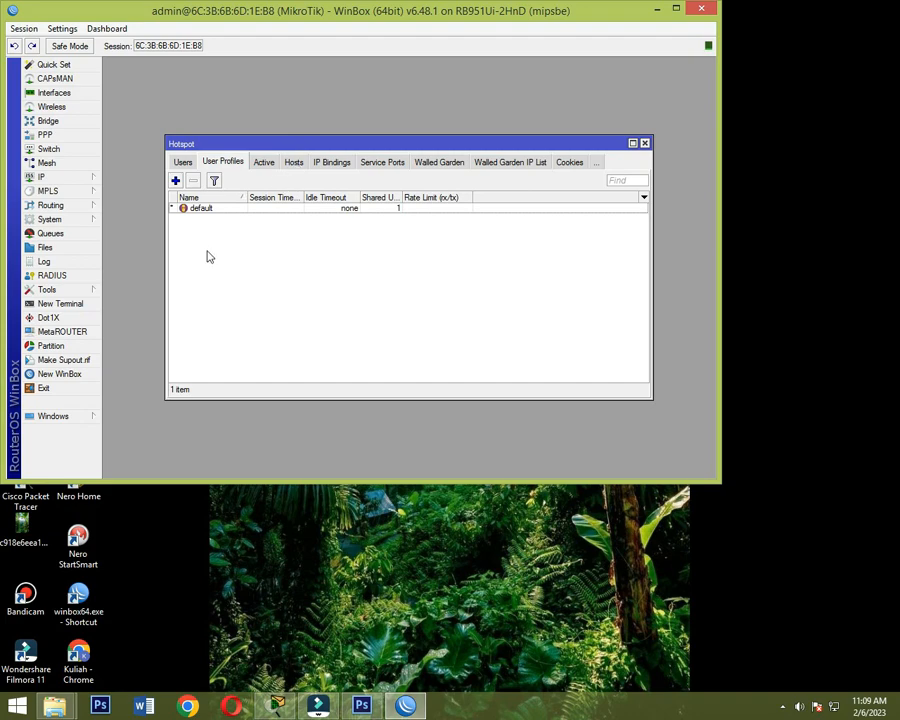
left_click(175, 181)
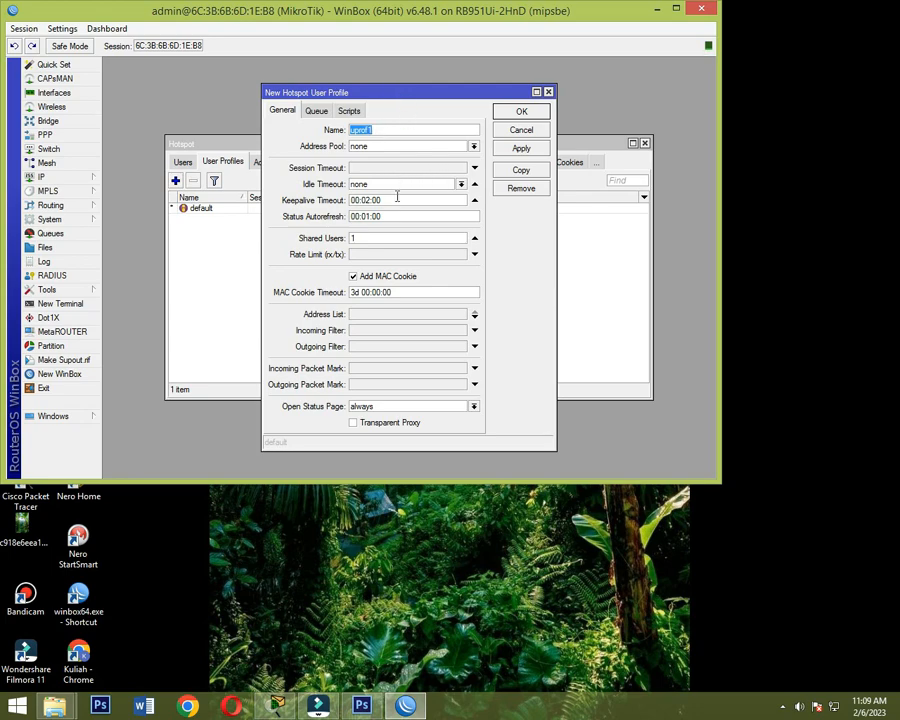
type("guru")
double_click(412, 238)
type("4")
- Set the guru profile's rate limit to 5M/5M, leave its address pool at none, and save the profile
left_click(393, 255)
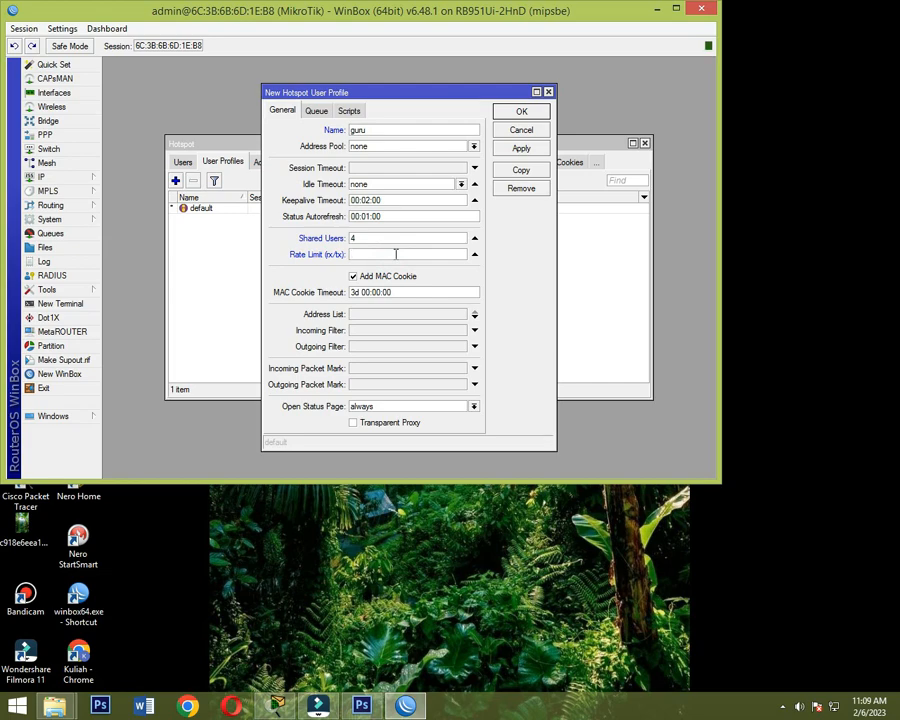
type("5M")
type("/5M")
left_click(474, 147)
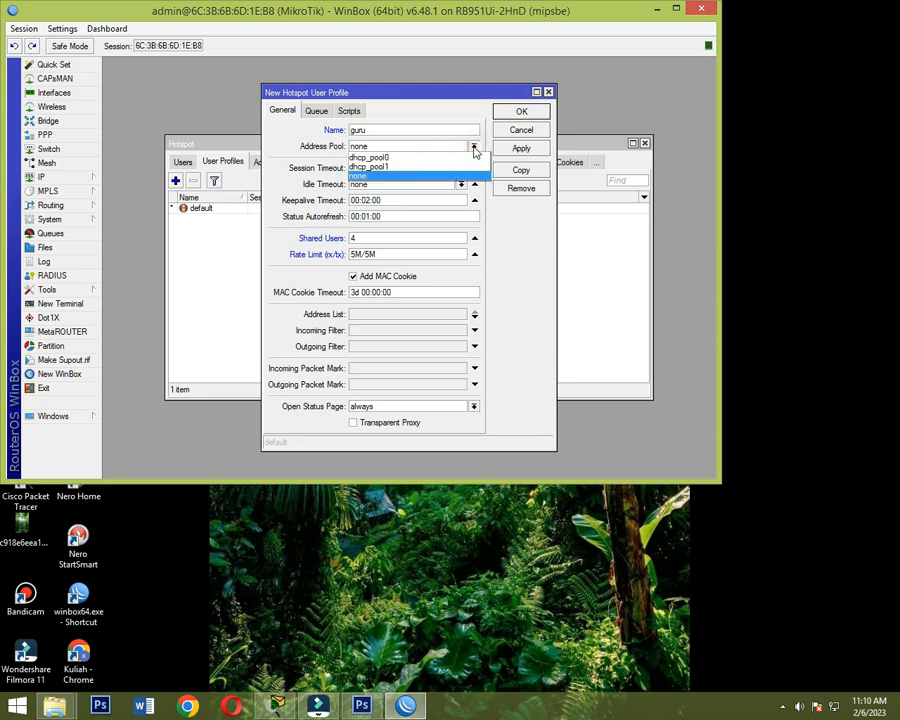
left_click(474, 147)
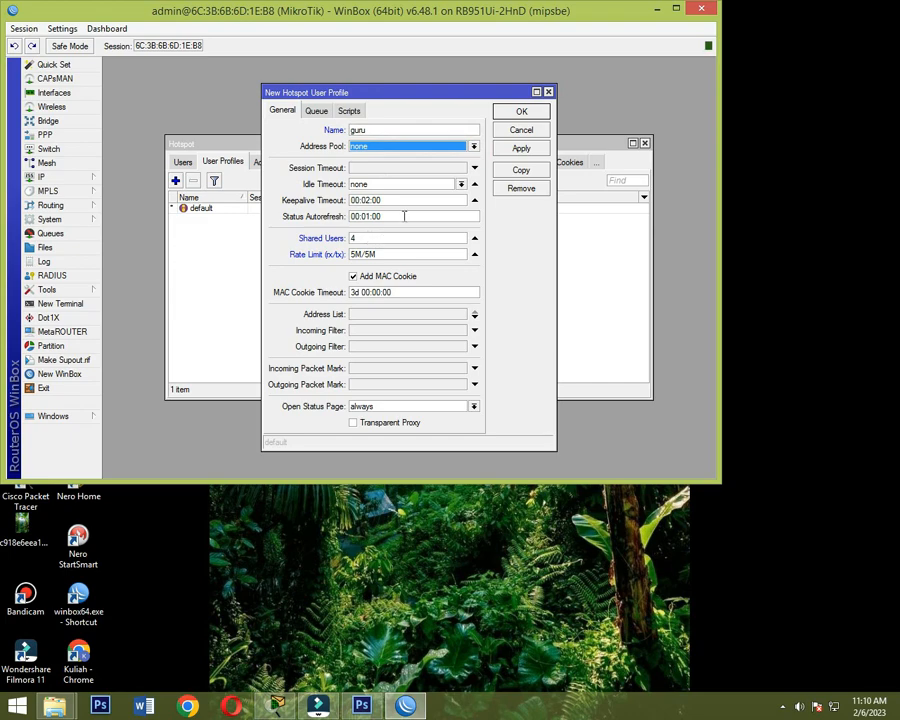
left_click(521, 149)
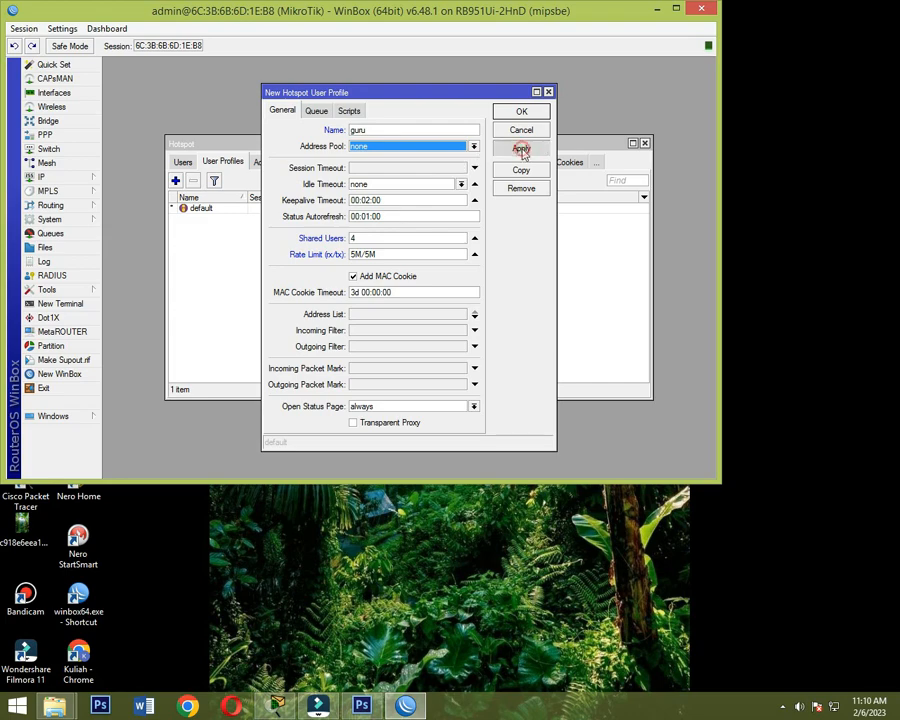
left_click(522, 112)
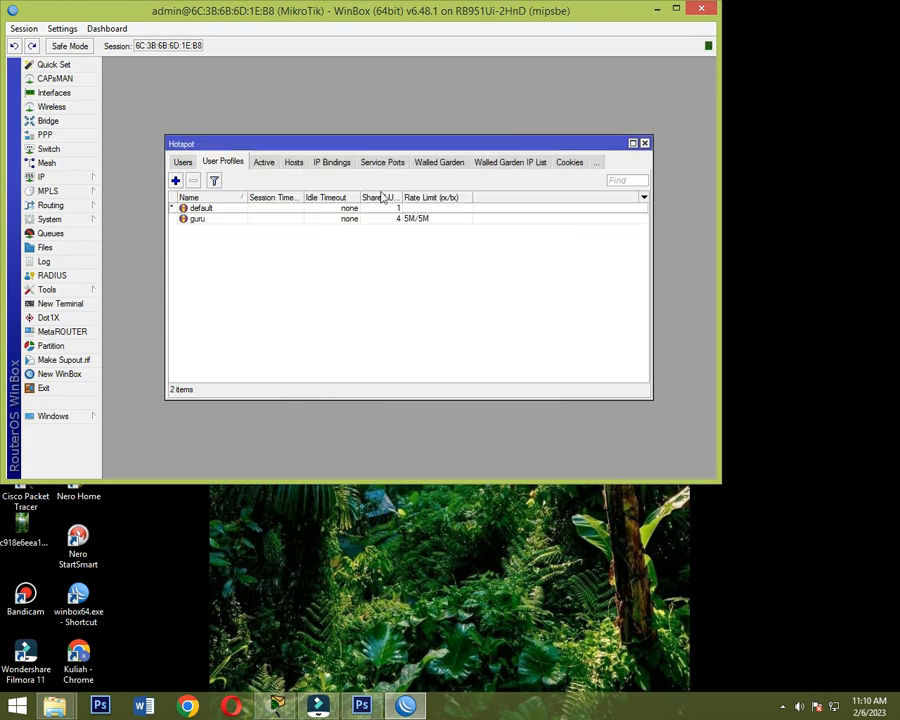
- Create another hotspot user profile named siswa with 20 shared users
left_click(175, 181)
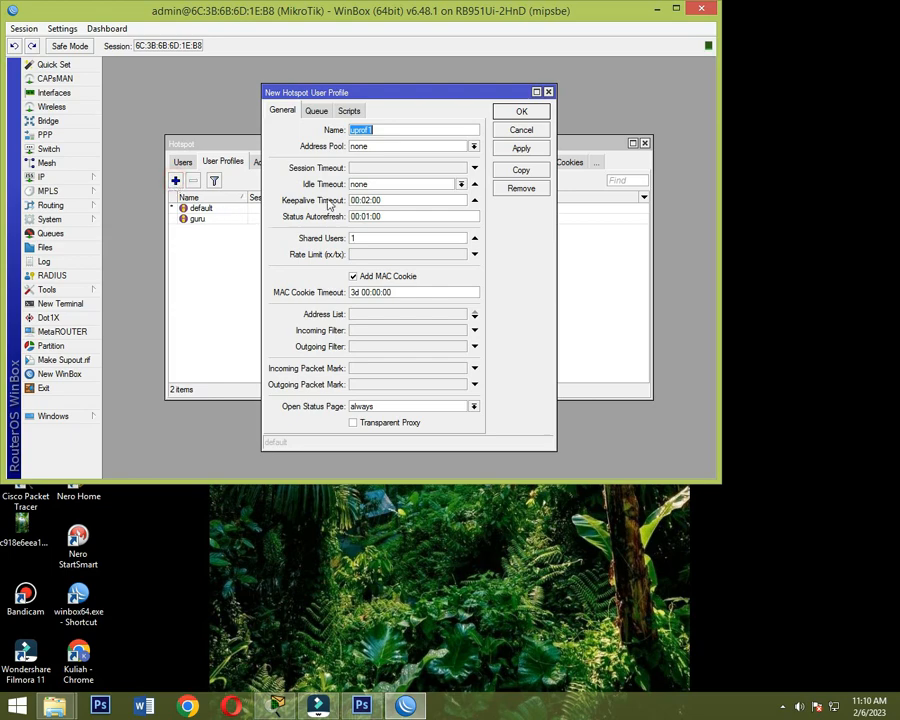
type("siswa")
left_click(433, 241)
left_click_drag(355, 237, 326, 217)
type("20")
- Set the siswa profile's rate limit to 2M/2M and save the profile
left_click(364, 255)
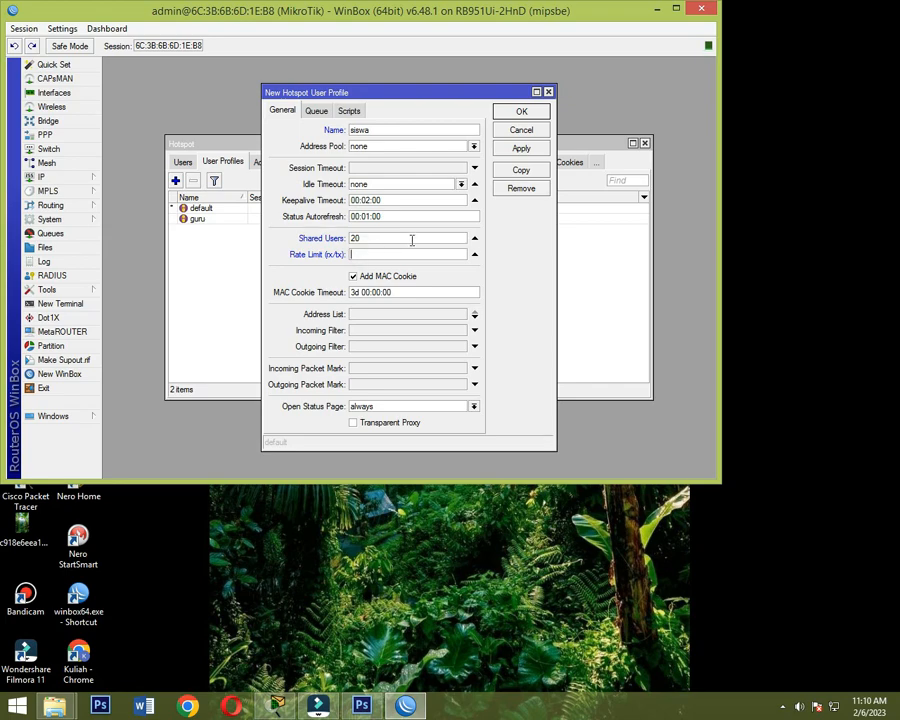
type("2M/2M")
left_click(519, 148)
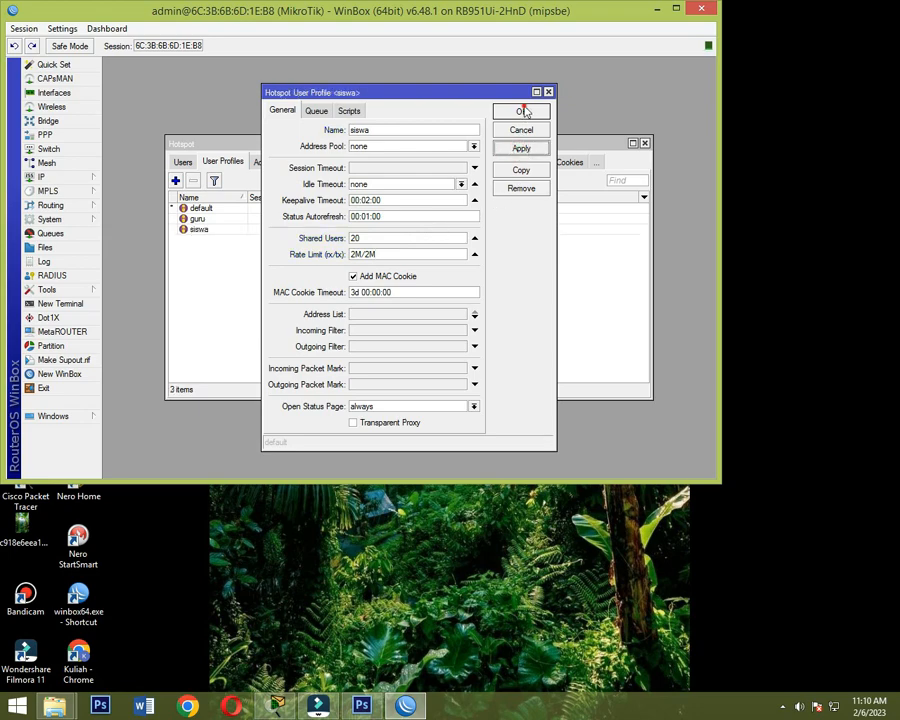
left_click(522, 111)
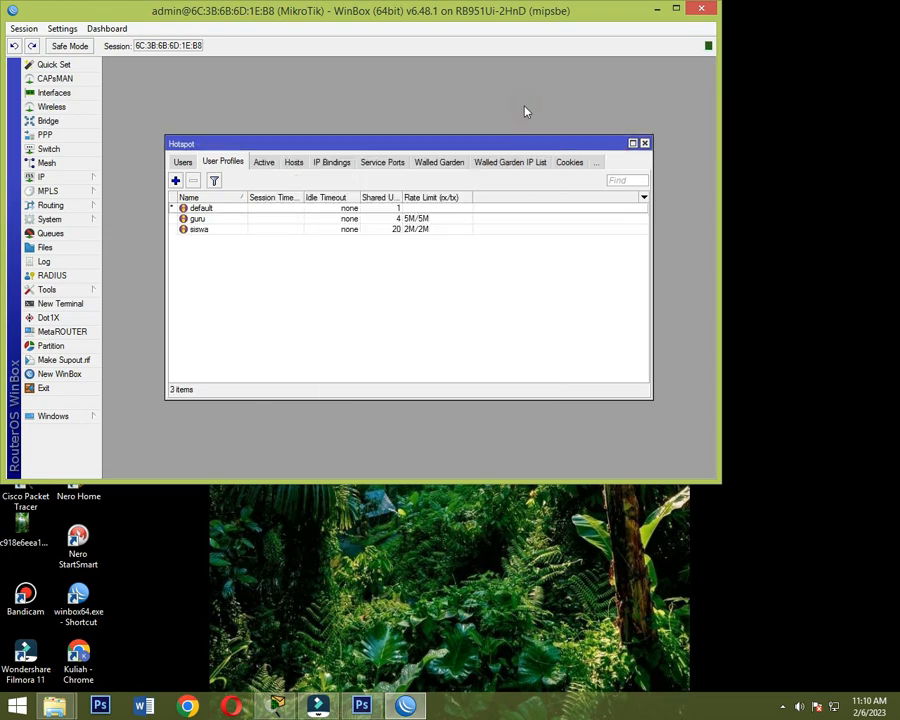
- Start a new hotspot user and name it siswa
left_click(189, 164)
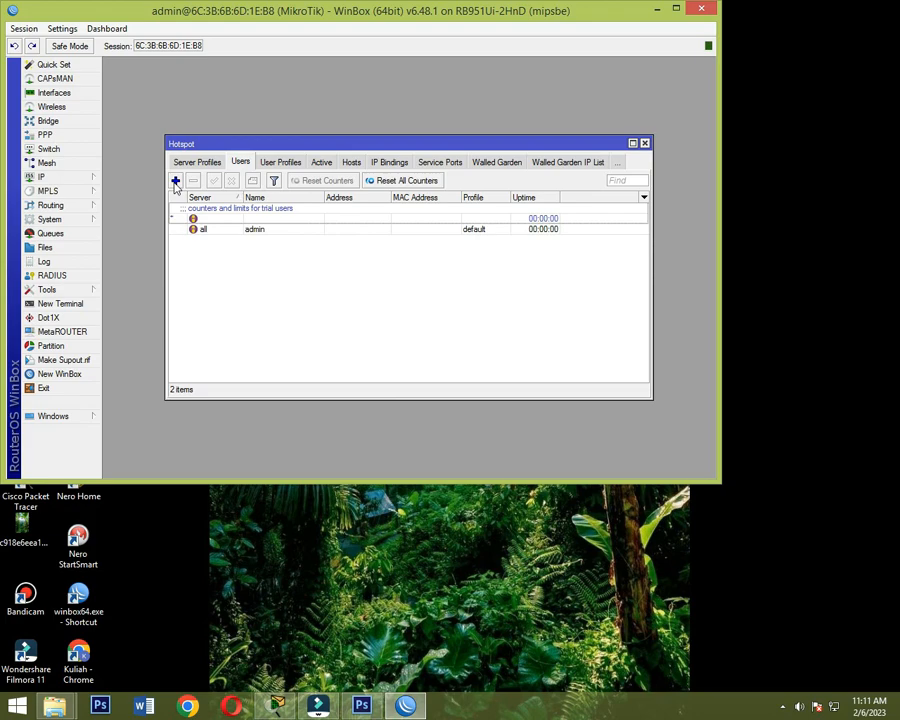
left_click(175, 181)
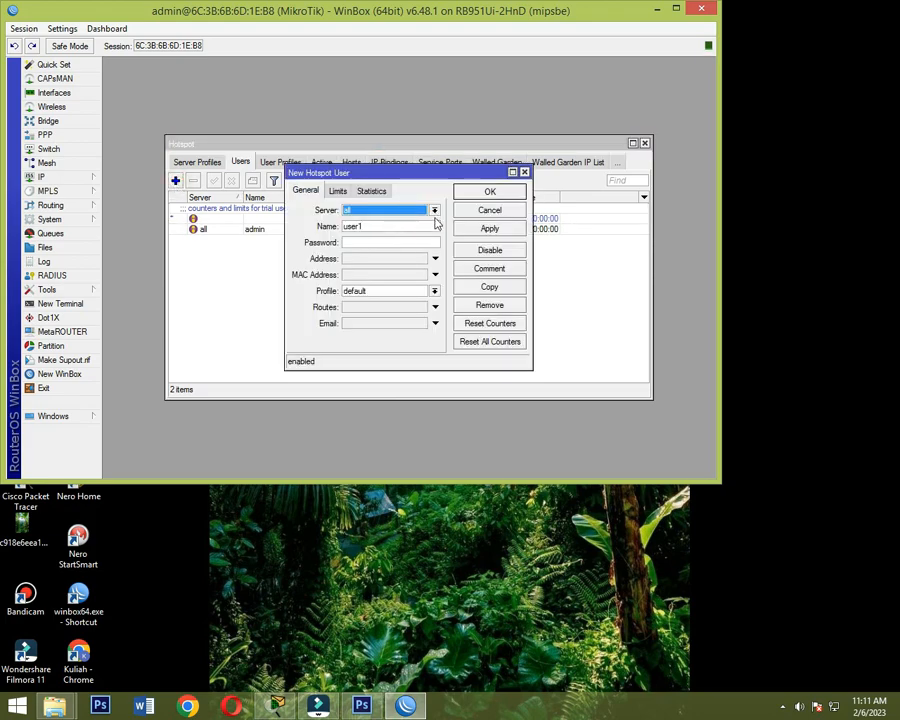
left_click(417, 229)
left_click_drag(368, 229, 321, 229)
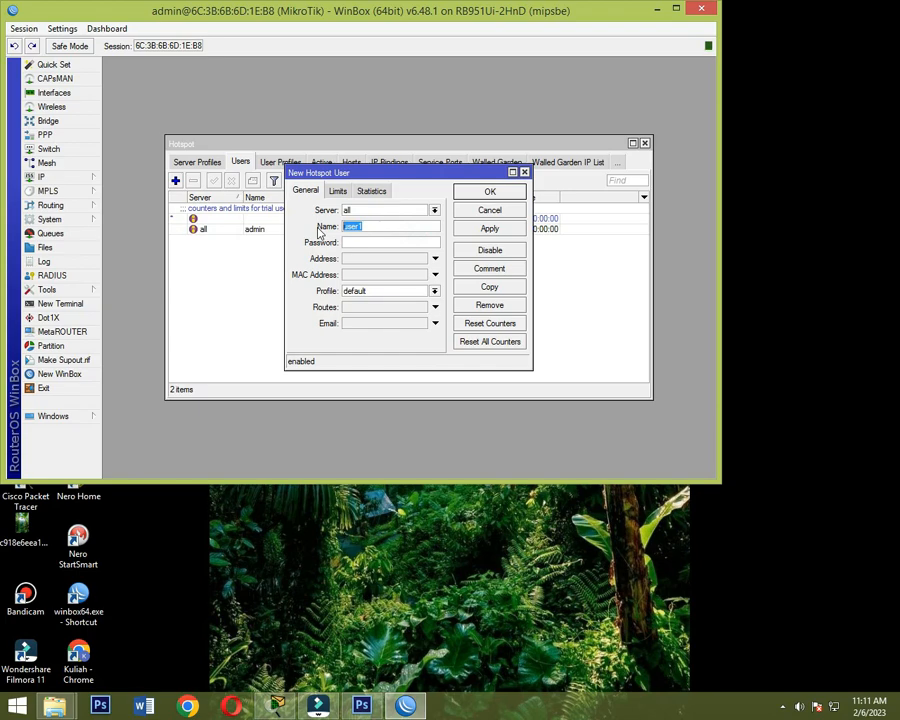
type("siswa")
- Enter the new hotspot user's password and turn off password hiding so it shows in plain text
left_click(375, 244)
type("****")
left_click(66, 29)
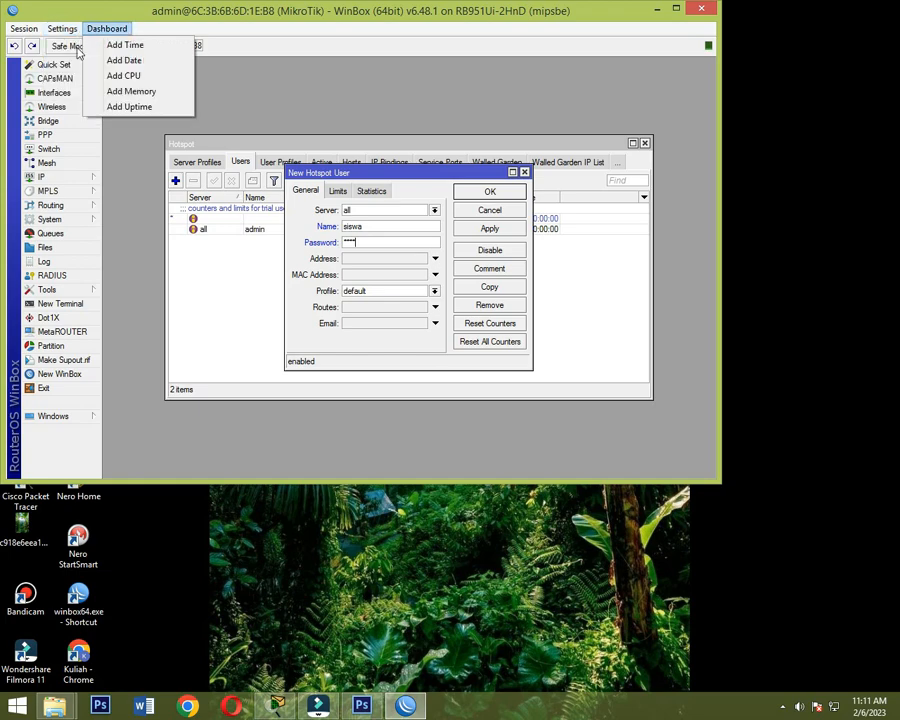
left_click(66, 60)
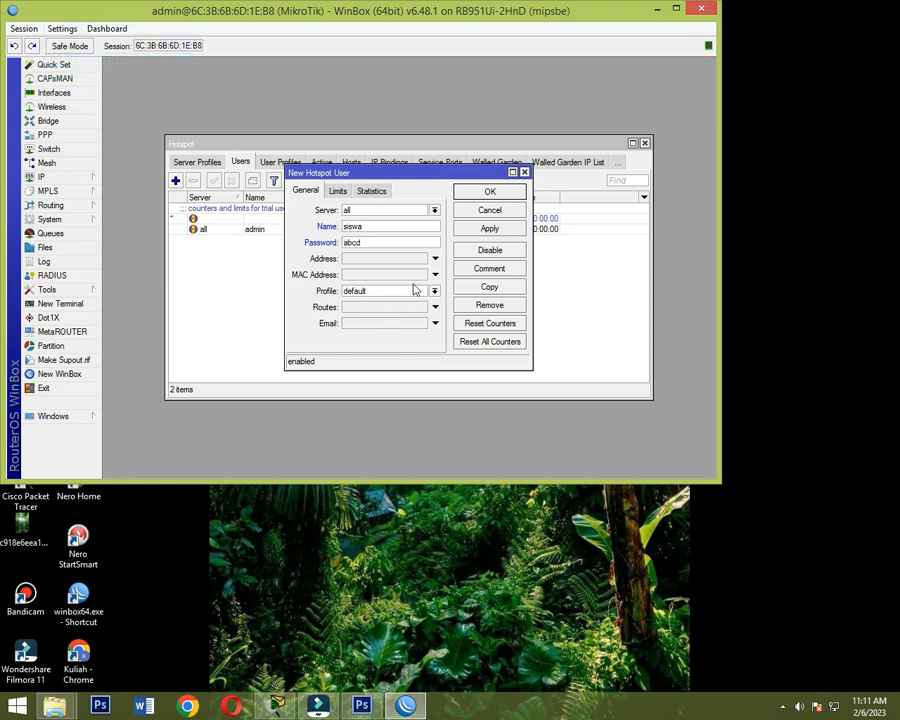
- Assign the siswa profile to the new siswa hotspot user and save the user
left_click(435, 291)
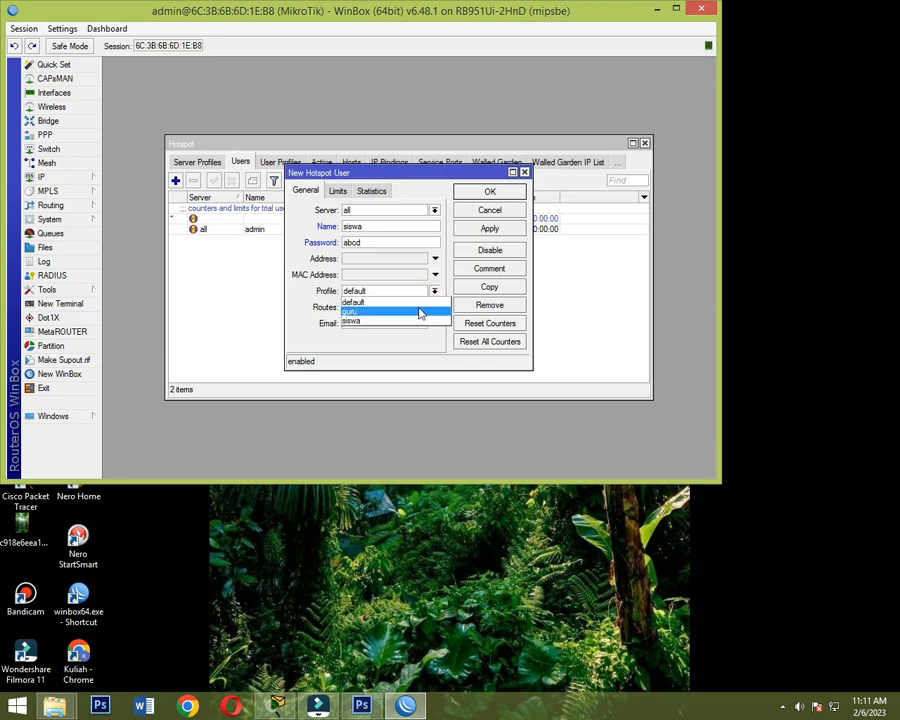
left_click(405, 321)
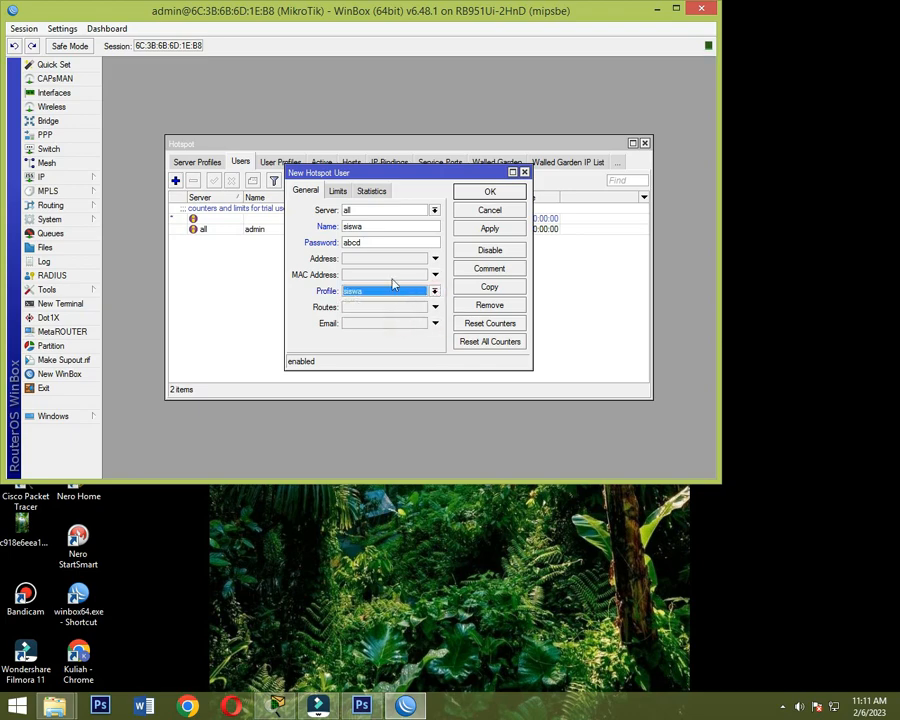
left_click(489, 228)
left_click(491, 193)
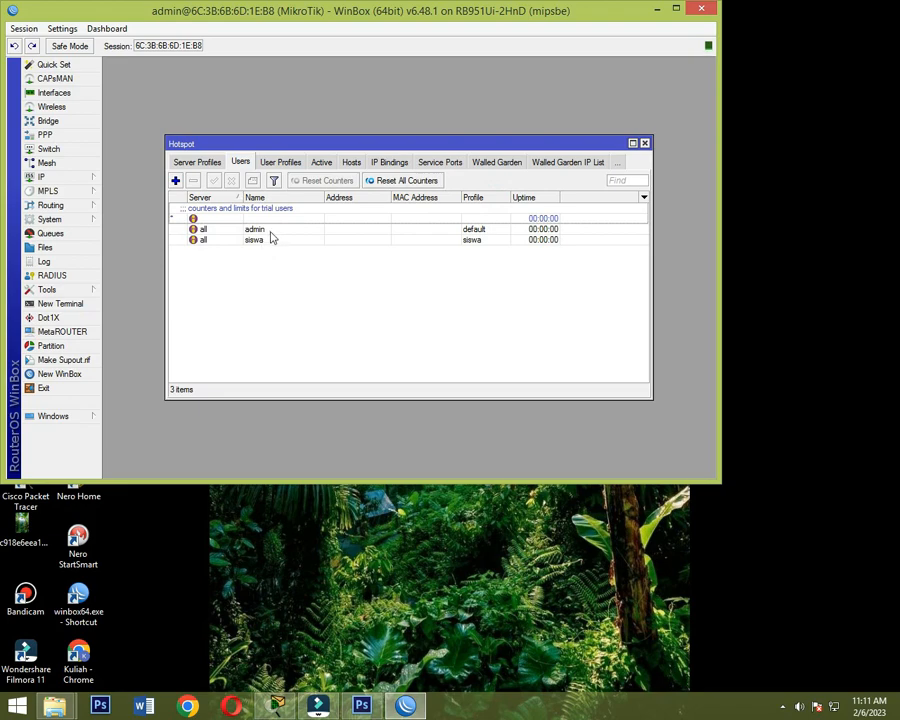
- Start another hotspot user named guru and enter its password
left_click(175, 180)
left_click_drag(394, 228, 304, 226)
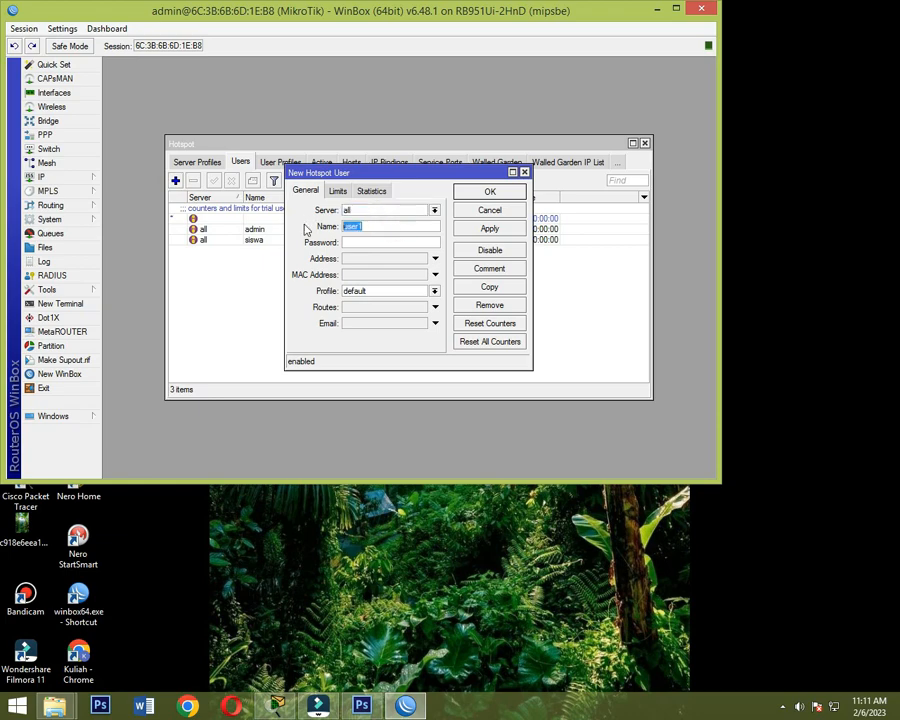
type("guru")
left_click(363, 243)
type("12345")
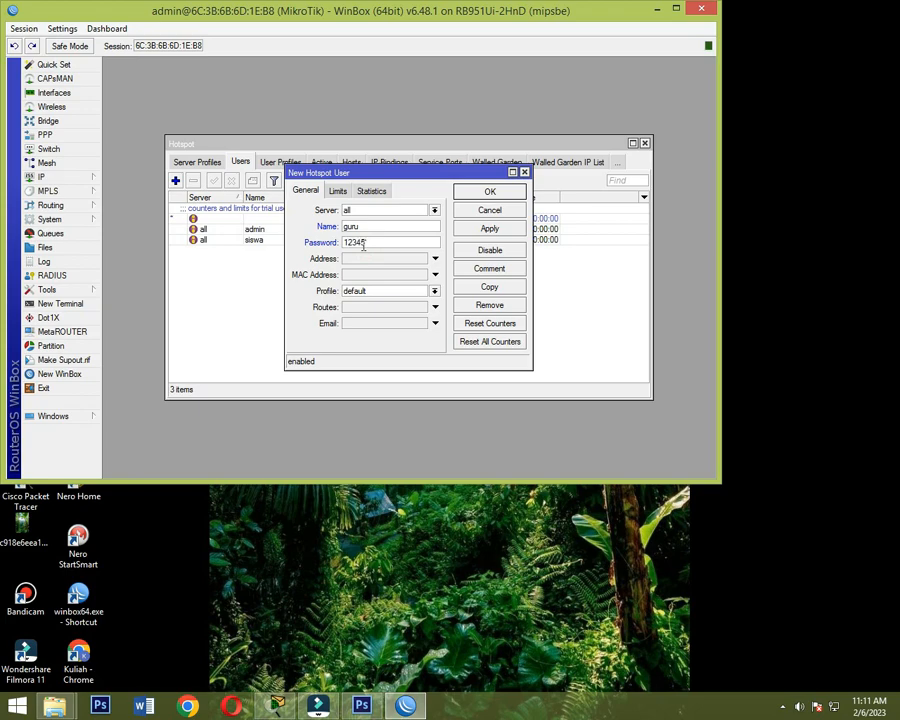
- Assign the guru profile to the new guru hotspot user and save the user
left_click(434, 290)
left_click(414, 312)
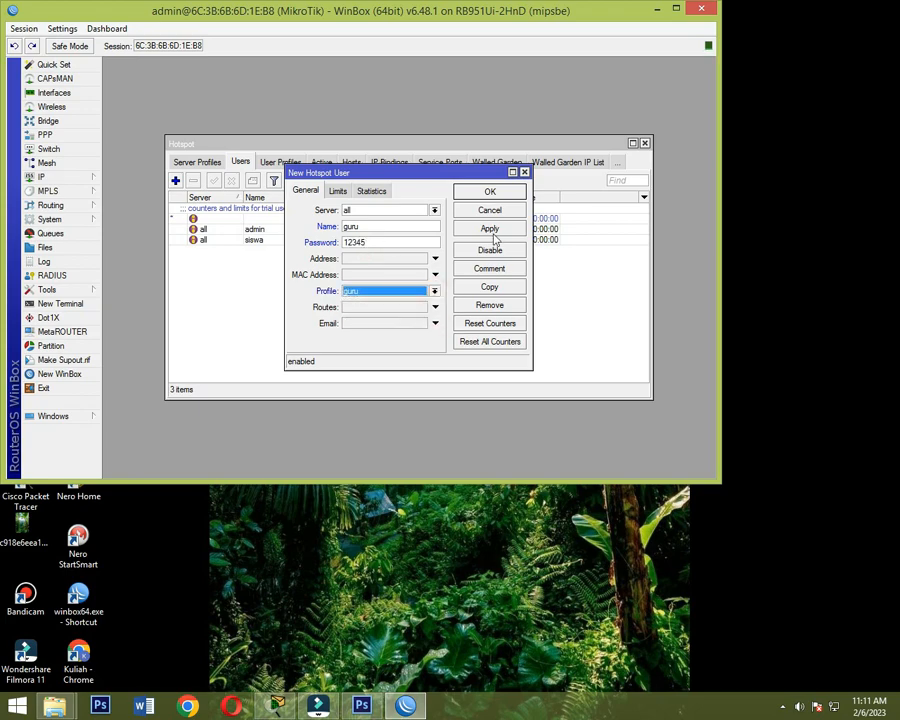
left_click(503, 230)
left_click(490, 192)
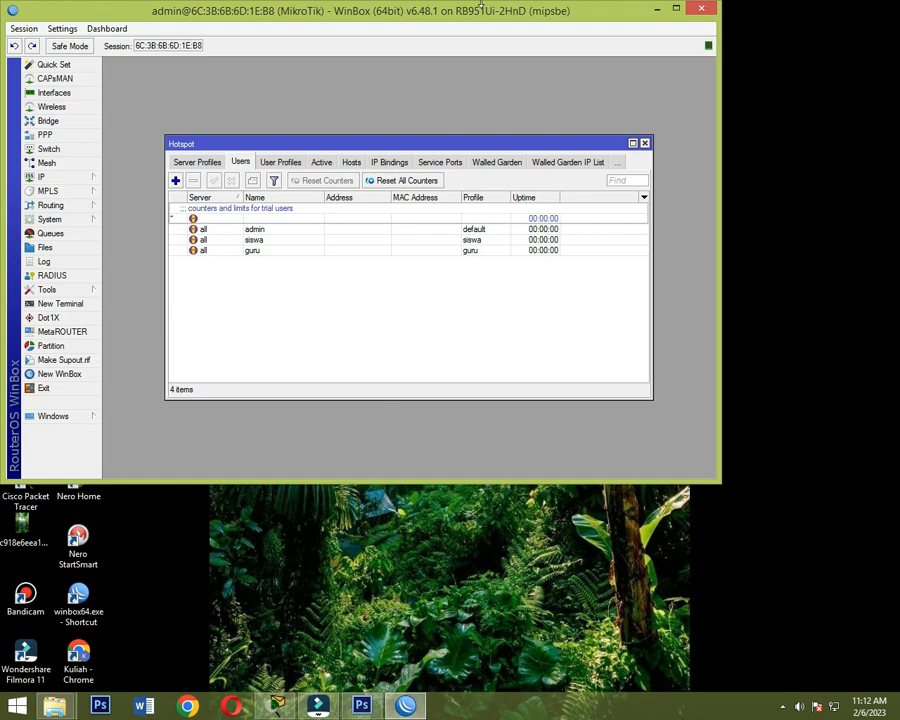
- Switch to Microsoft Edge on the client PC and open the hotspot login page at server.tkj.com
mouse_move(494, 6)
left_click(533, 8)
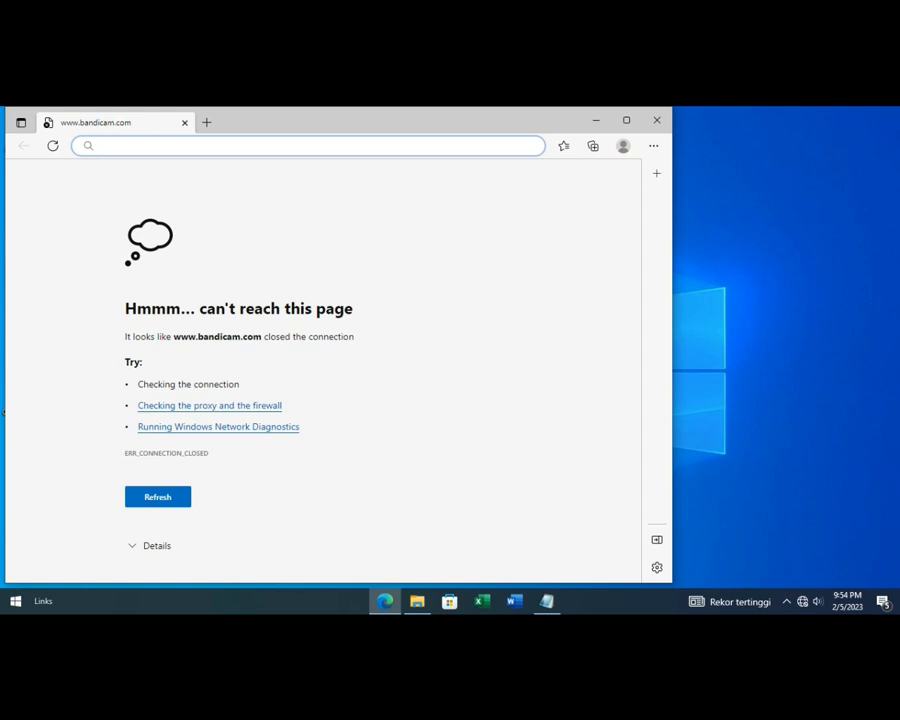
type("server")
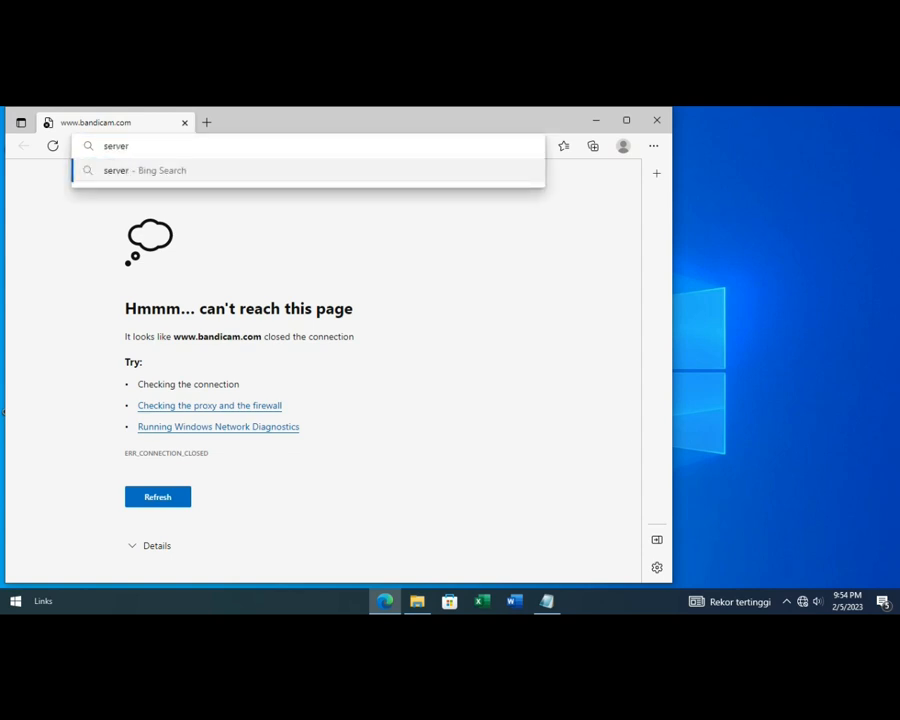
type(".tkj.com")
key("Return")
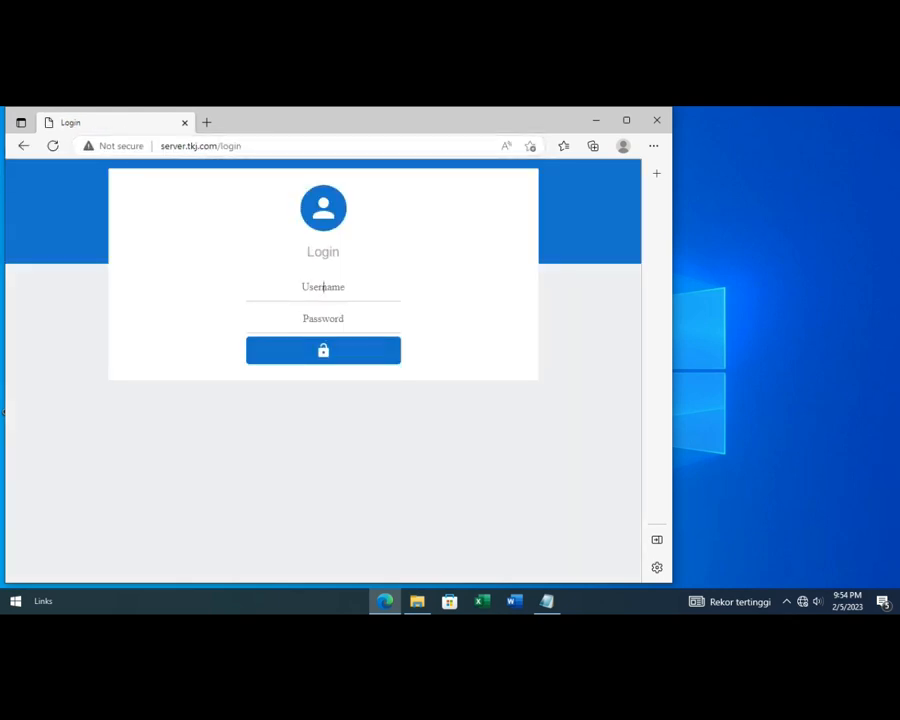
- Log in to the hotspot as siswa with the account password and maximize the browser window
type("siswa")
type("••••")
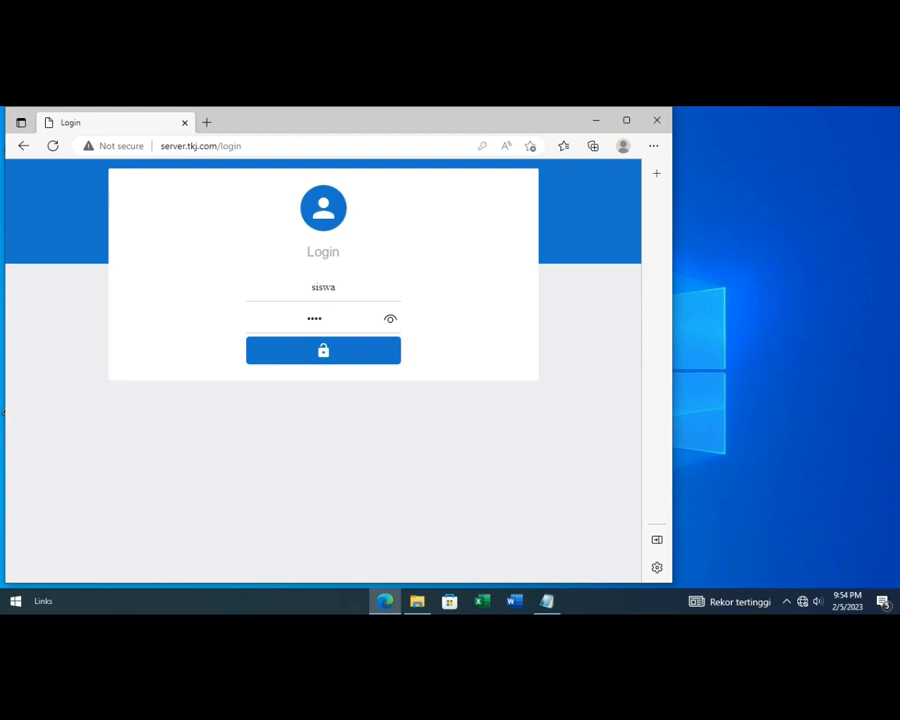
key("Return")
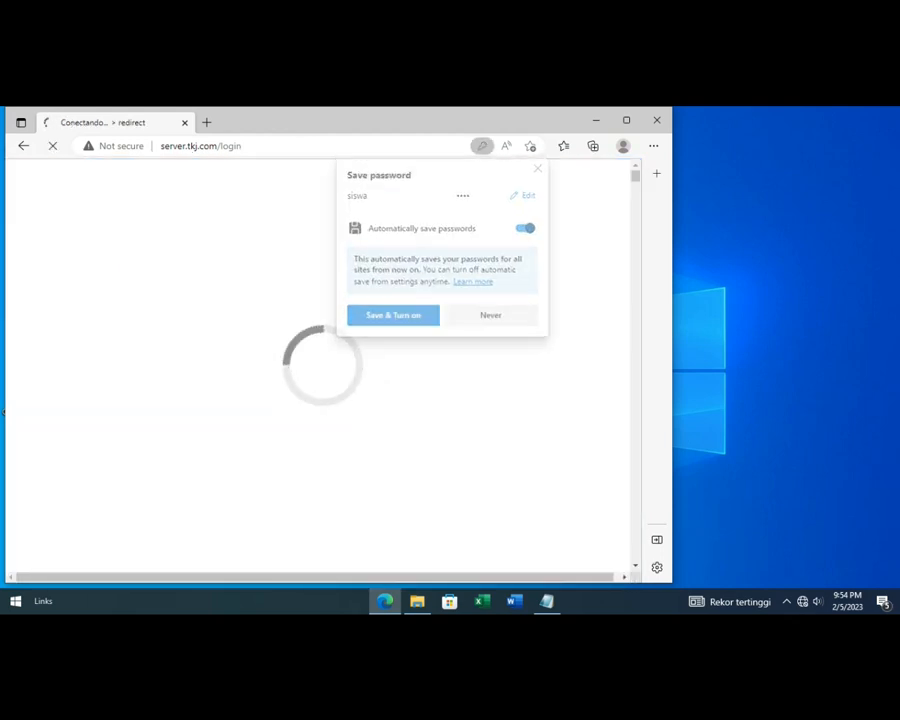
left_click(627, 120)
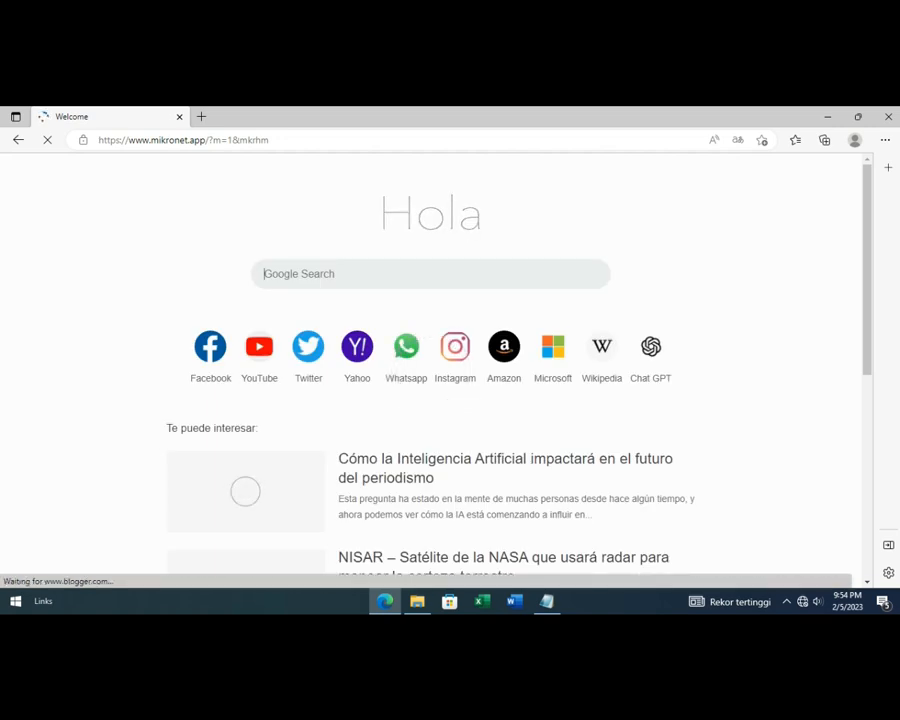
- Open google.com in a new browser tab to check internet access
key("ctrl+t")
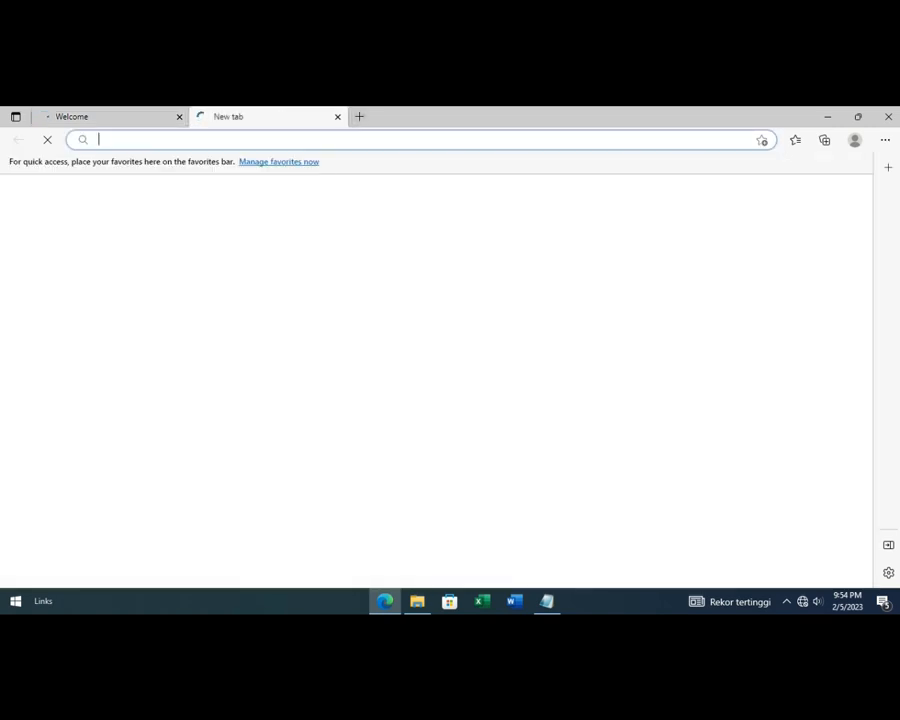
type("google")
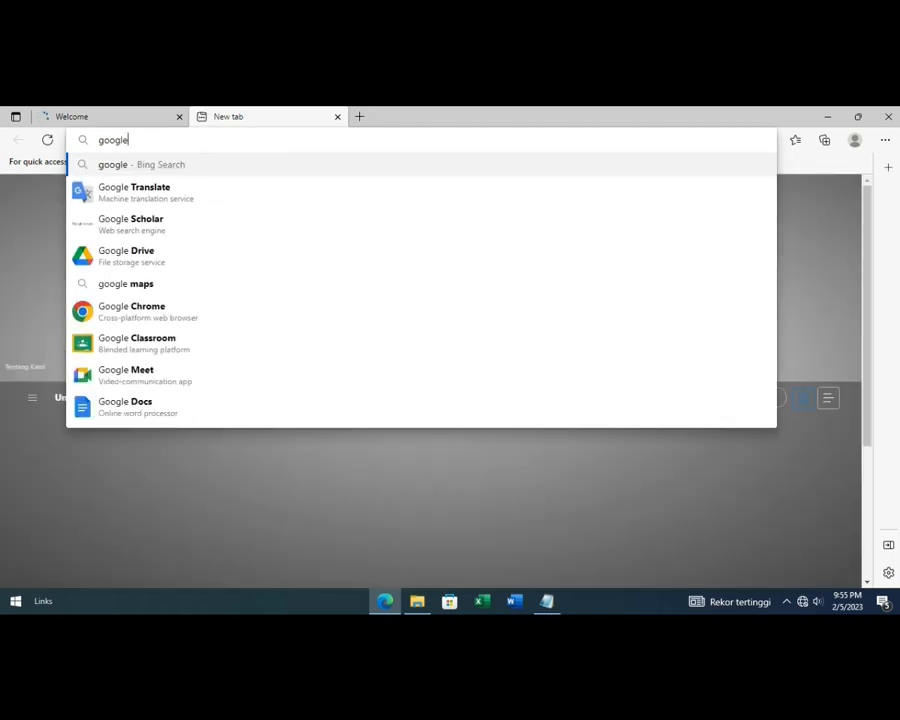
type(".com")
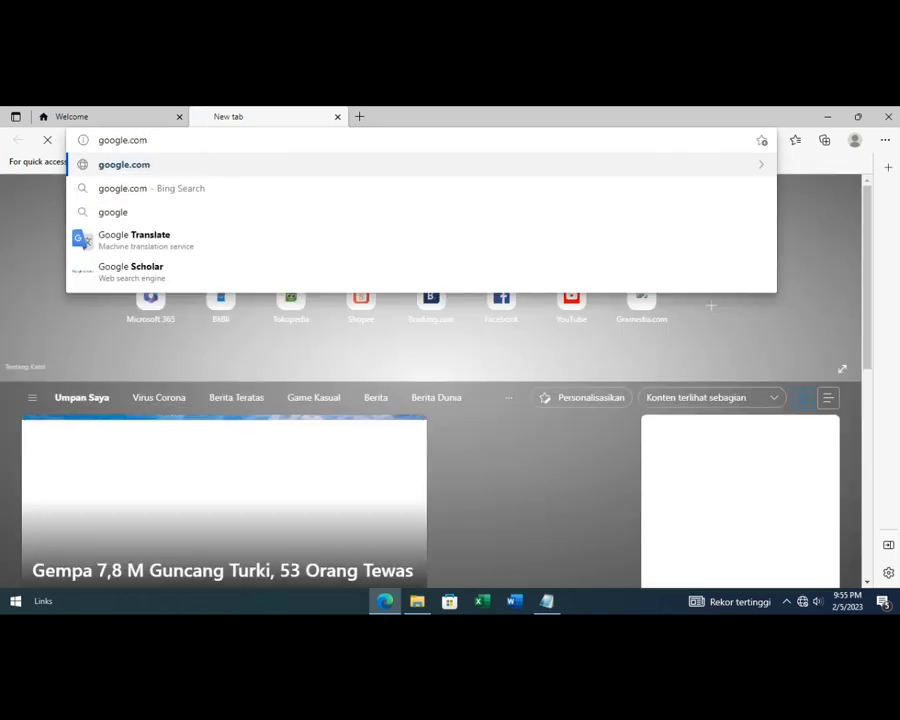
key("Return")
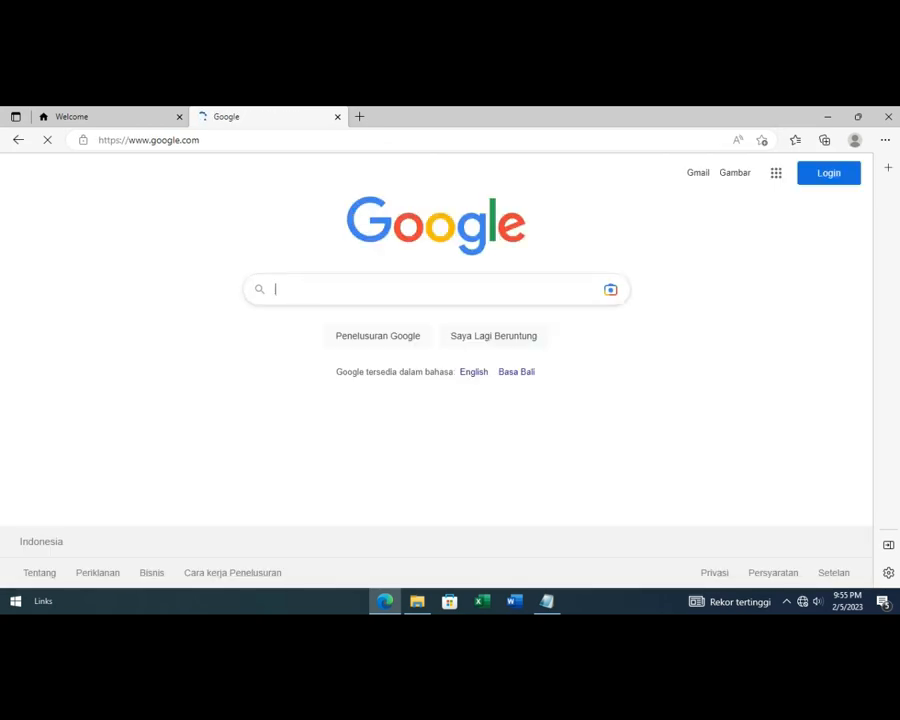
- Search Google for speedtest, run its built-in internet speed test and close the results
type("spe")
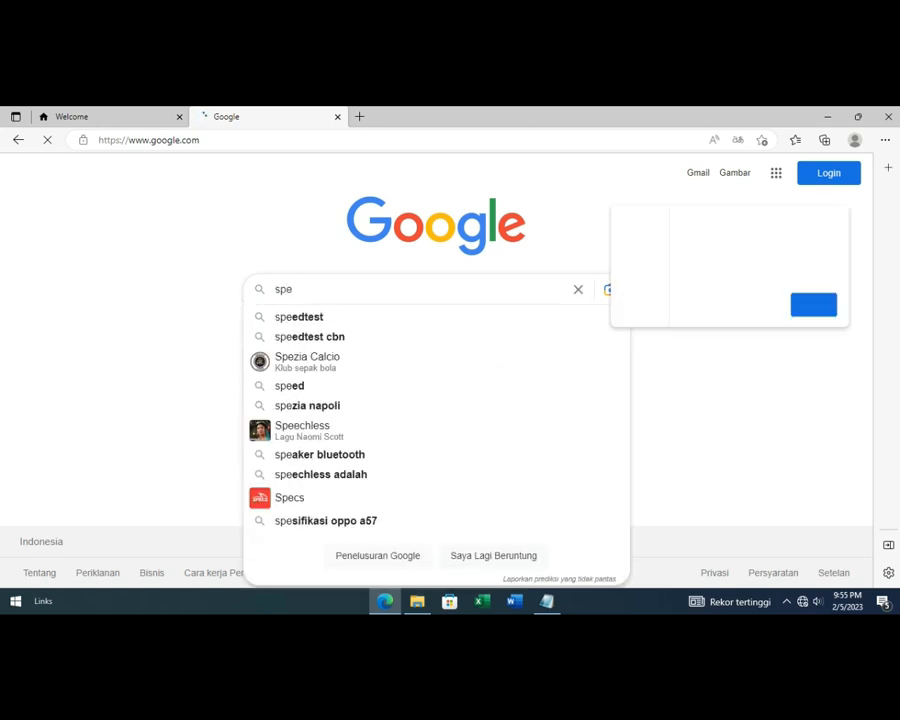
type("edtest")
key("Return")
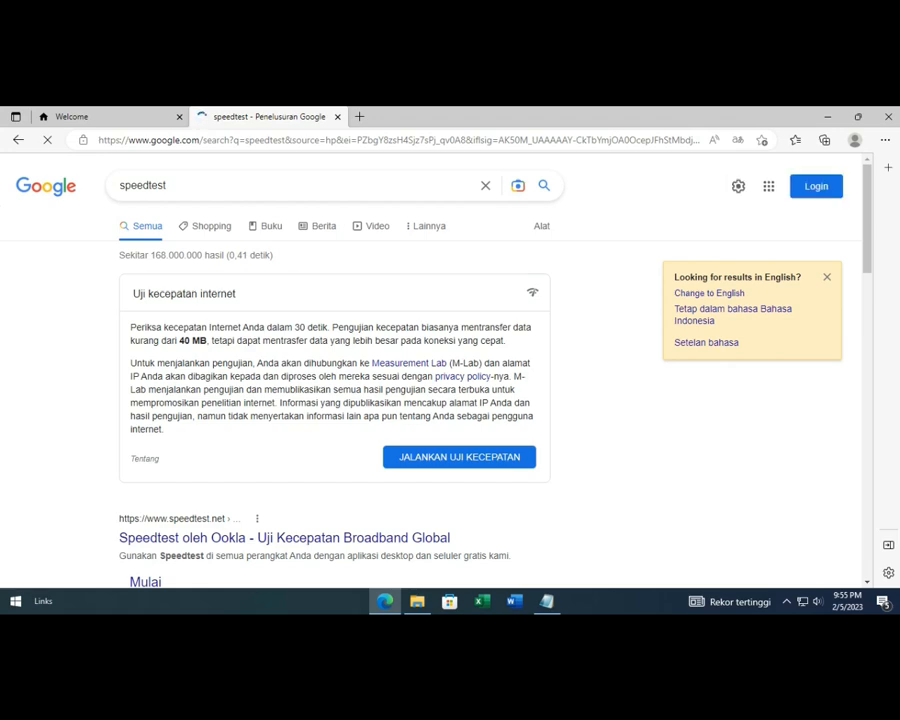
left_click(459, 457)
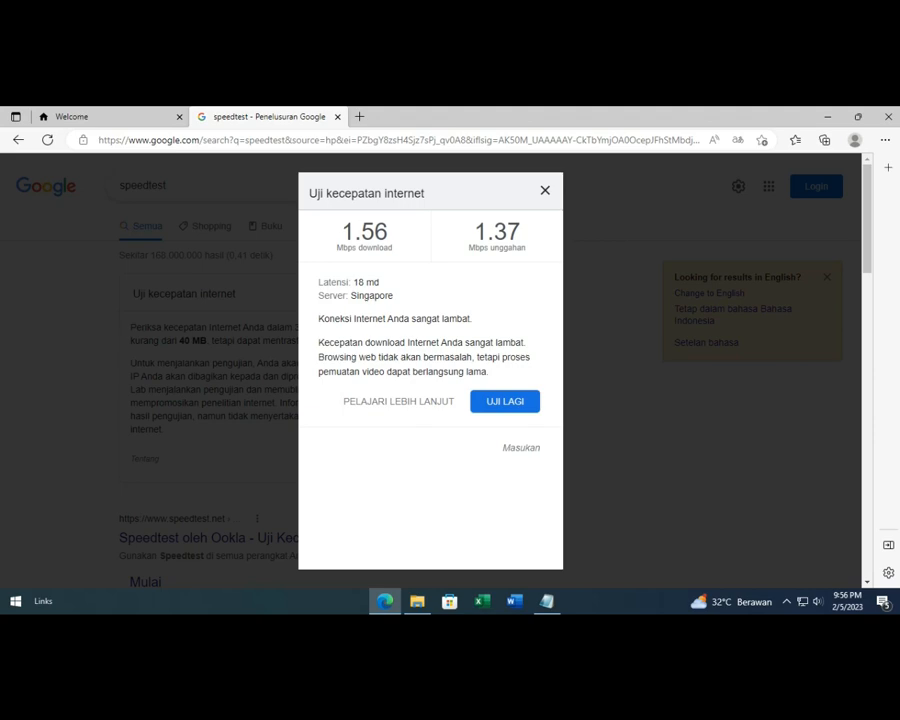
key("Escape")
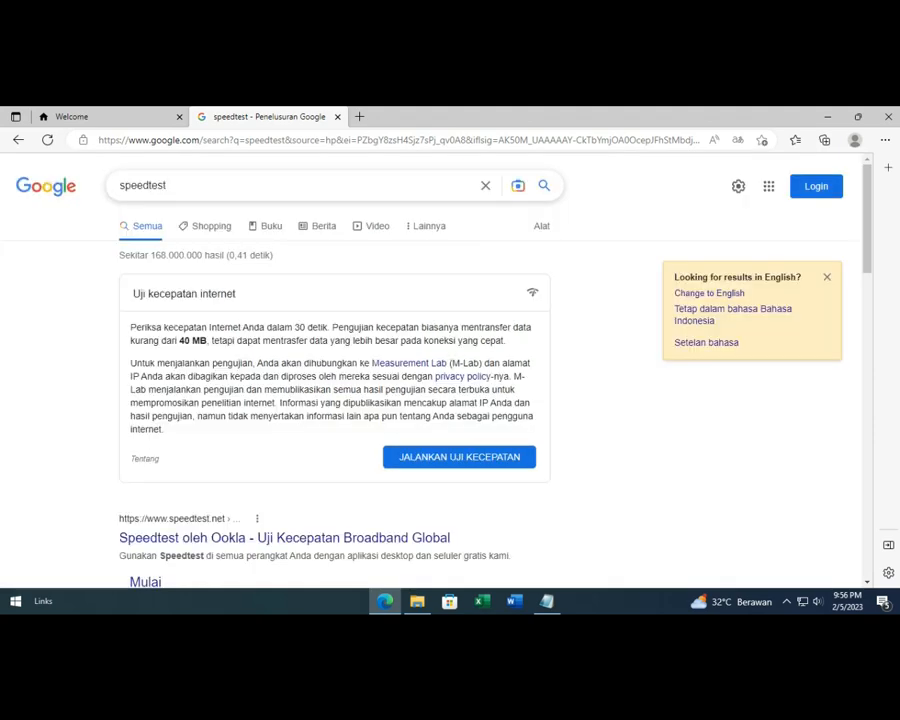
- Connect the other PC to the SERVER_Mikrotik Wi-Fi network with automatic connection left enabled
mouse_move(532, 112)
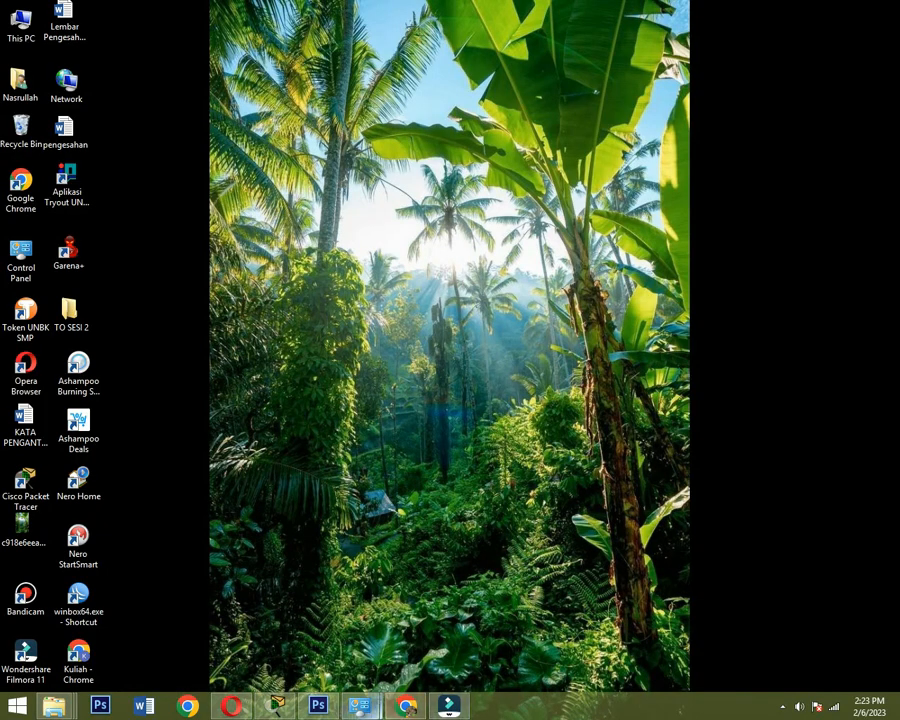
left_click(832, 712)
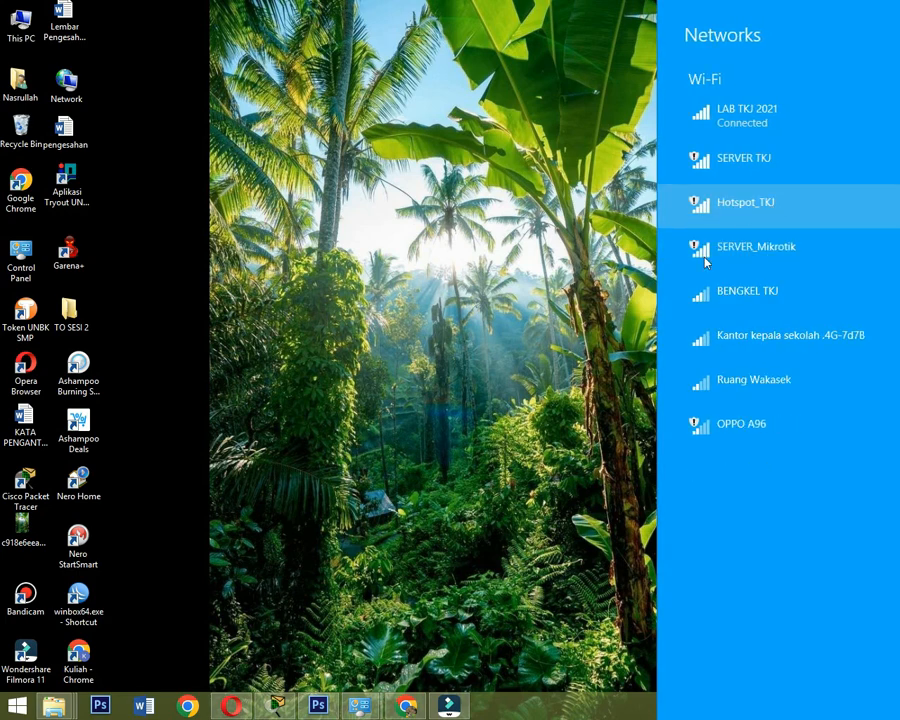
left_click(486, 285)
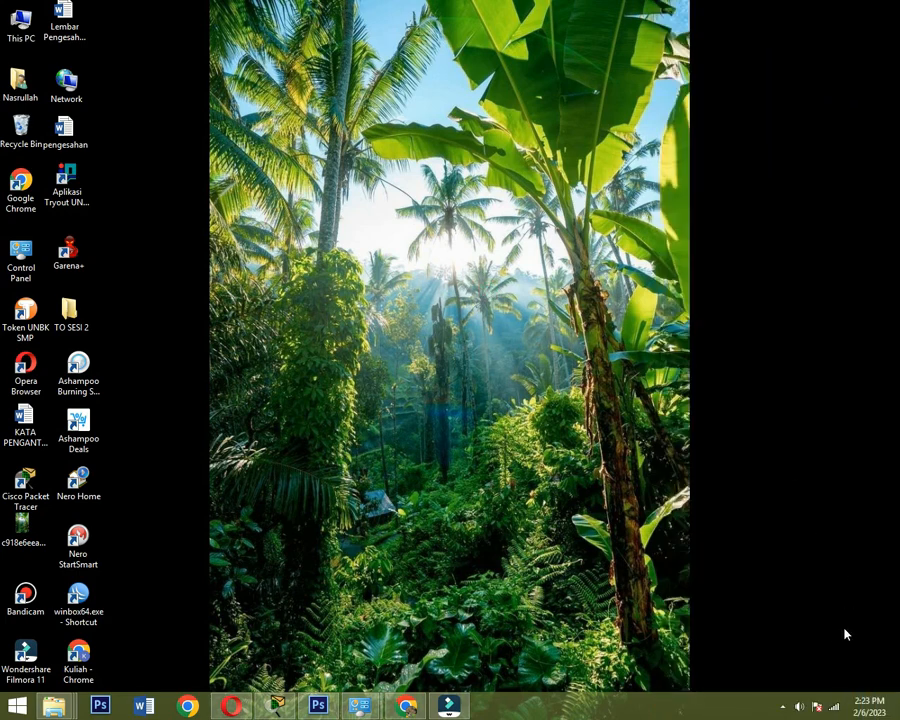
left_click(835, 708)
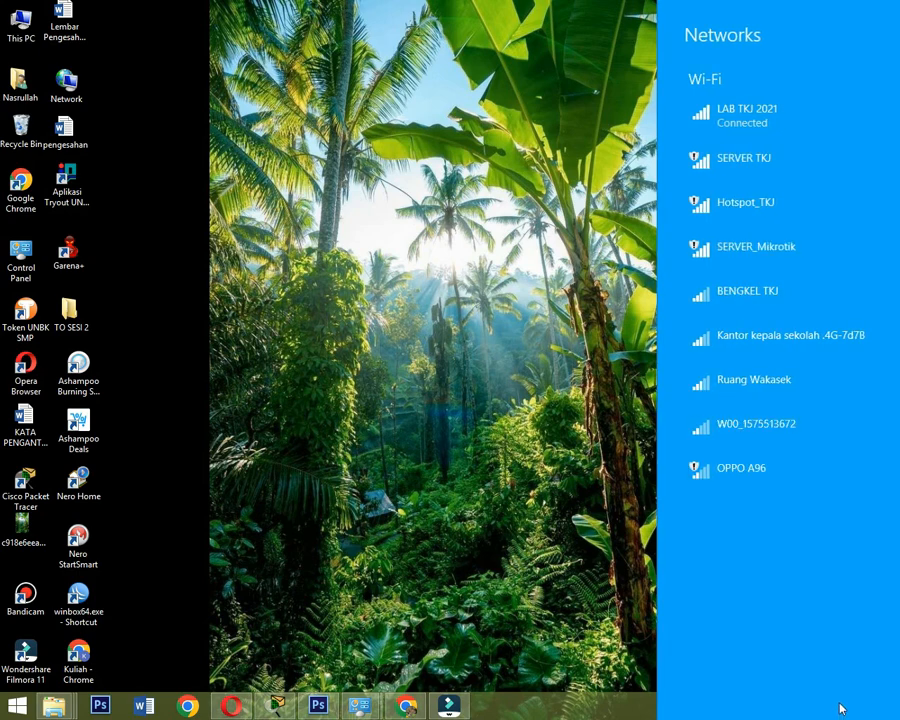
left_click(756, 264)
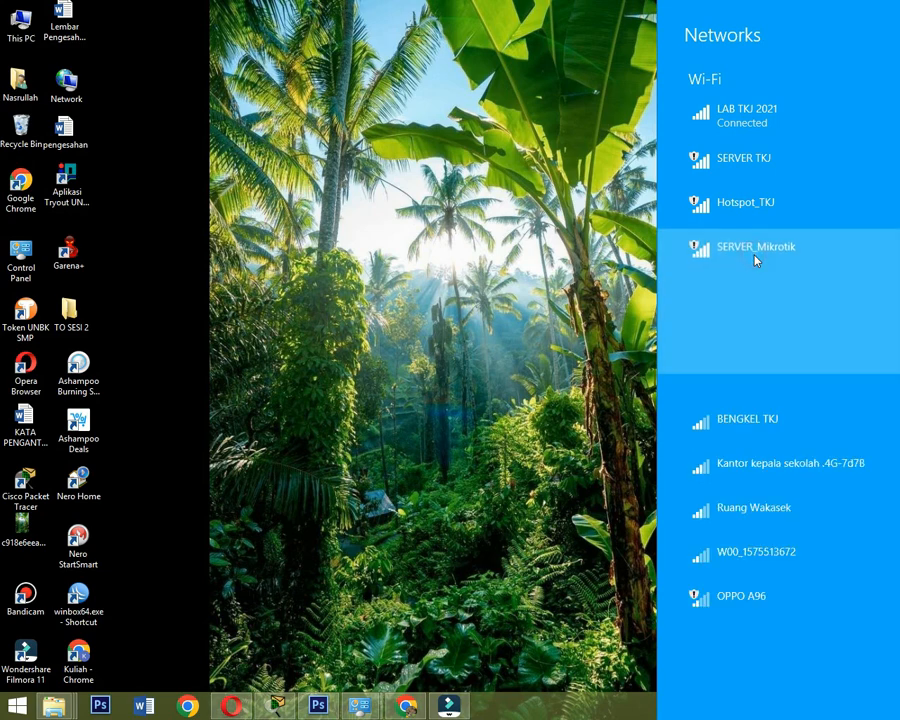
left_click(756, 333)
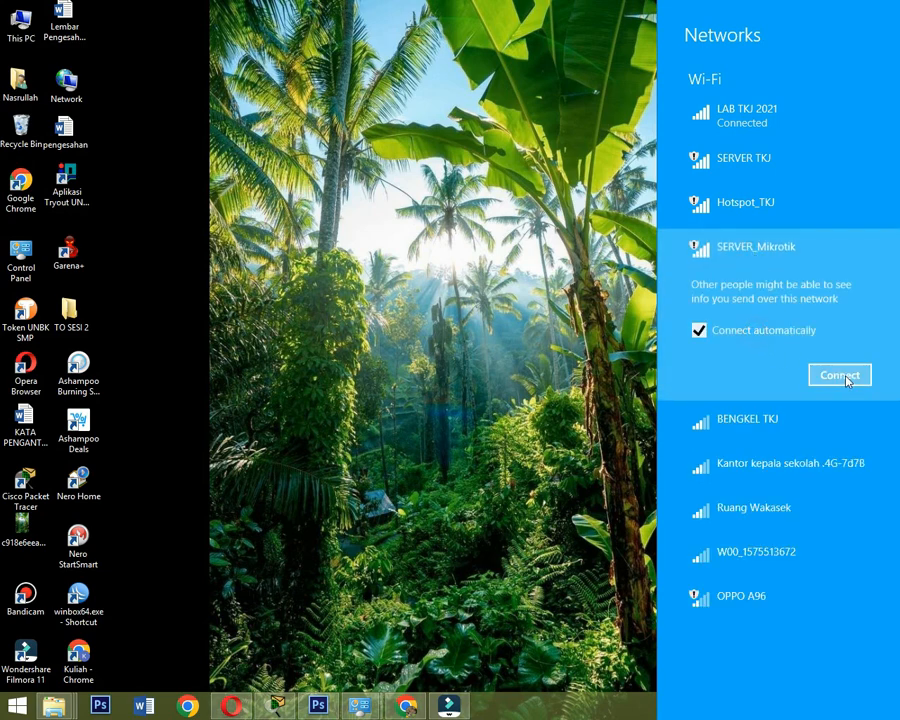
left_click(842, 376)
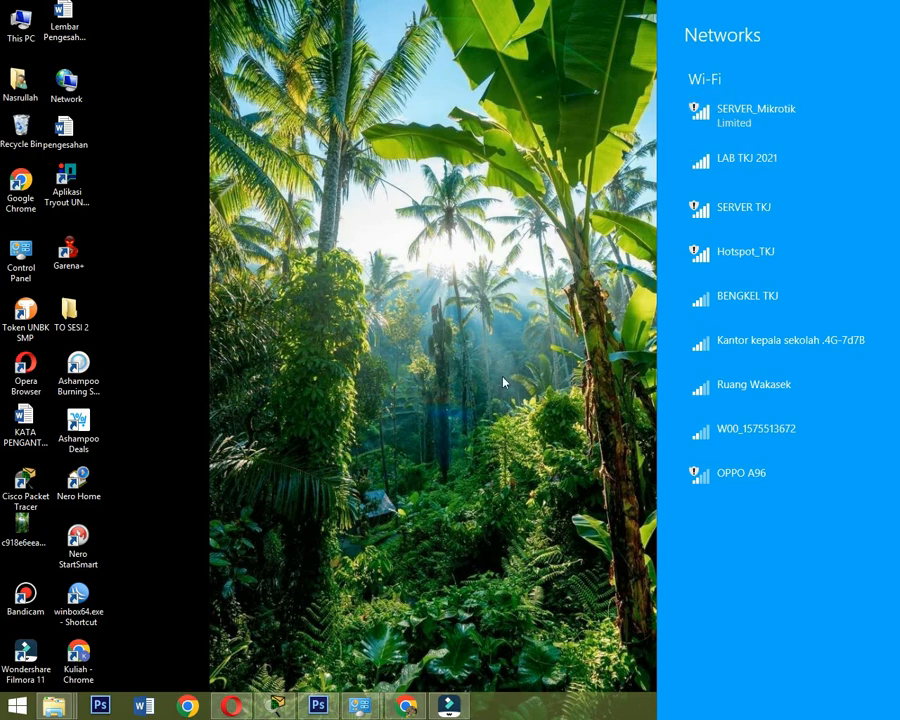
- Switch to Google Chrome and open the hotspot login page at server.tkj.com in a new tab
left_click(405, 706)
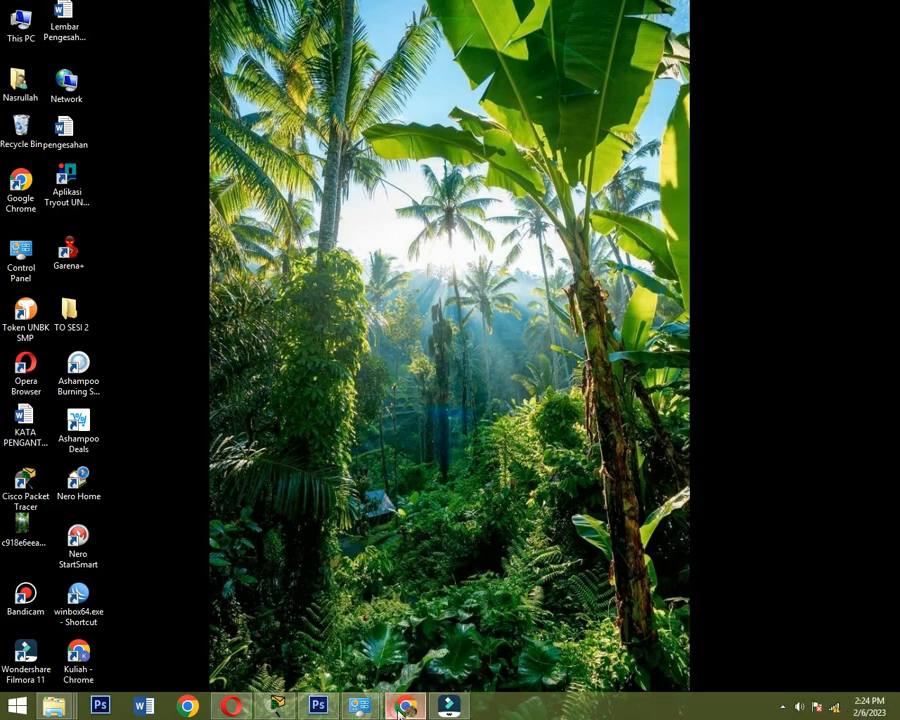
left_click(405, 706)
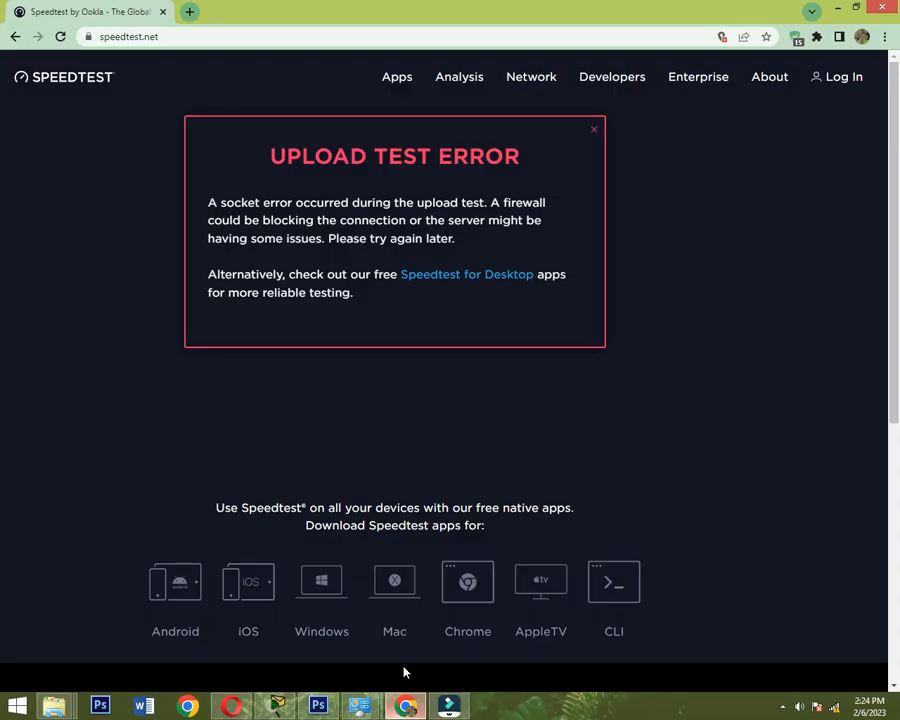
left_click(189, 11)
left_click(199, 33)
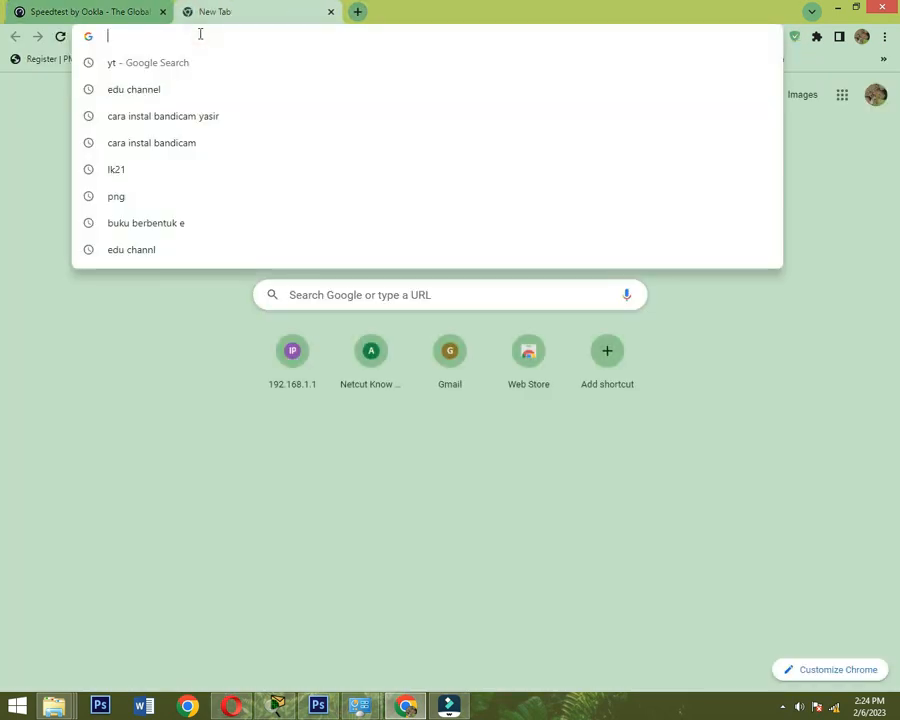
type("server")
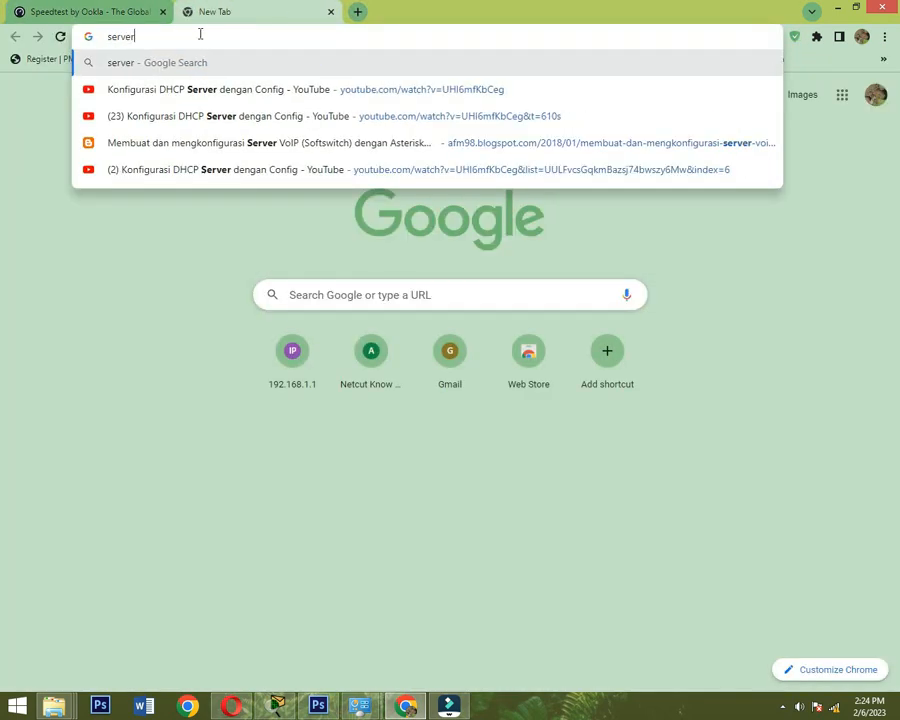
type(".tkj")
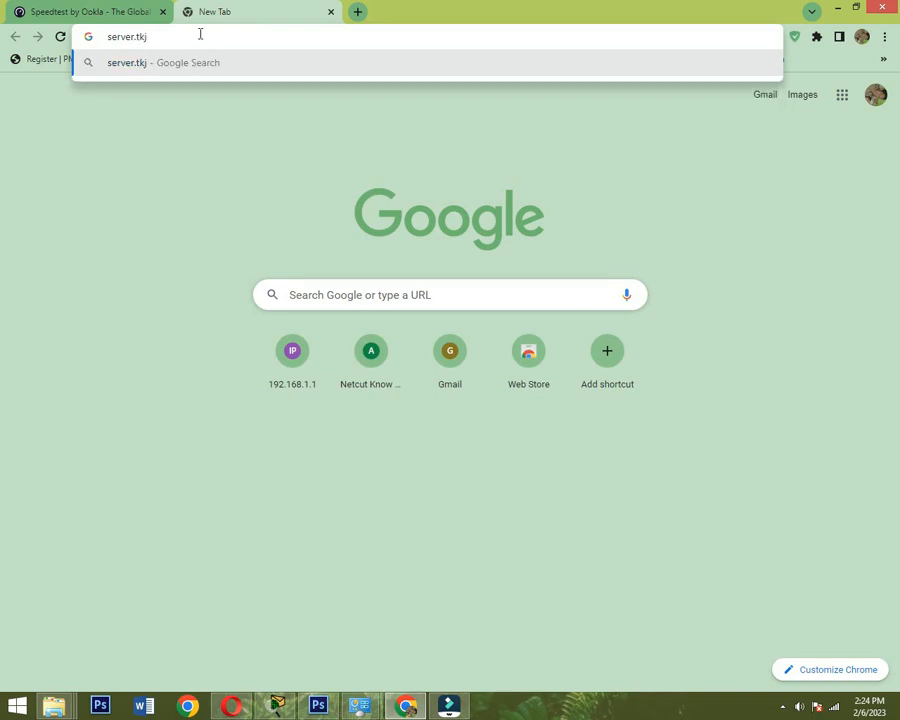
type(".com")
key("Return")
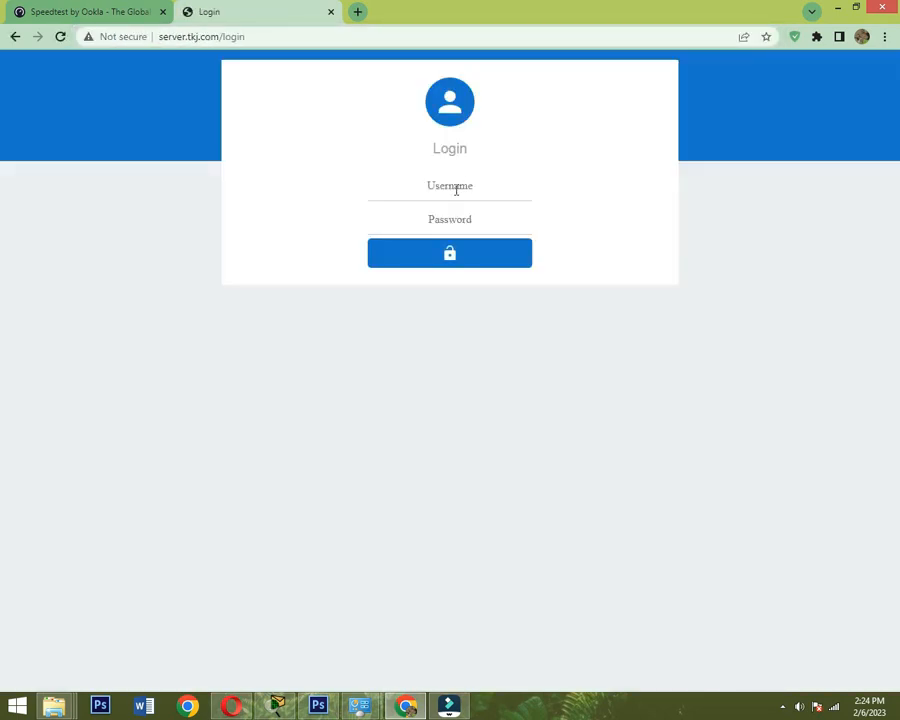
- Log in to the hotspot as guru with the account password
left_click(452, 186)
type("guru")
key("Tab")
type("•••••")
left_click(496, 257)
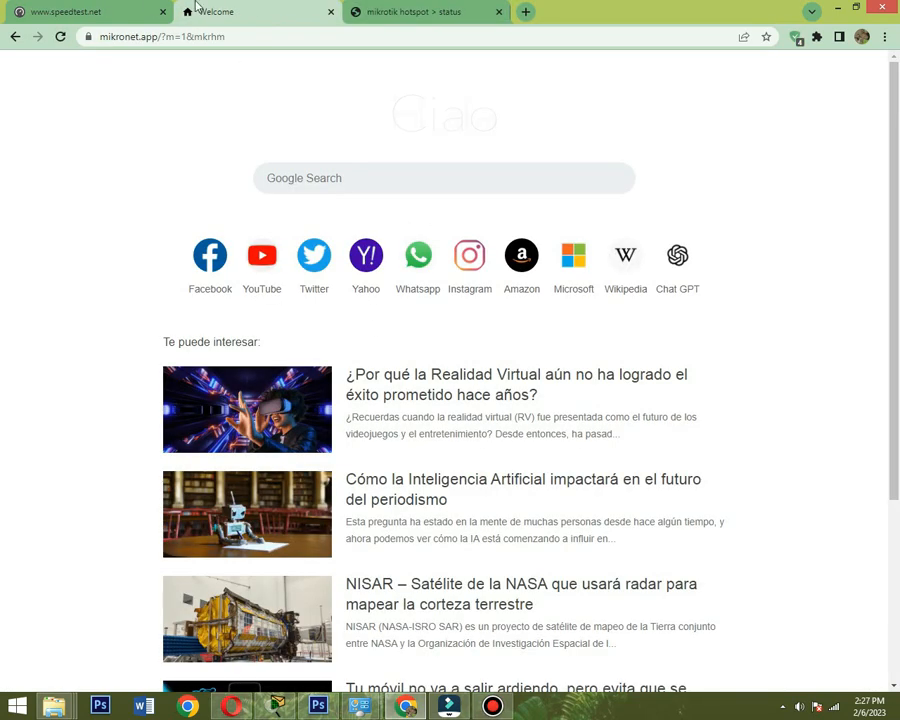
- Reload speedtest.net, start the speed test and dismiss the site's location request
left_click(94, 10)
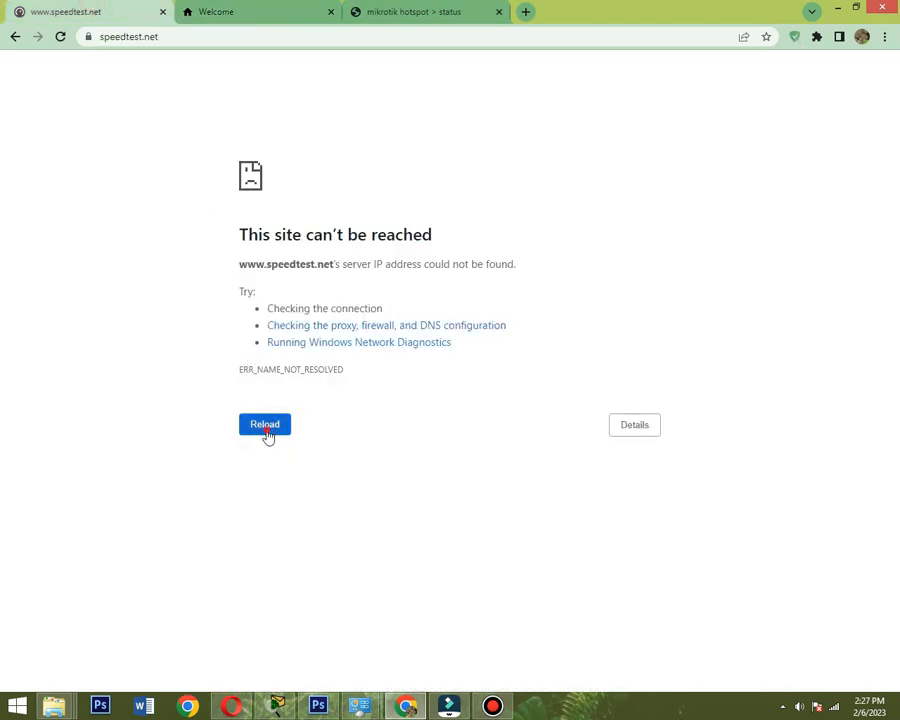
left_click(266, 433)
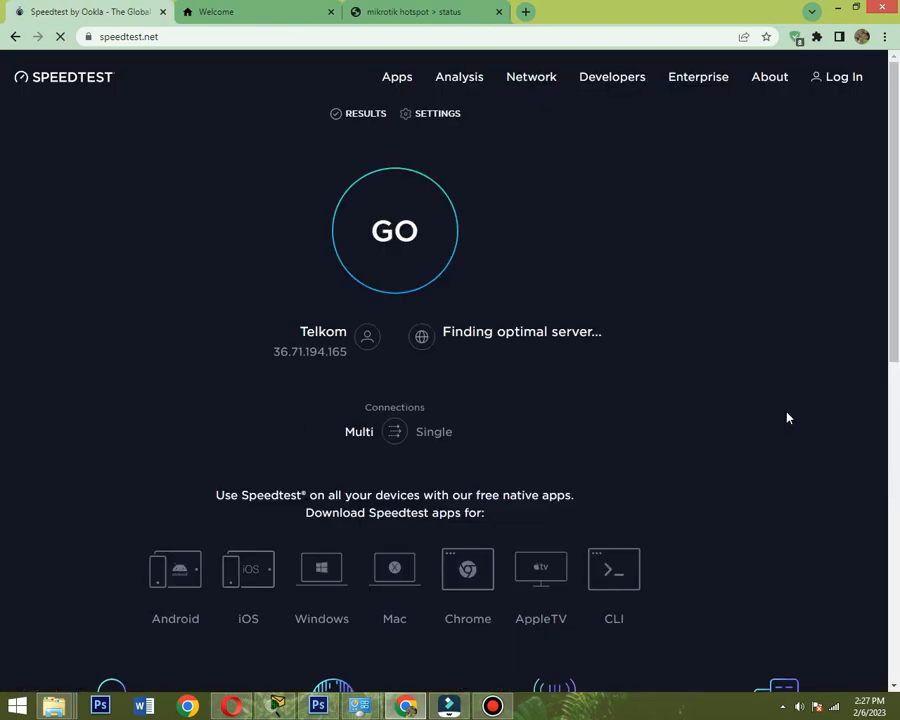
left_click(458, 274)
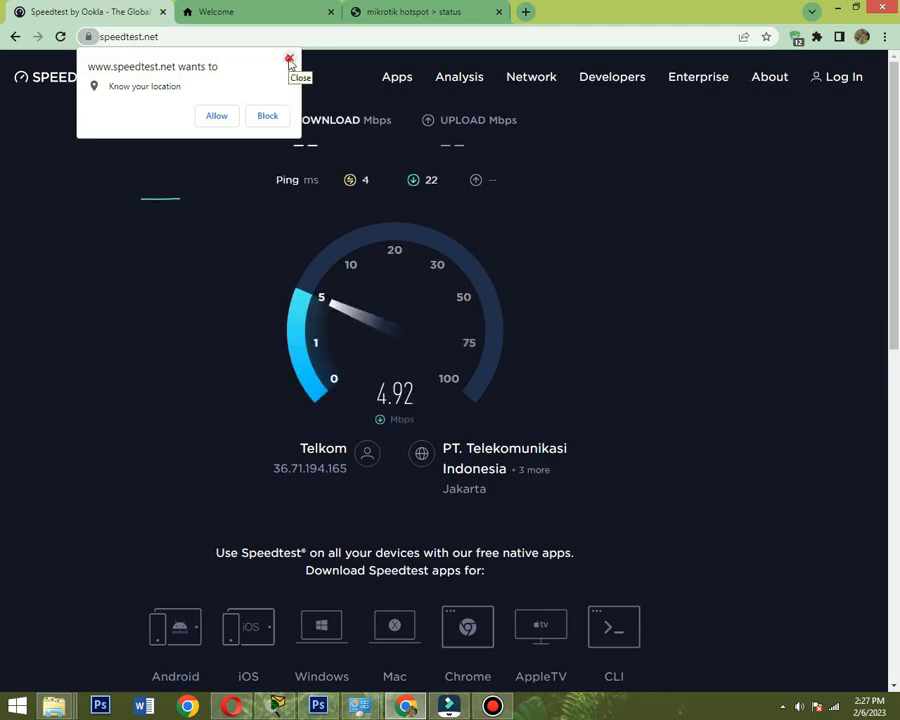
left_click(290, 60)
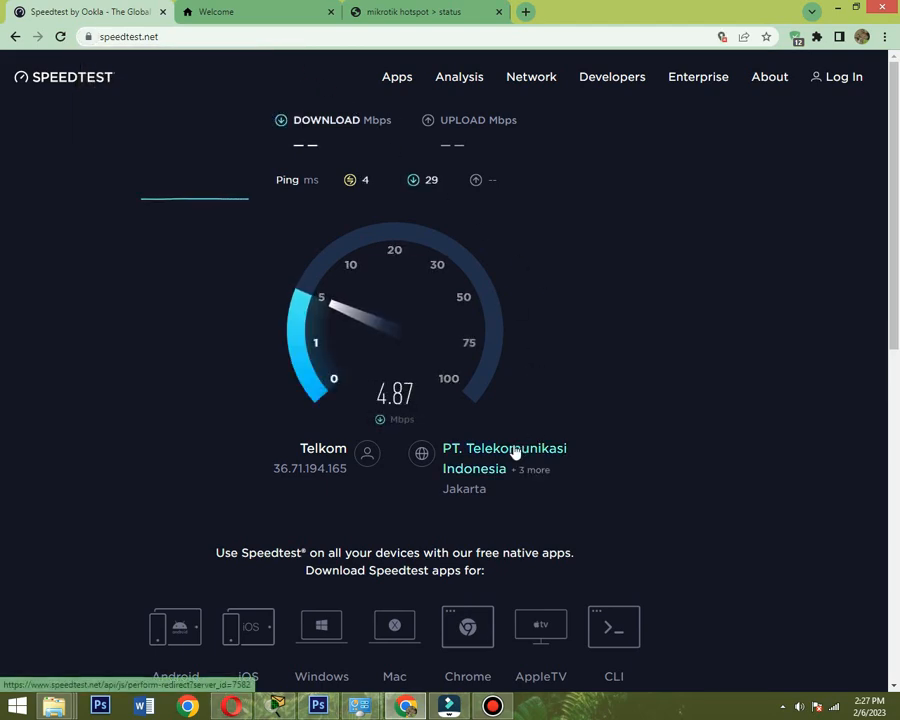